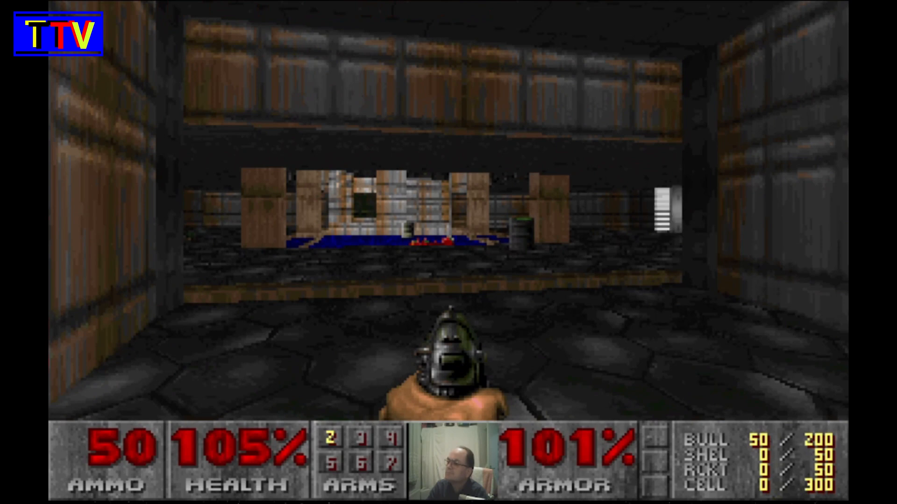
key("Right")
key("Up")
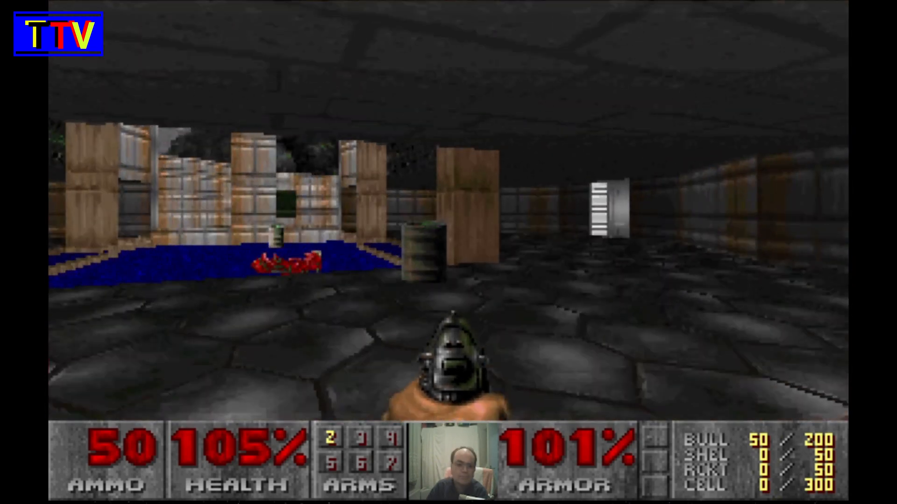
key("Left")
key("ctrl")
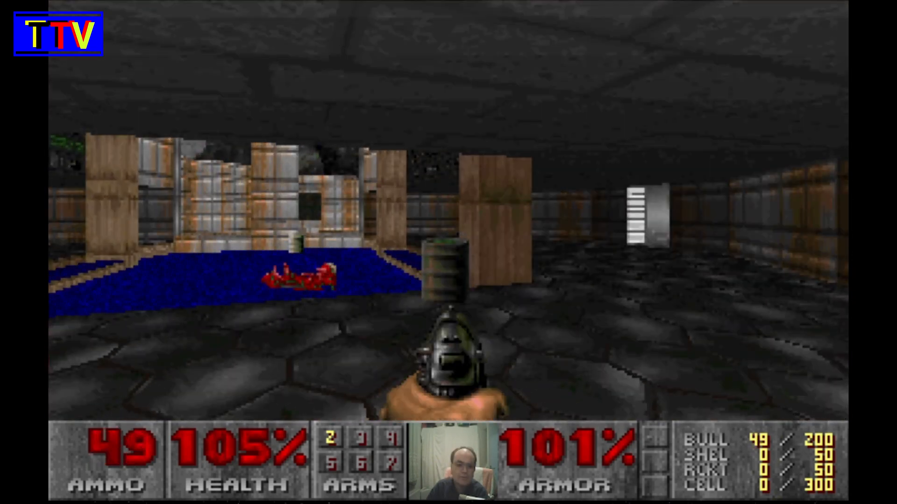
key("ctrl")
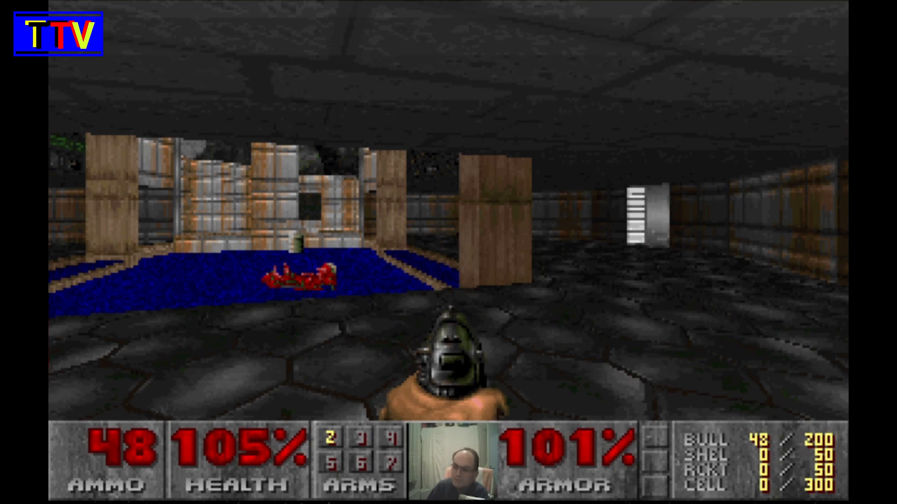
key("Left")
key("Left")
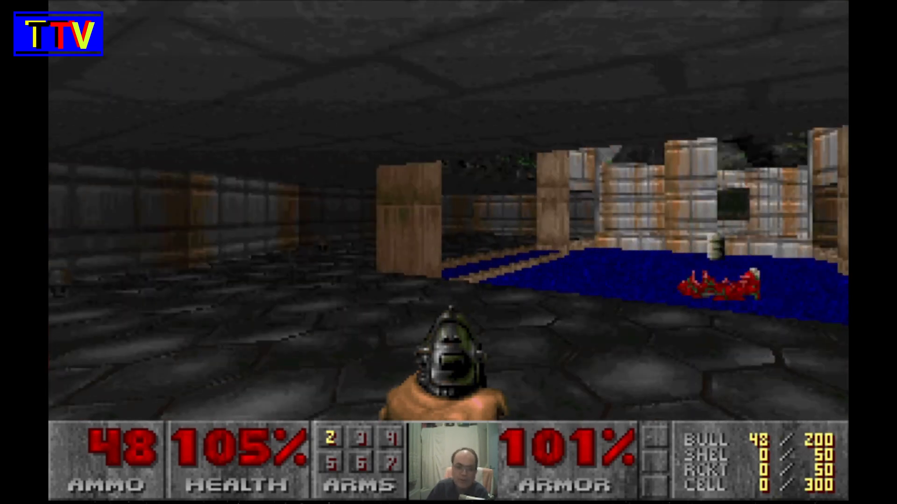
key("Up")
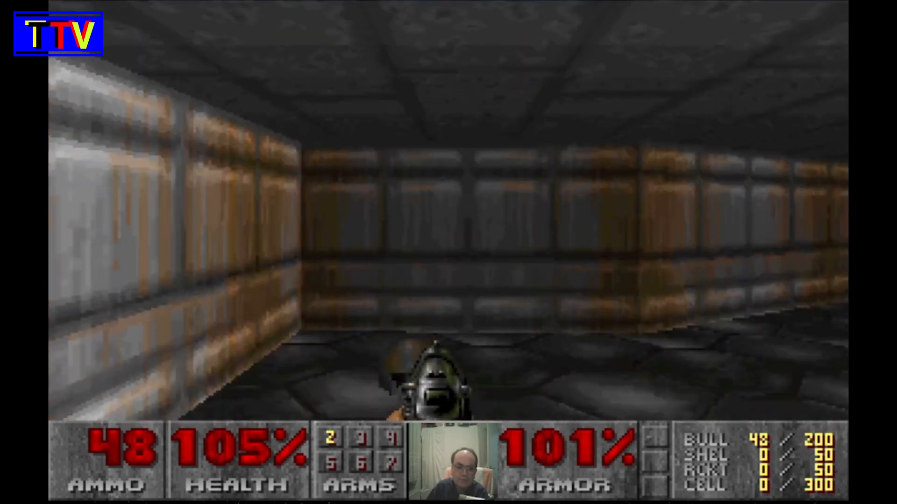
key("Left")
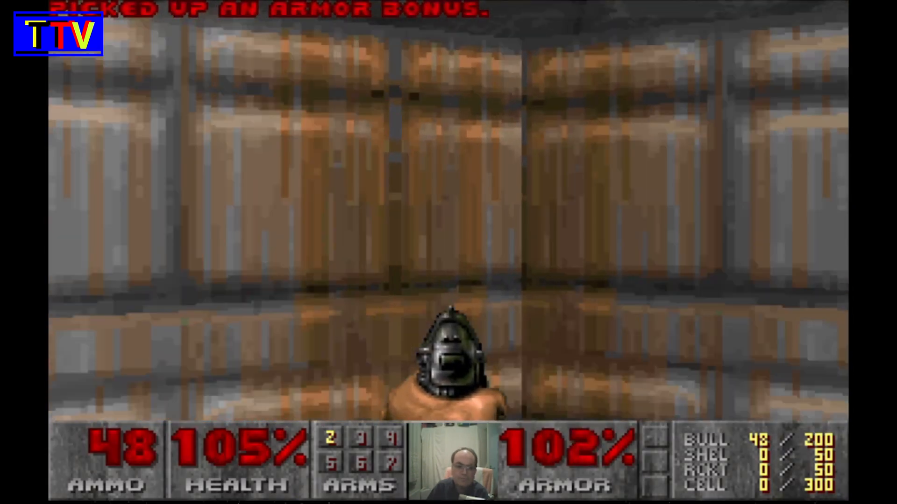
key("Up")
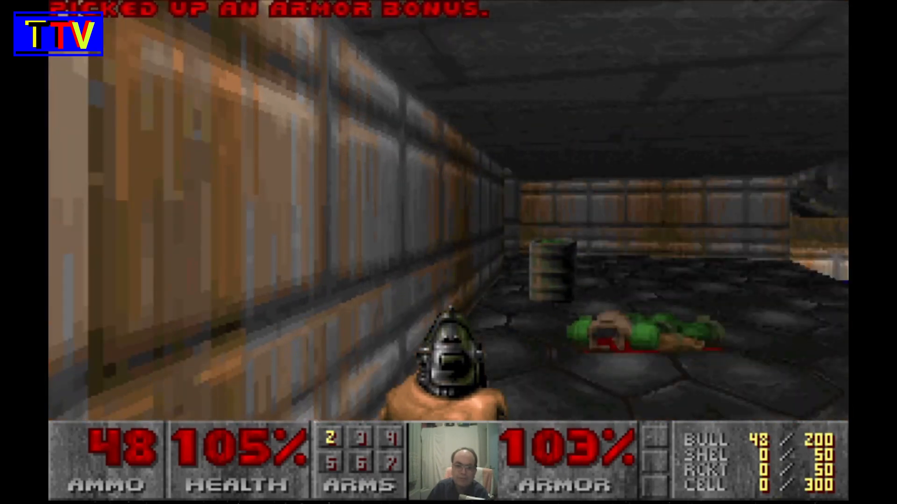
key("ctrl")
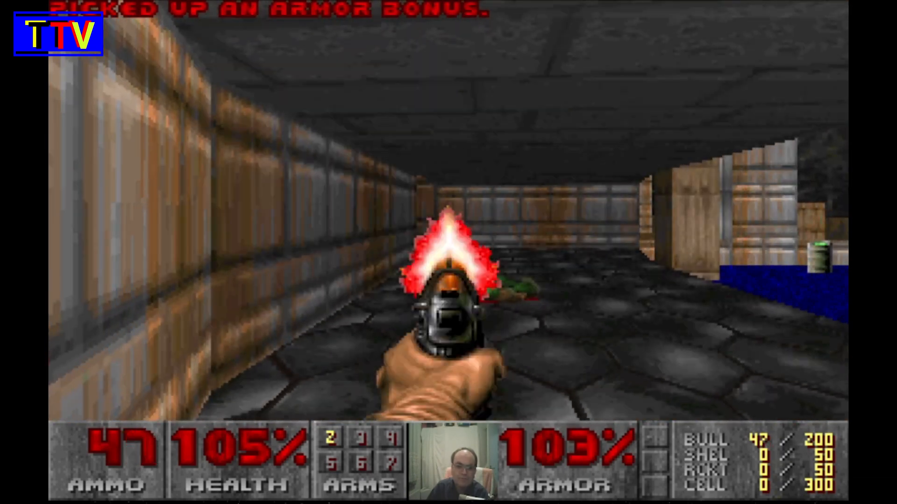
key("ctrl")
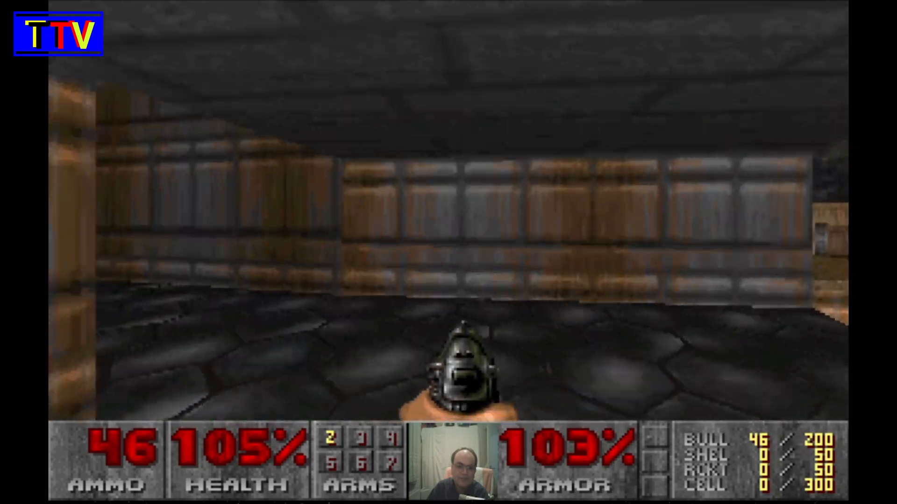
key("Right")
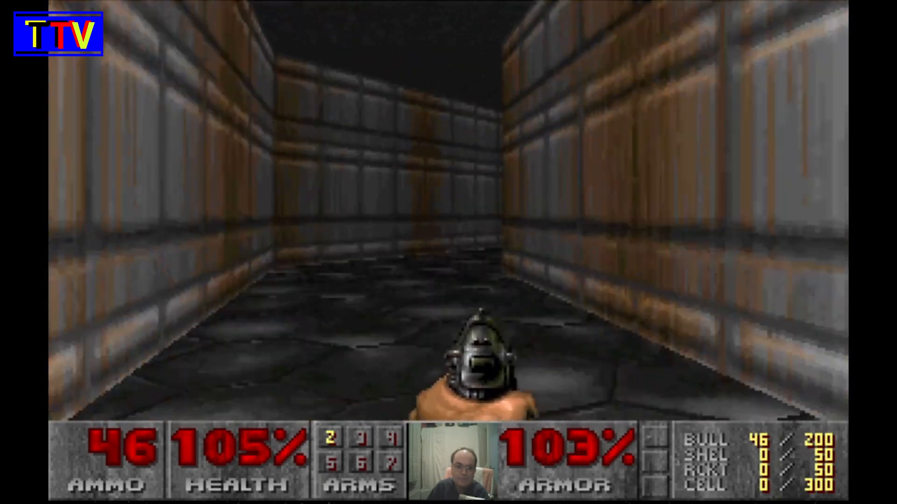
key("Right")
key("Up")
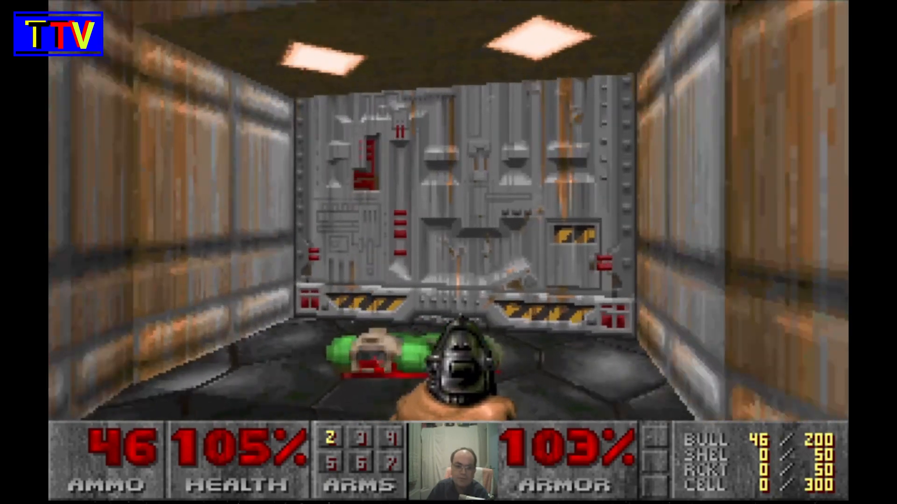
key("Up")
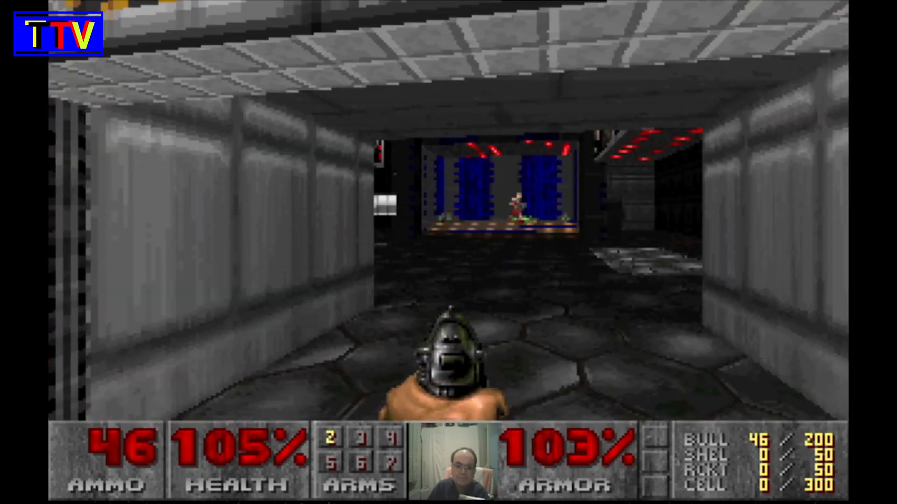
key("ctrl")
key("ctrl")
key("ctrl")
key("ctrl")
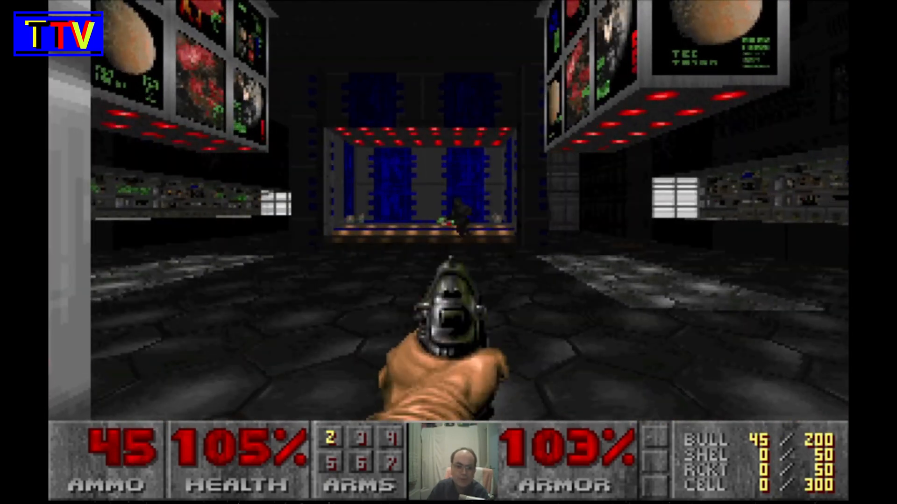
key("Up")
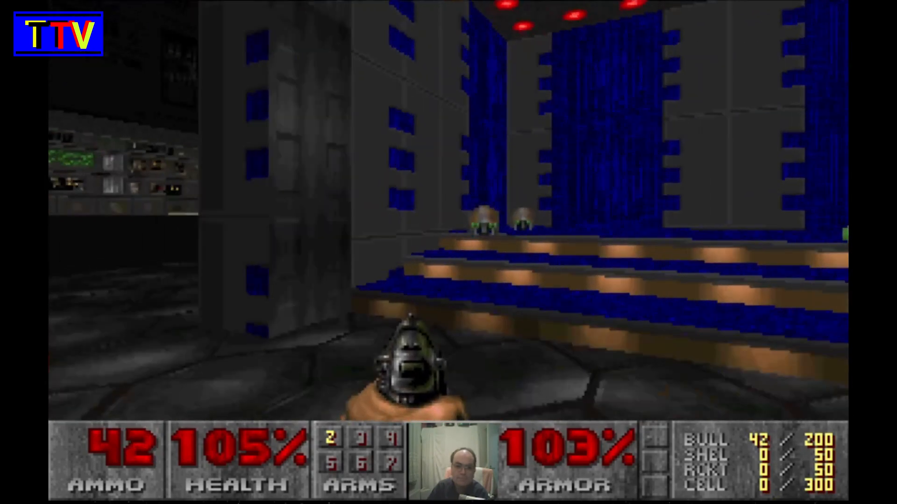
key("Up")
key("Right")
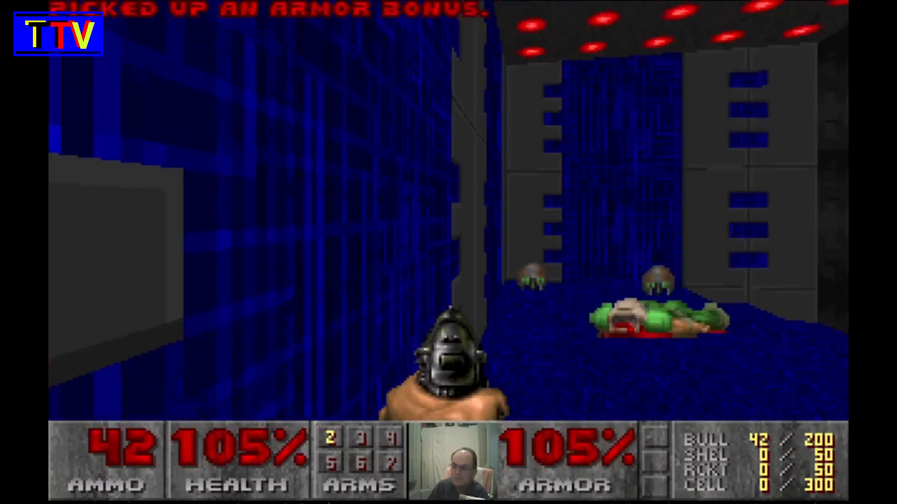
key("Left")
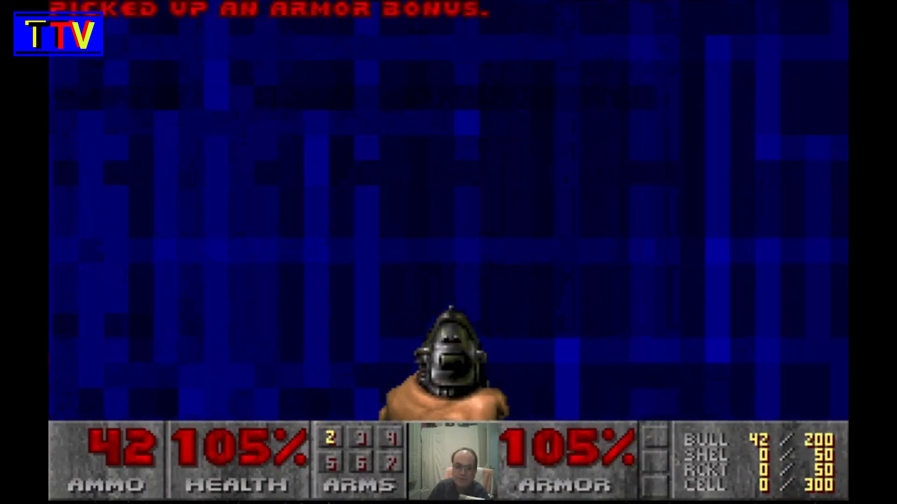
key("Right")
key("Left")
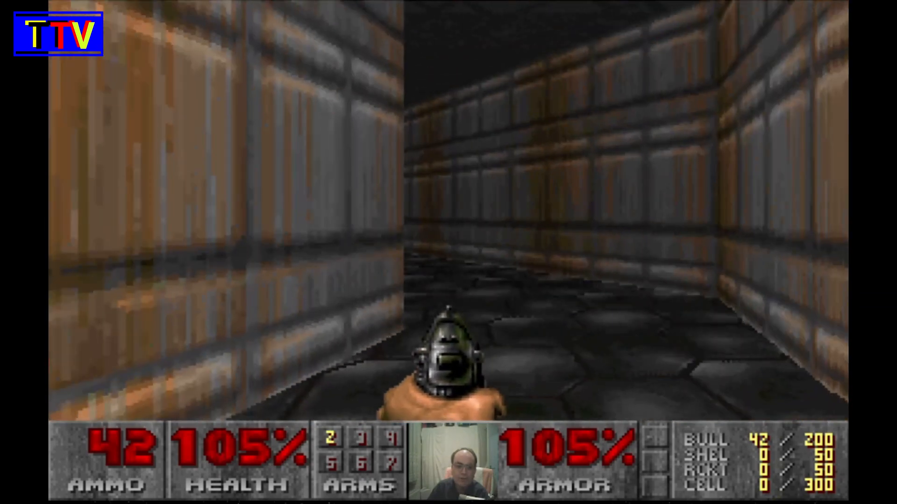
key("Up")
key("Left")
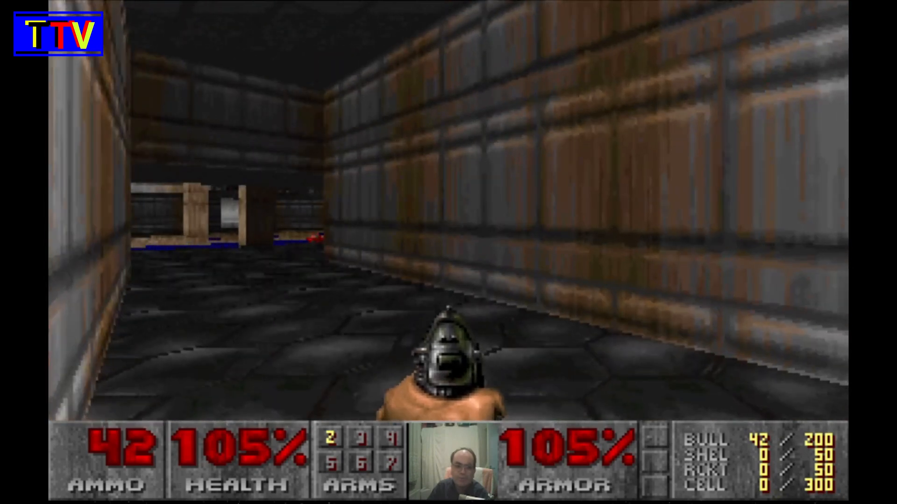
key("Up")
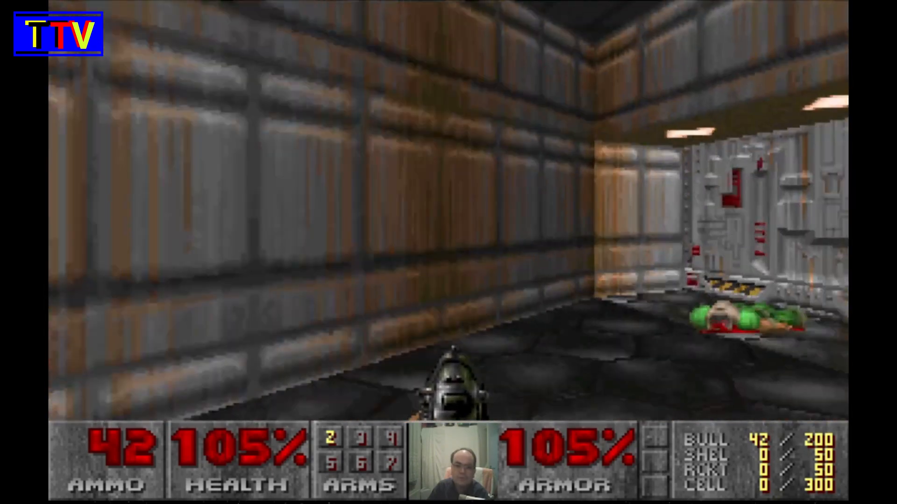
key("space")
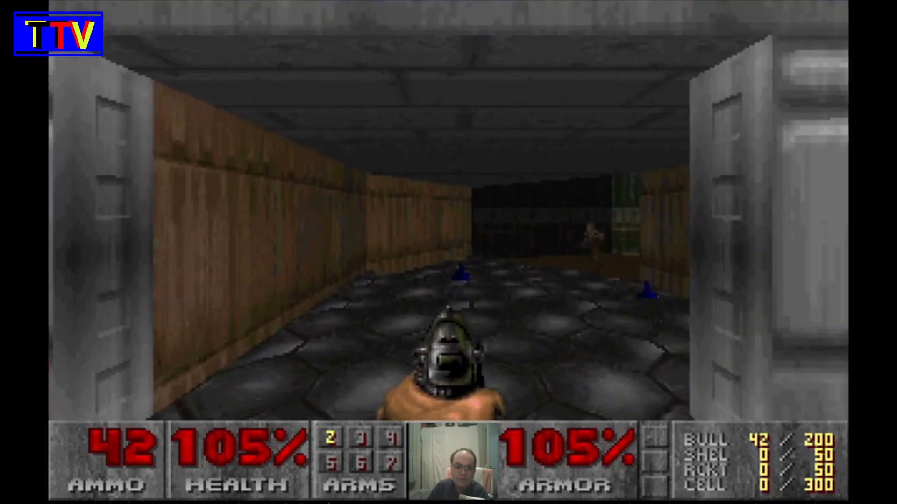
key("ctrl")
key("Up")
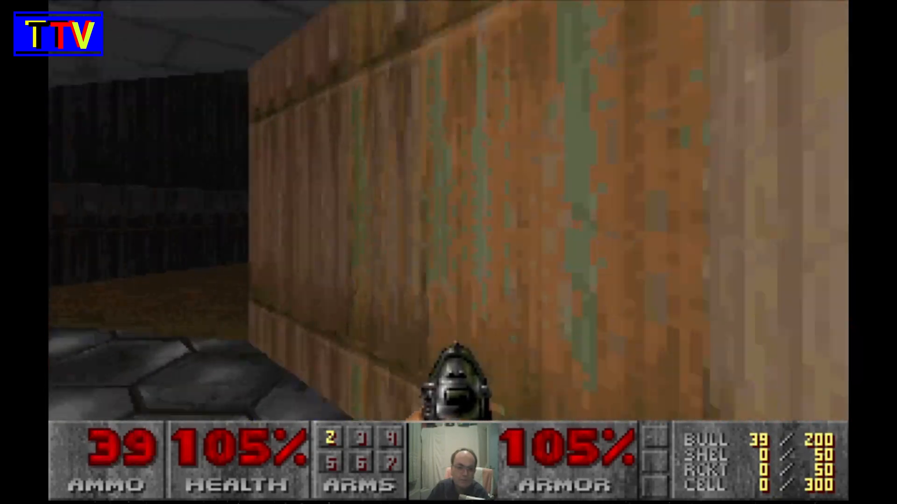
key("Left")
key("Up")
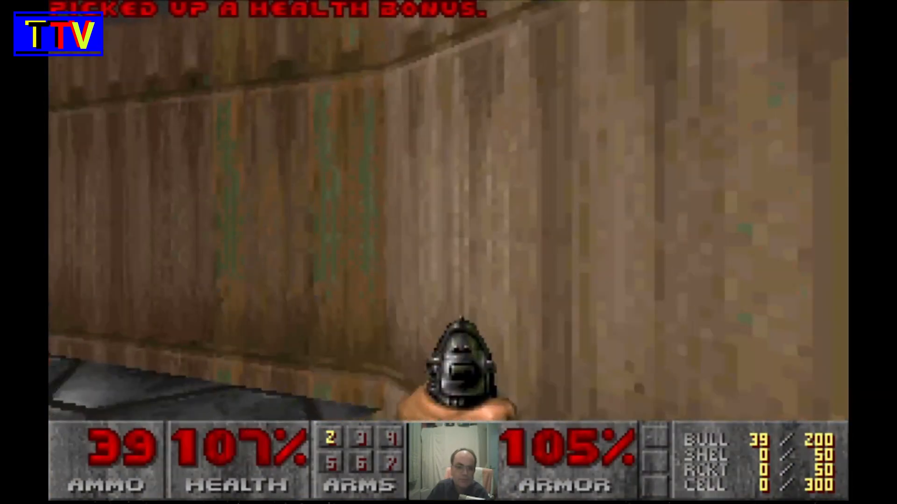
key("Up")
key("Left")
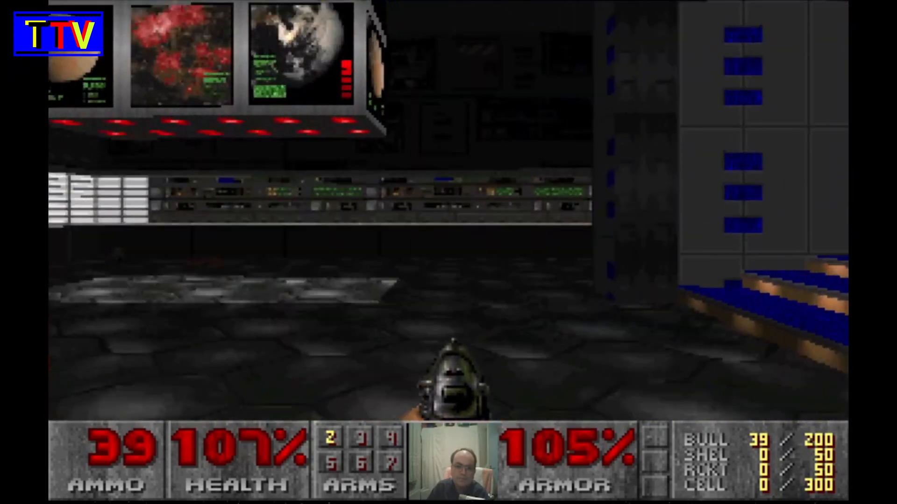
key("Up")
key("Right")
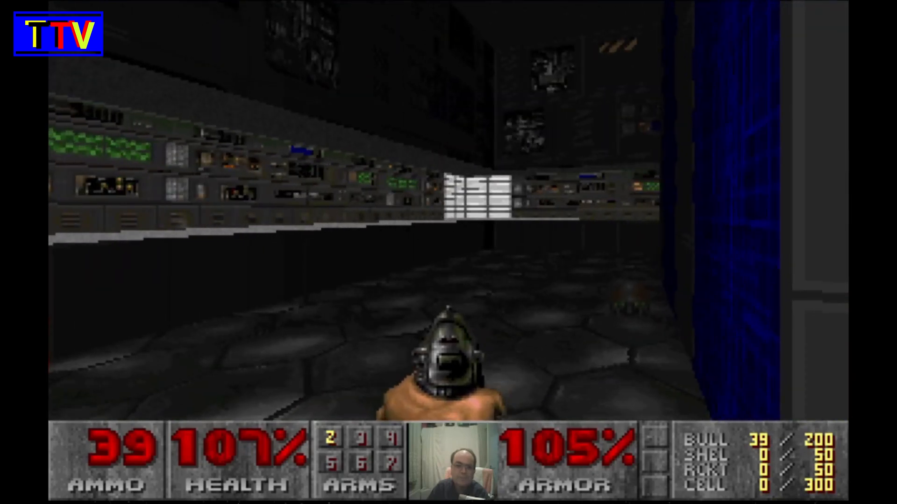
key("Up")
key("Right")
key("Right")
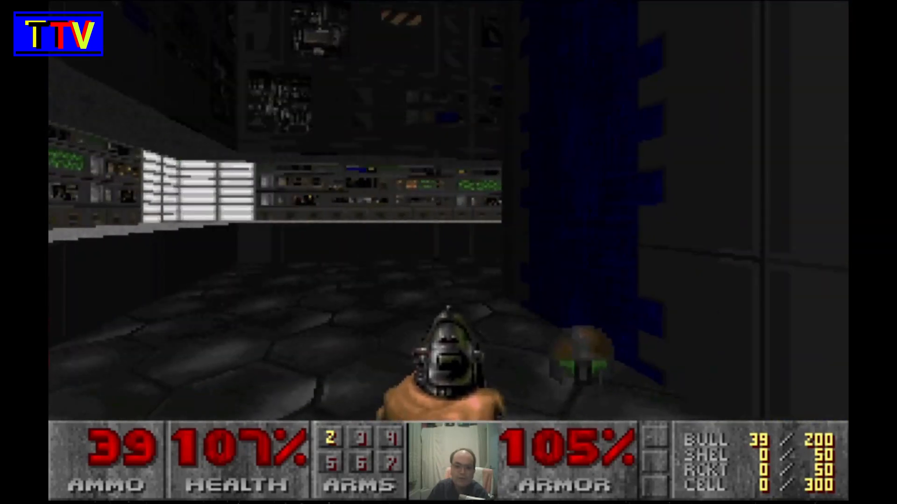
key("Up")
key("Right")
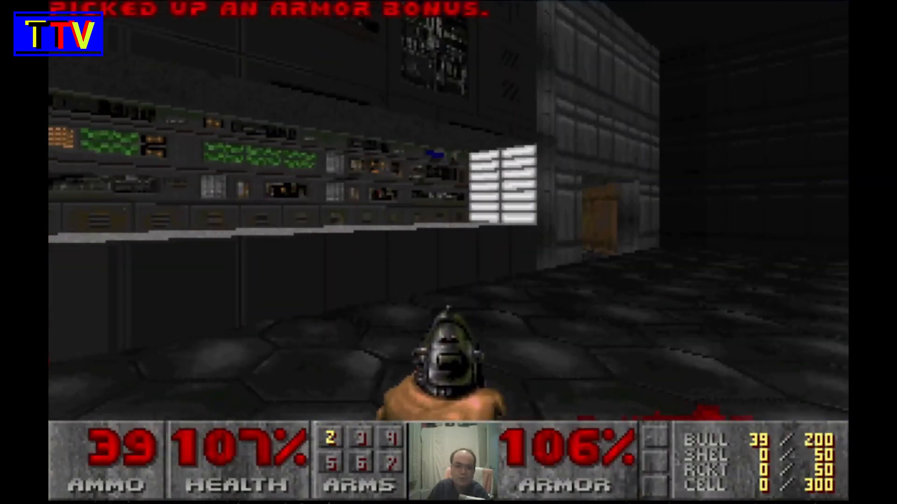
key("Up")
key("Right")
key("Up")
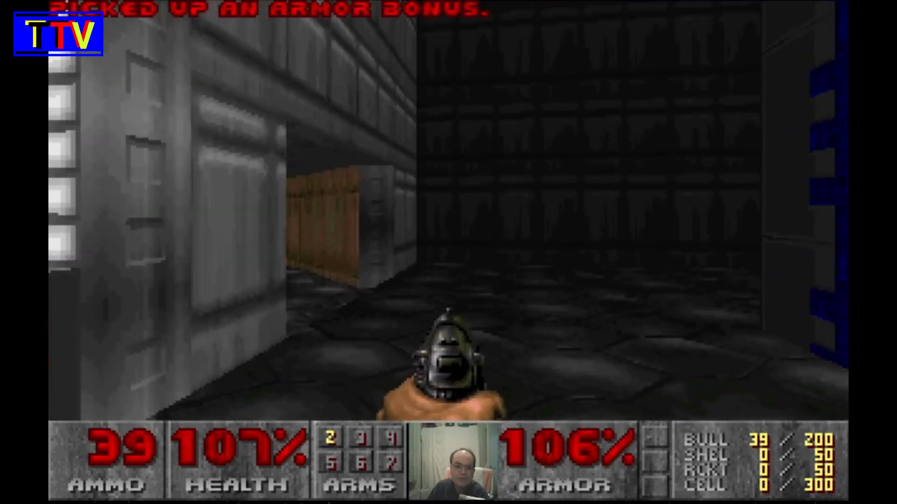
key("Left")
key("Up")
key("Left")
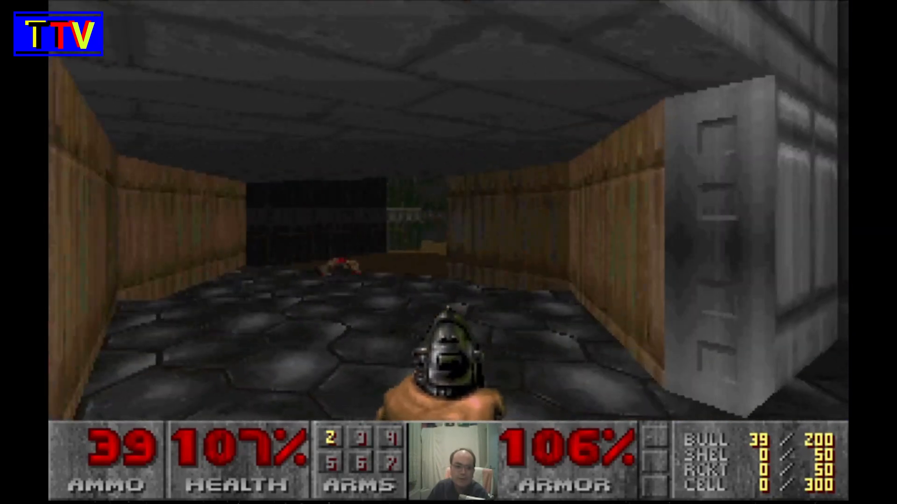
key("Up")
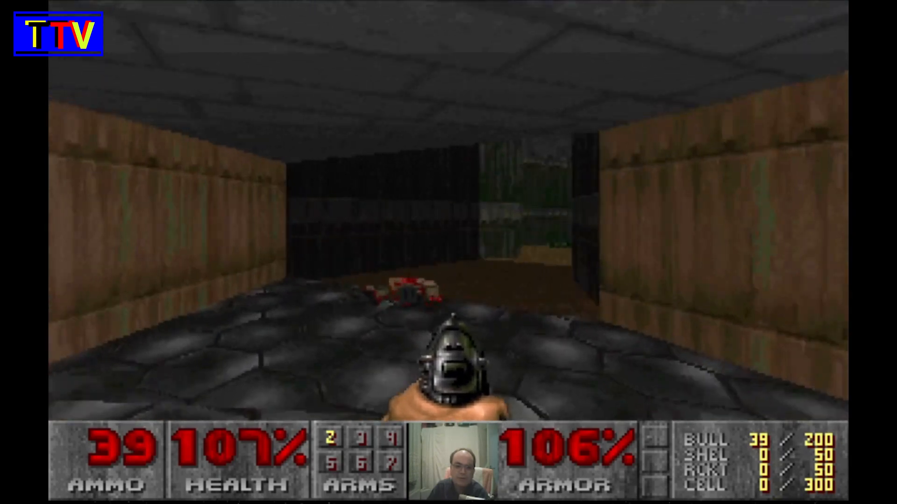
key("Up")
key("Right")
key("Up")
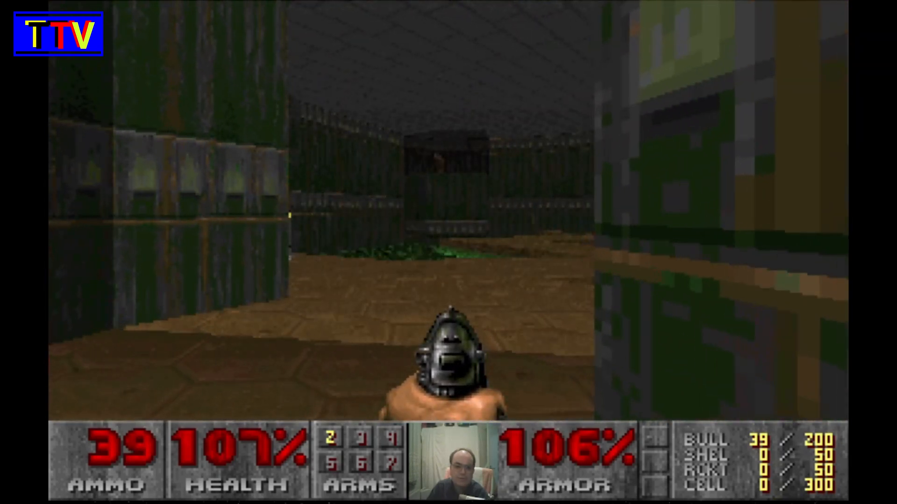
key("ctrl")
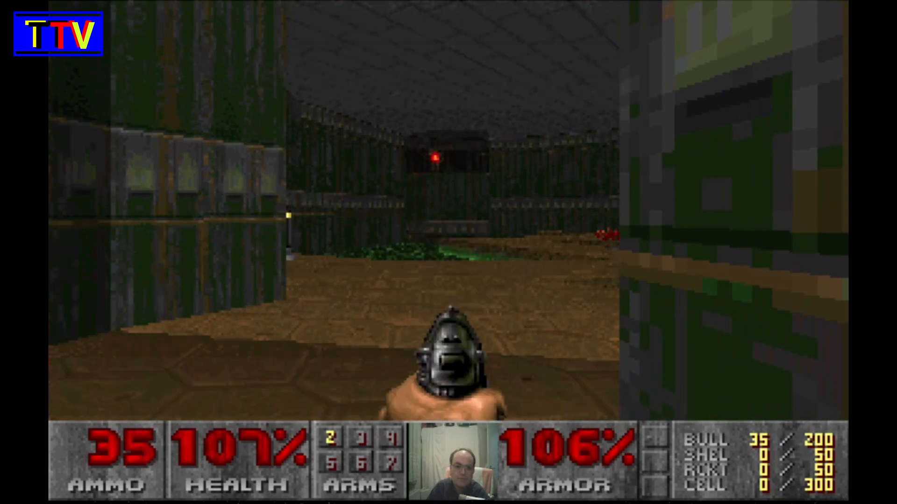
key("ctrl")
key("Down")
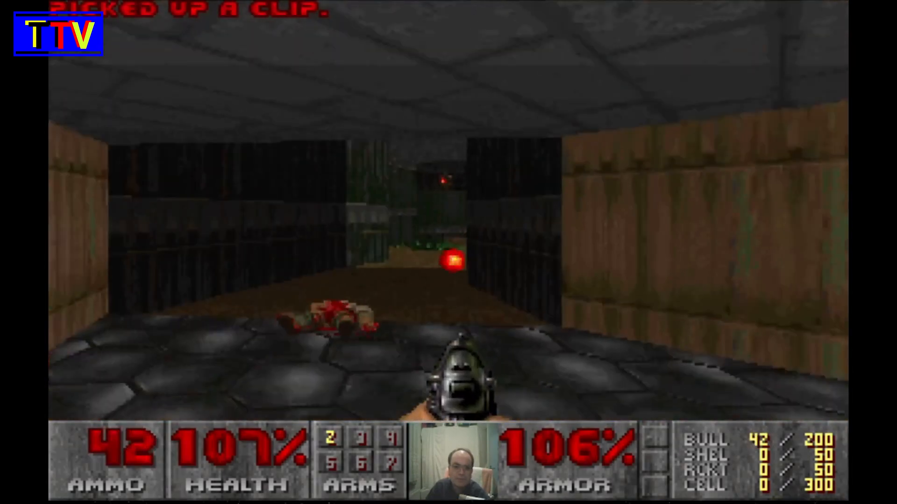
key("Down")
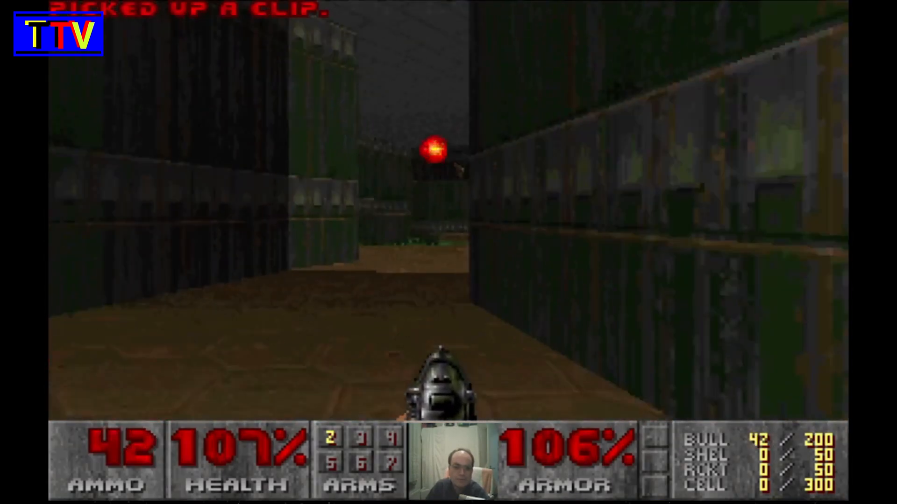
key("ctrl")
key("Up")
key("Right")
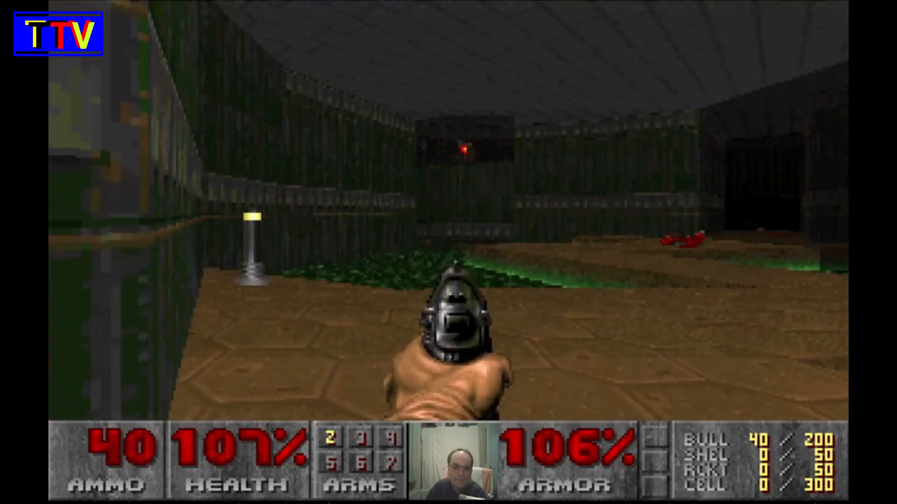
key("Up")
key("Right")
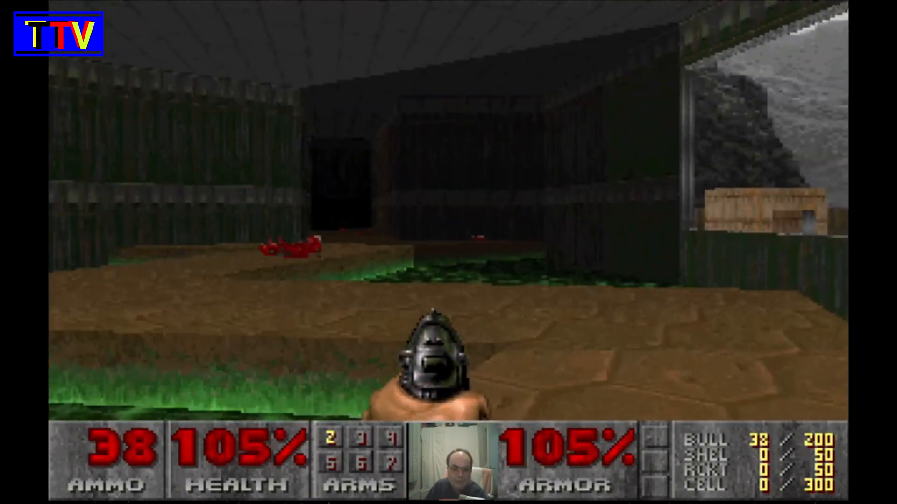
- Walk along the stone ledge beside the green wall and collect the shotgun shells lying on it
key("Left")
key("Left")
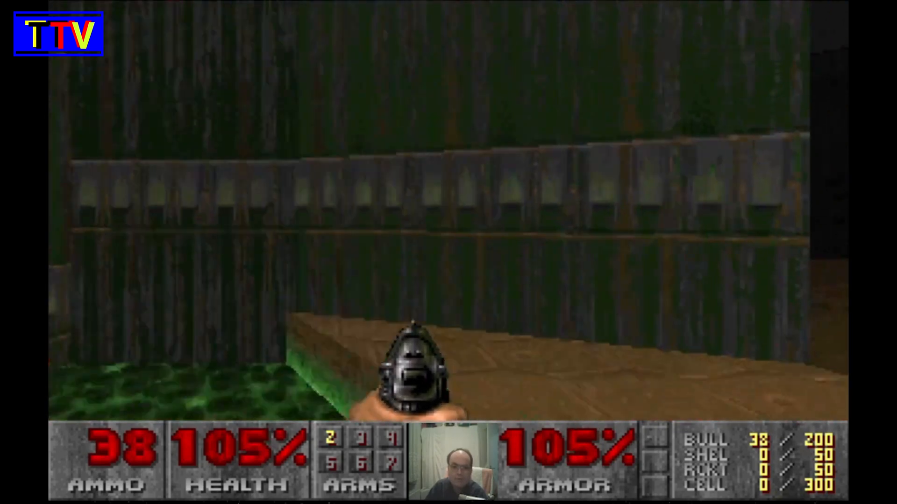
key("Up")
key("Left")
key("Up")
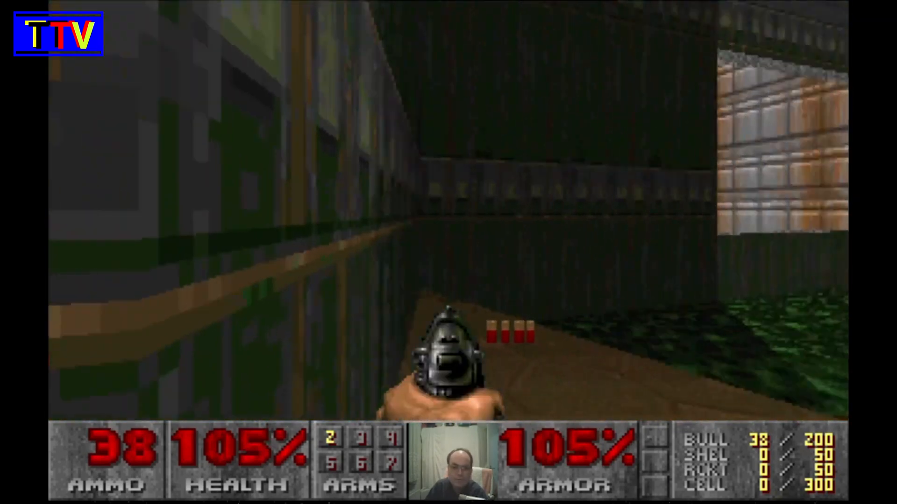
key("Right")
key("Up")
- Follow the dark corridor past the blood pool into the low side passage and pick up the box of bullets
key("Up")
key("Left")
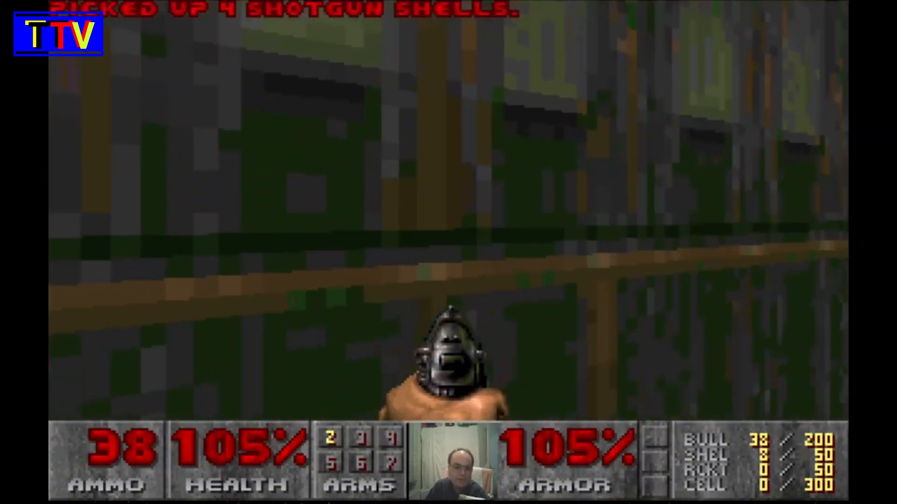
key("Right")
key("Up")
key("Right")
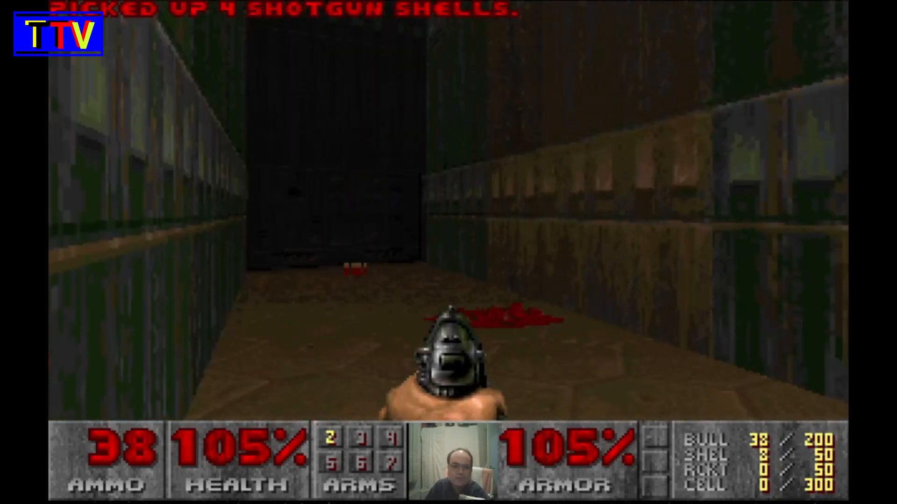
key("Up")
key("Left")
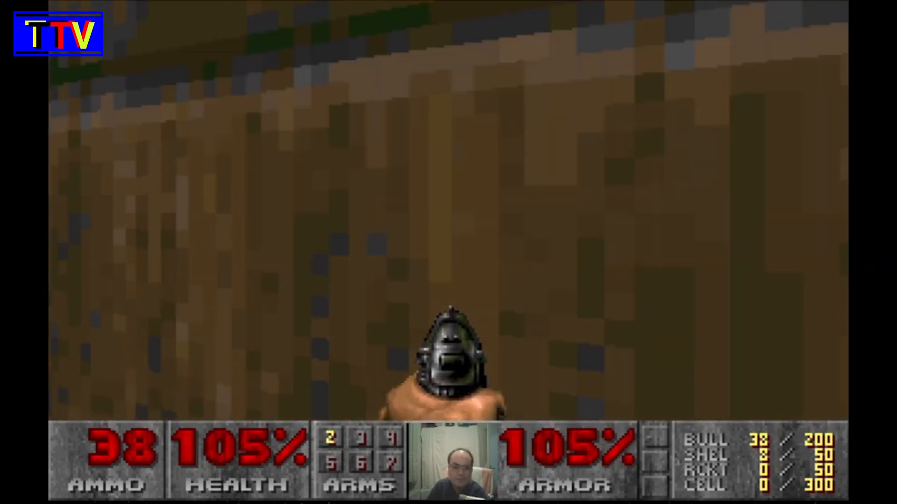
key("Up")
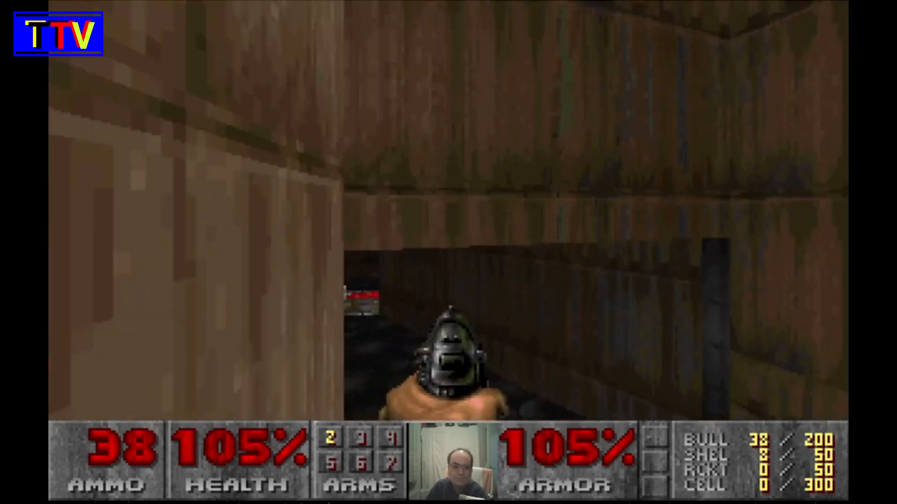
key("Up")
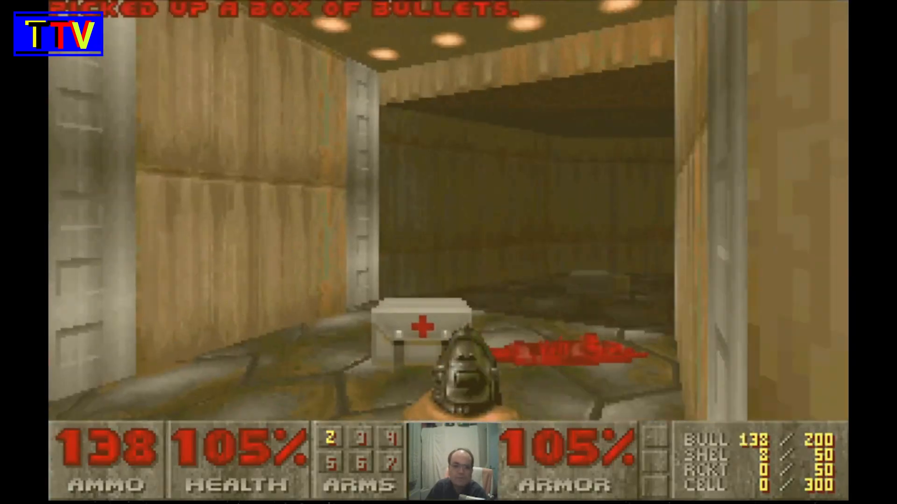
- Leave the lit room and head outside toward the blue armor in the green nukage pool
key("Right")
key("Up")
key("Right")
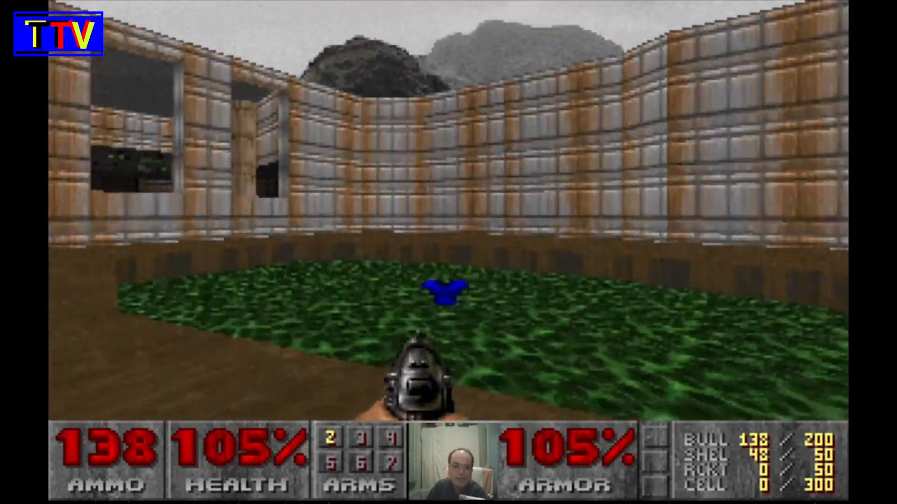
key("Up")
key("Right")
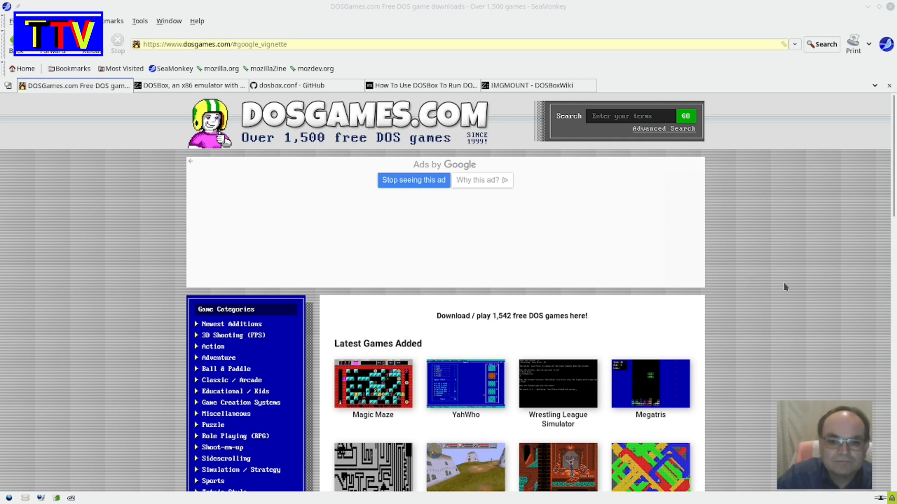
- On DOSGames.com in SeaMonkey, open the Duke Nukem 3D page from the Most Popular Games All-Time section
scroll(785, 285, "down", 8)
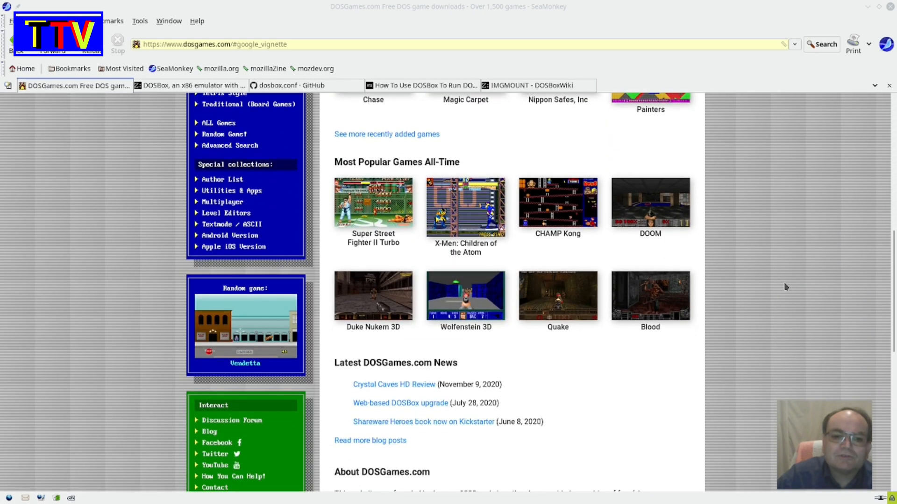
scroll(785, 287, "down", 8)
scroll(785, 287, "up", 4)
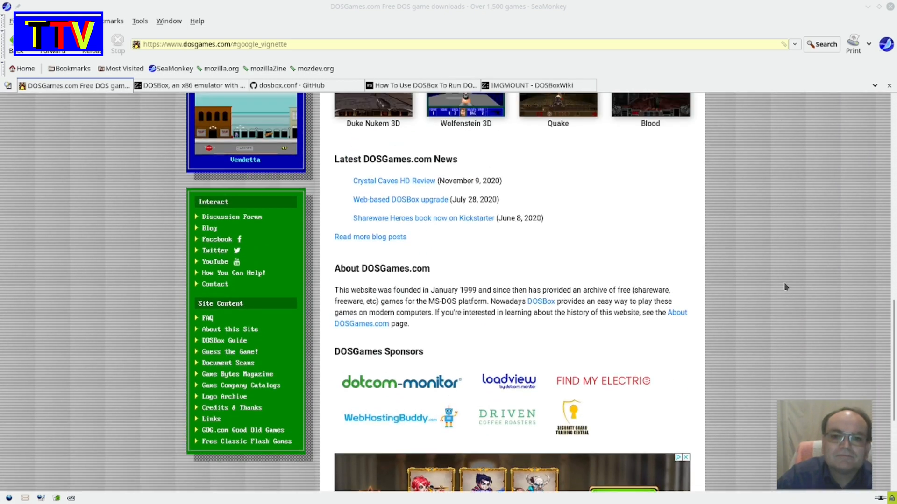
scroll(784, 287, "up", 4)
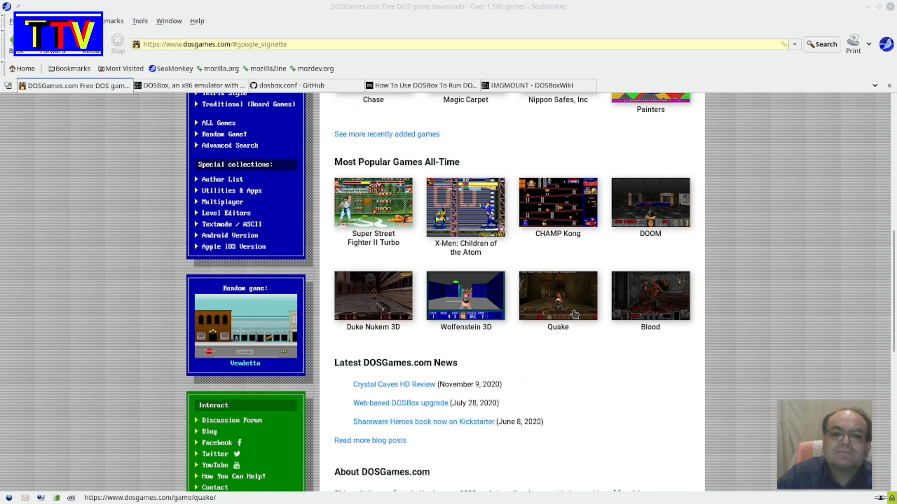
left_click(377, 307)
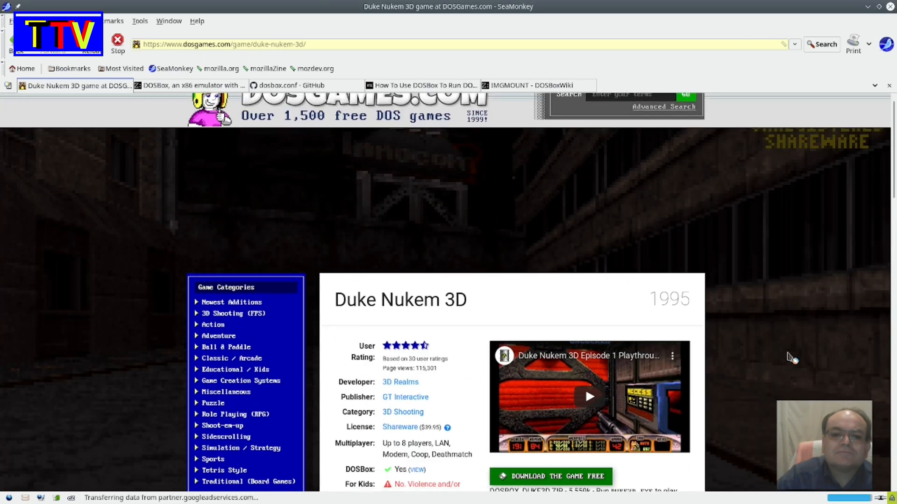
- Download the free Duke Nukem 3D archive DOSBOX_DUKE3D.ZIP, dismiss the ad and open the file with Ark
scroll(789, 358, "down", 2)
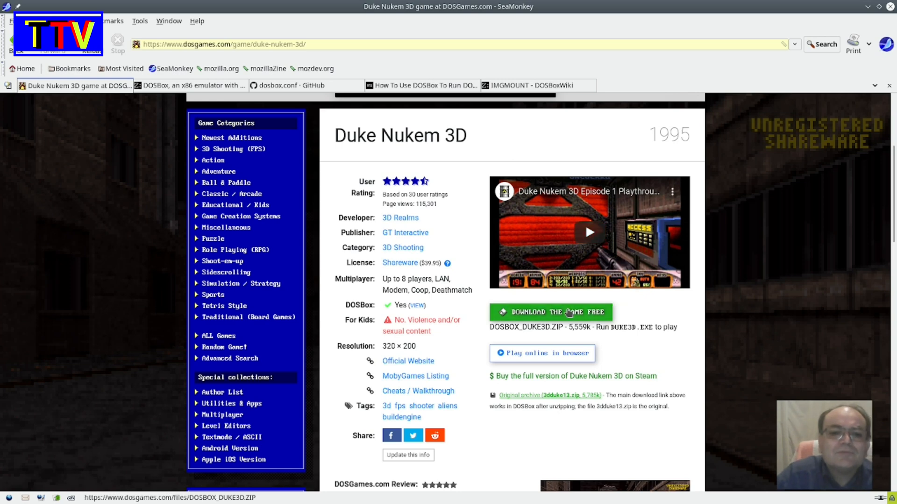
left_click(586, 313)
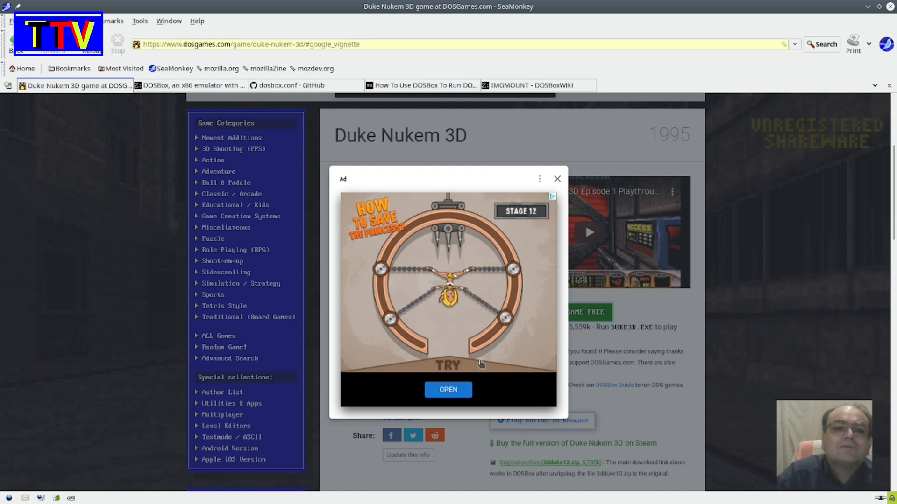
left_click(557, 180)
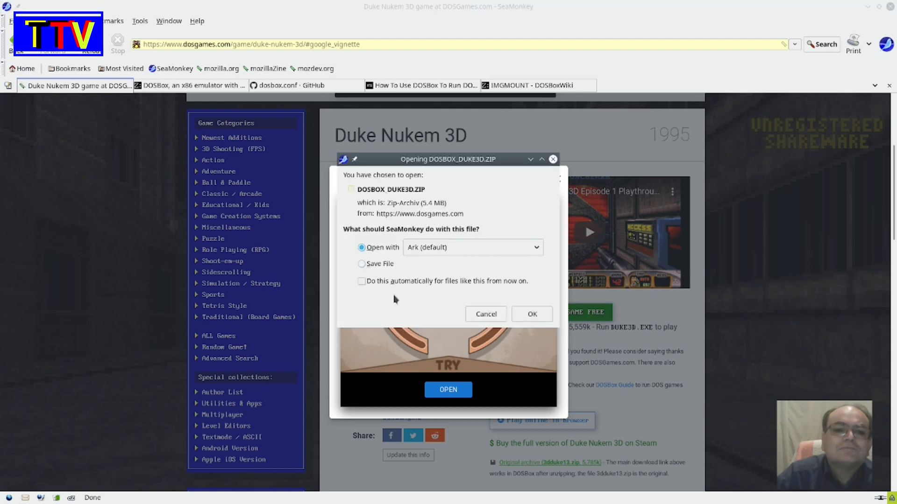
left_click(534, 314)
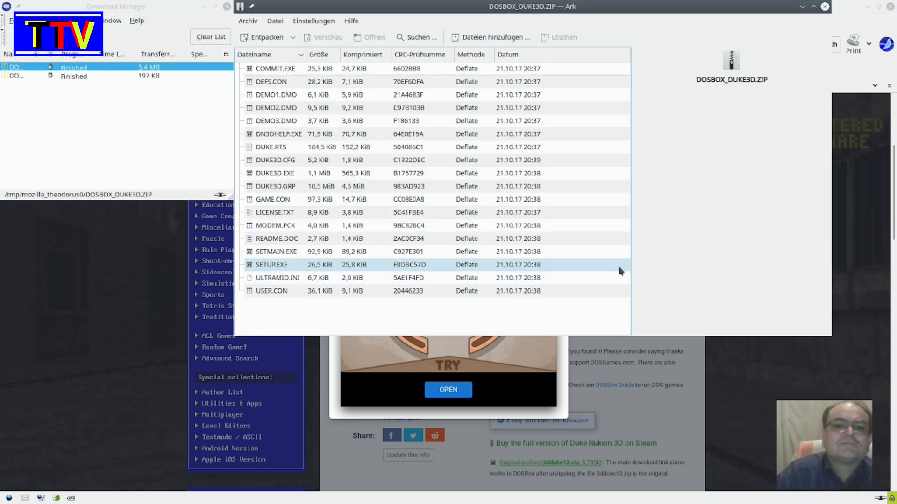
- Extract the whole archive into the Dos folder of the home directory, using the subfolder DOSBOX_DUKE3D
left_click(274, 39)
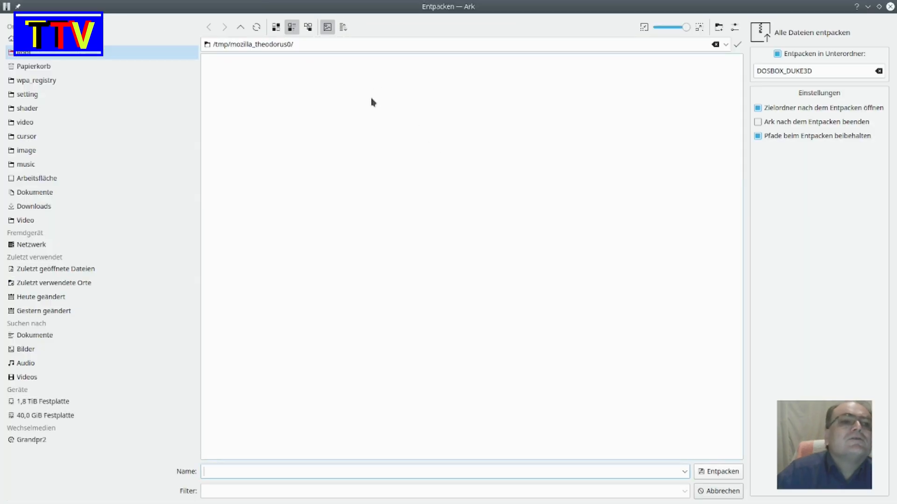
left_click(100, 38)
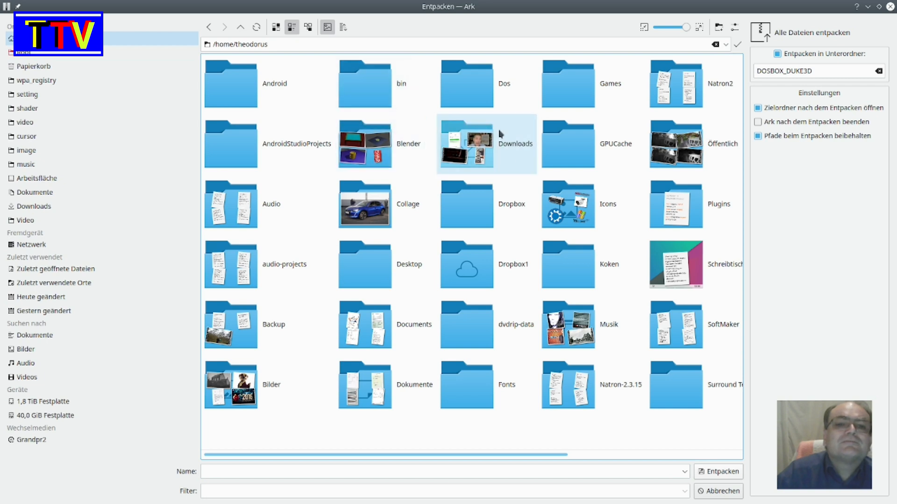
left_click(486, 88)
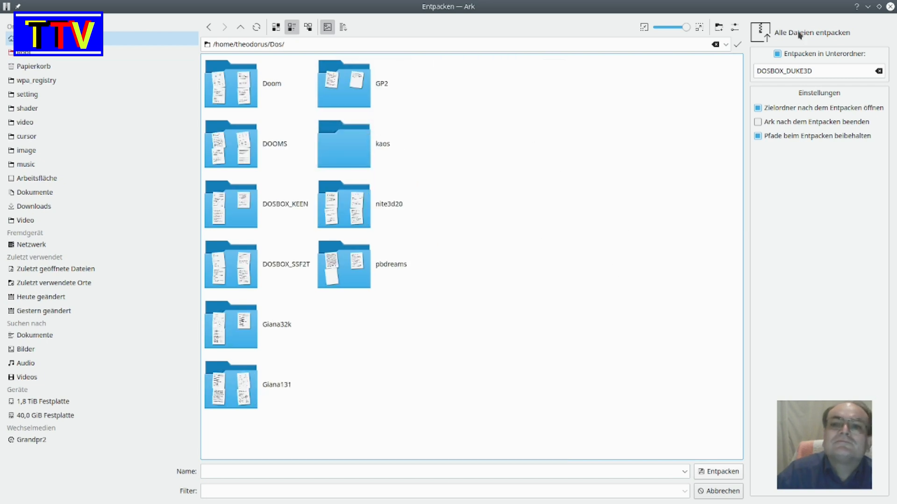
left_click(718, 473)
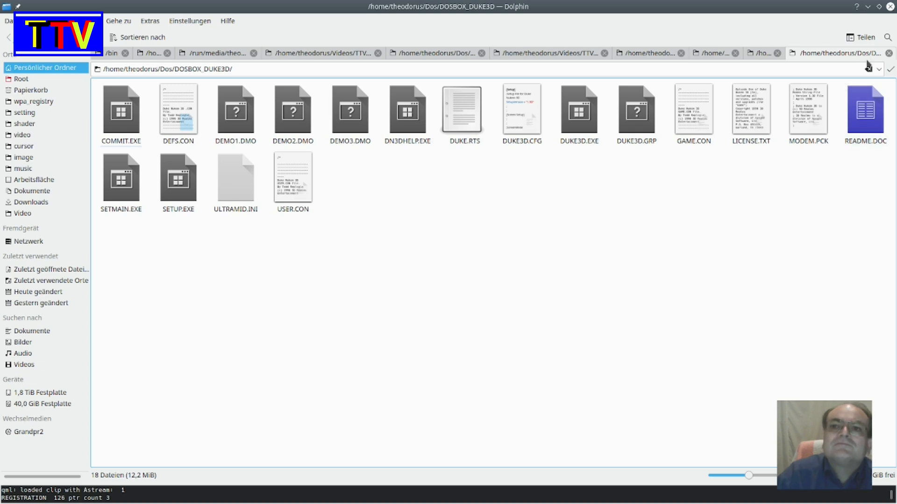
- Minimize the file manager and close the Ark and Download Manager windows
left_click(868, 6)
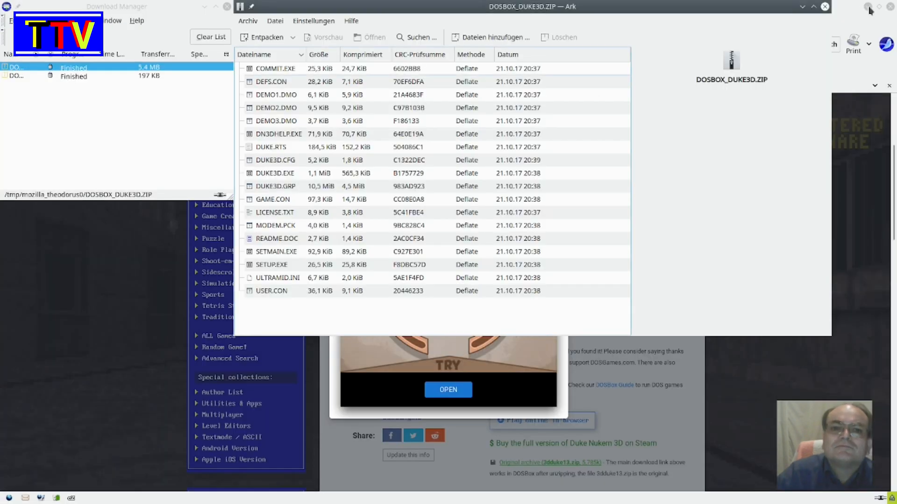
left_click(824, 7)
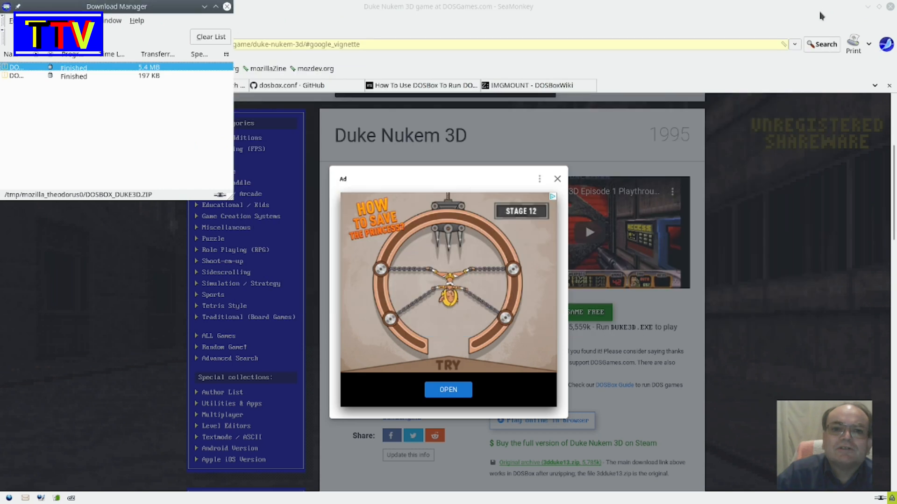
left_click(227, 8)
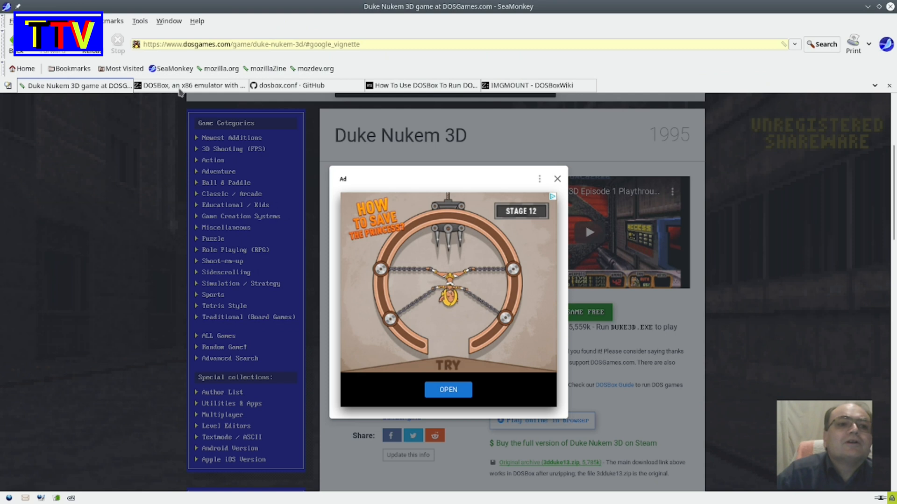
- Review the version list on the DOSBox site's Downloads page and check the dosbox package in Discover
mouse_move(222, 89)
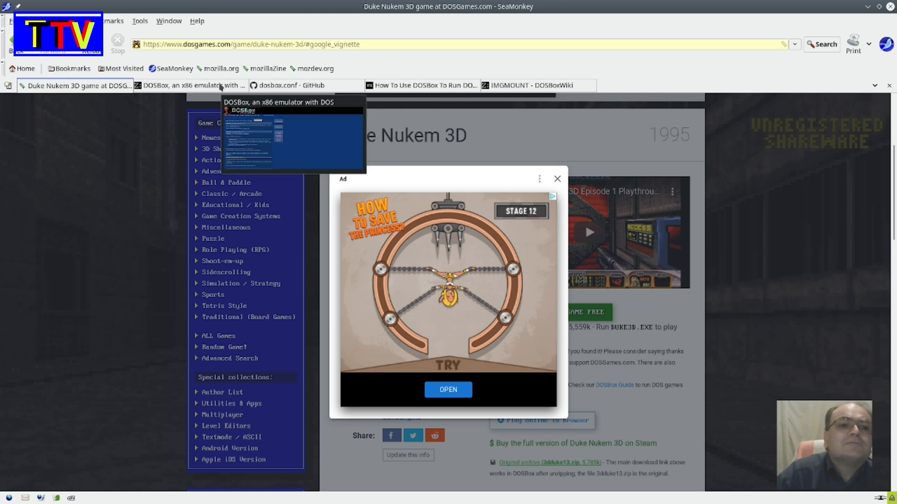
left_click(220, 87)
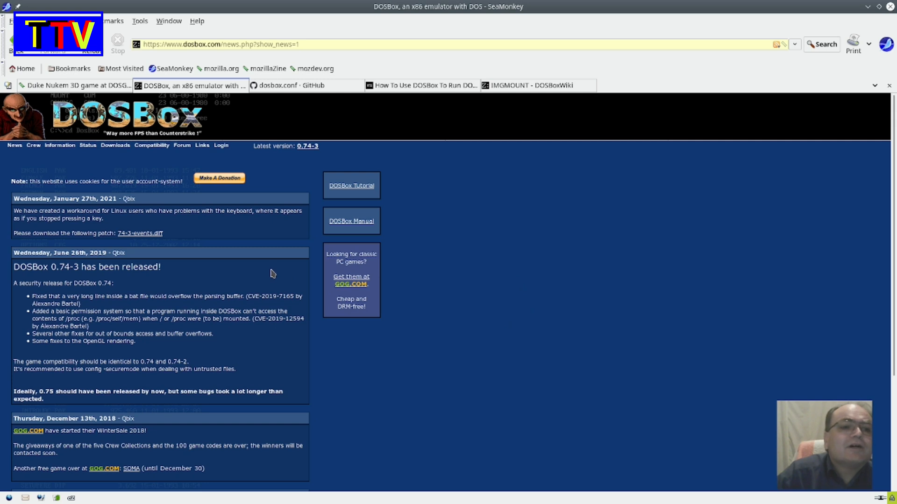
left_click(124, 146)
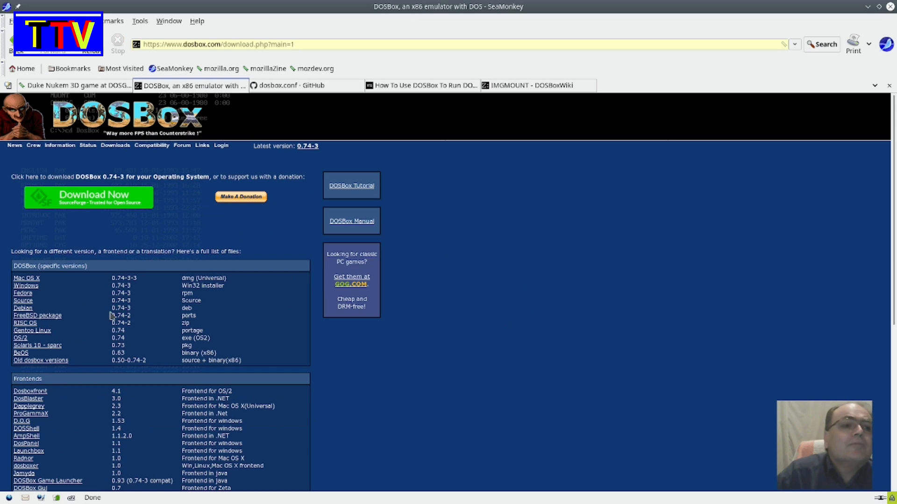
scroll(120, 322, "down", 2)
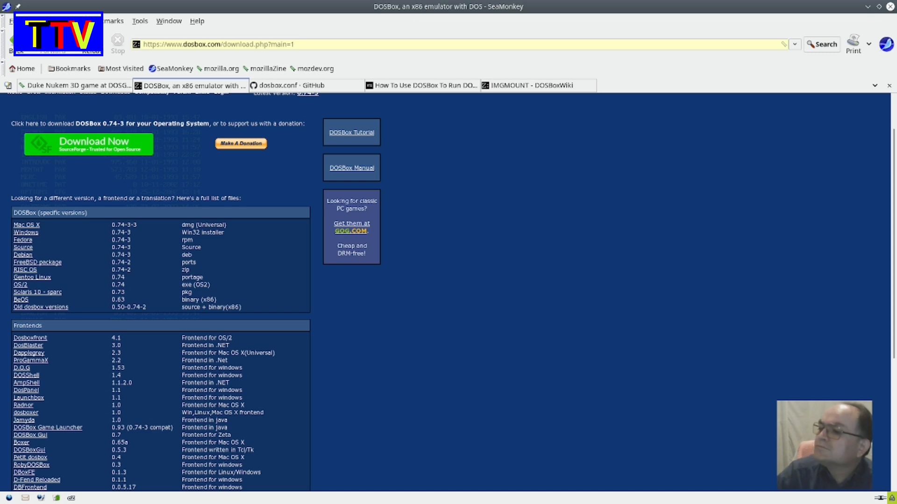
key("alt+Tab")
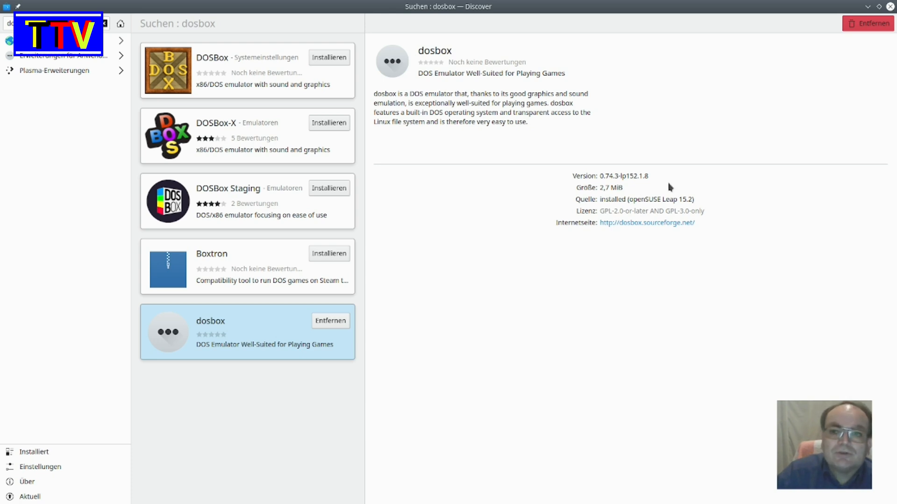
left_click(867, 7)
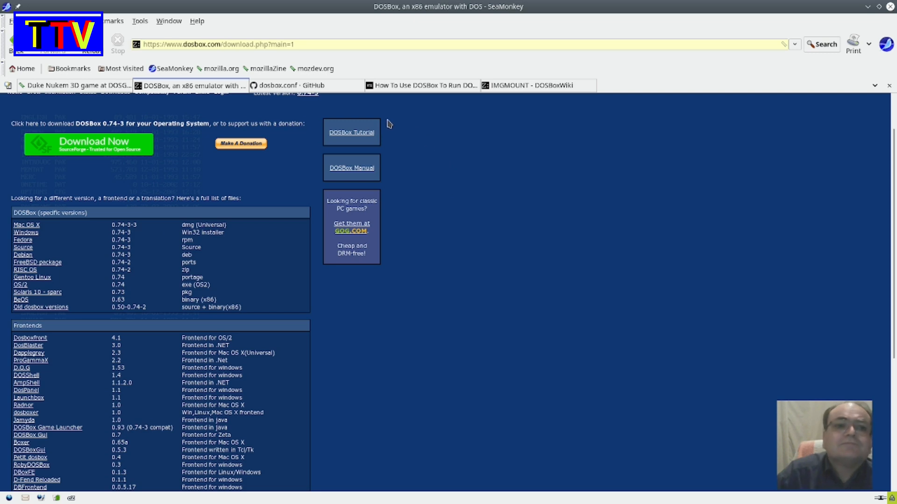
- Look over the dosbox.conf gist on GitHub and return to the extracted DOSBOX_DUKE3D folder in Dolphin
left_click(312, 86)
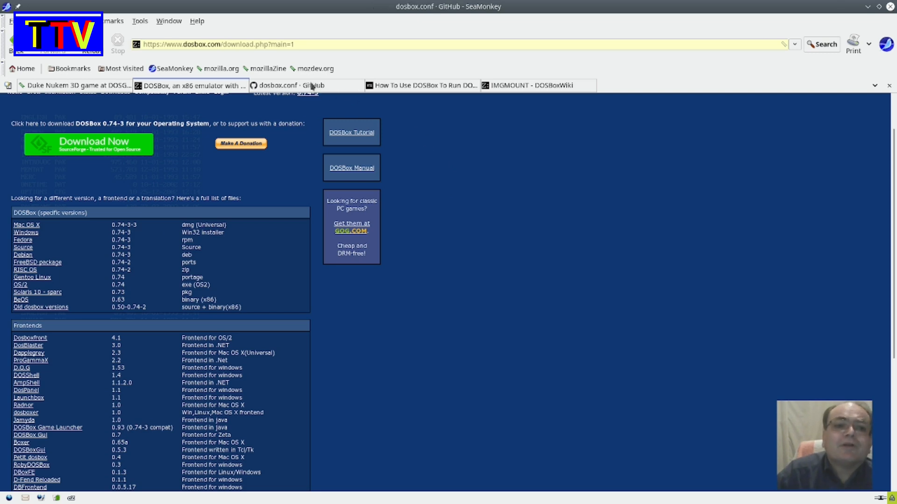
scroll(574, 247, "up", 1)
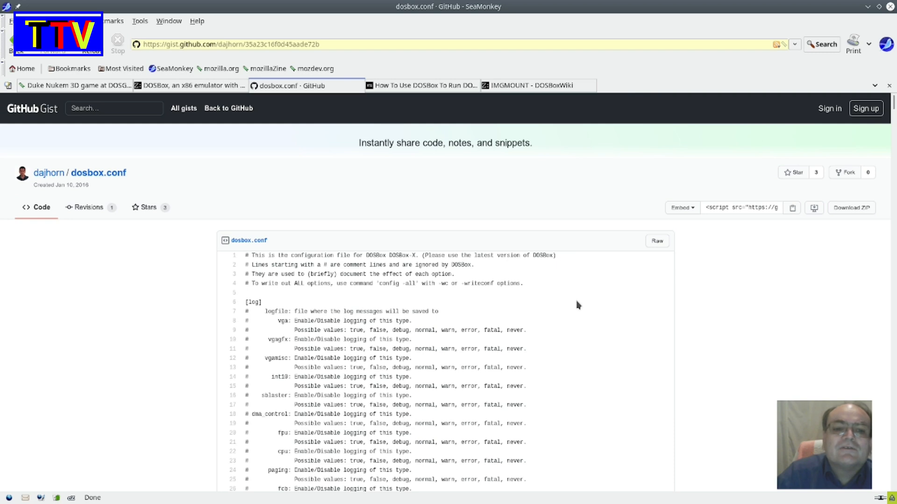
scroll(579, 304, "down", 5)
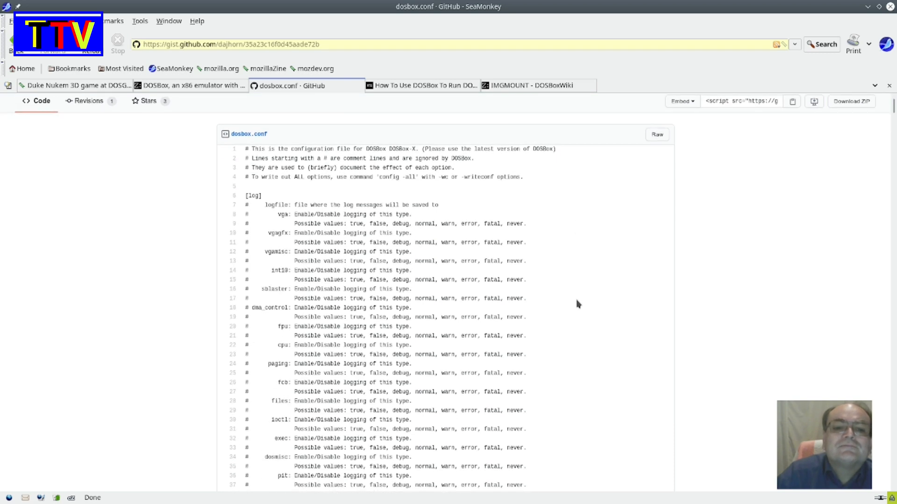
scroll(578, 305, "up", 5)
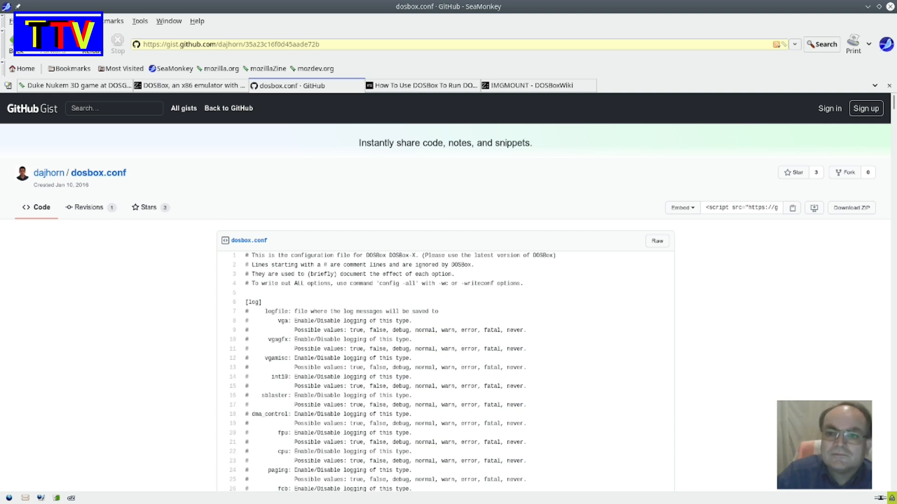
key("alt+Tab")
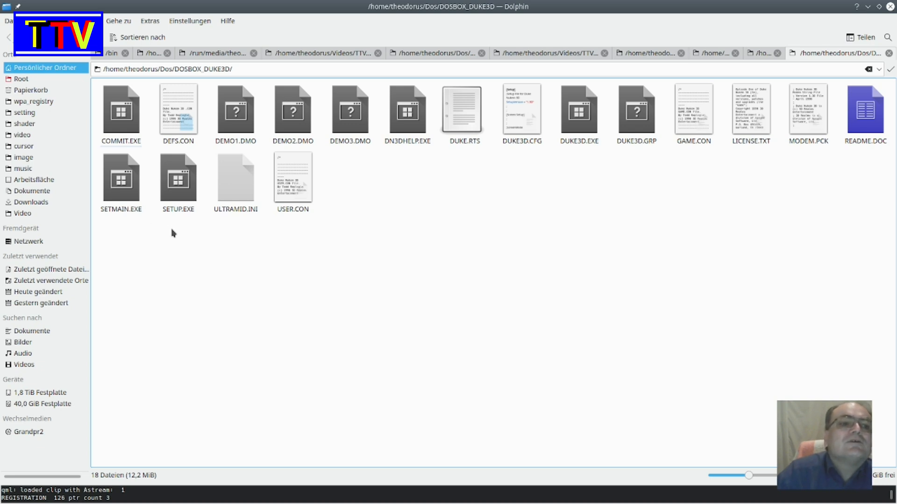
- Paste the copied dosbox.conf file into the DOSBOX_DUKE3D folder and deselect it
right_click(430, 234)
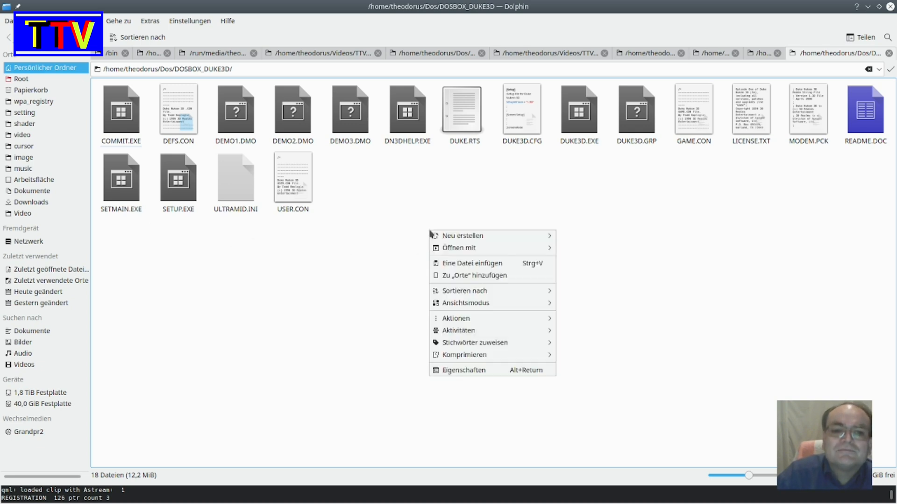
mouse_move(480, 320)
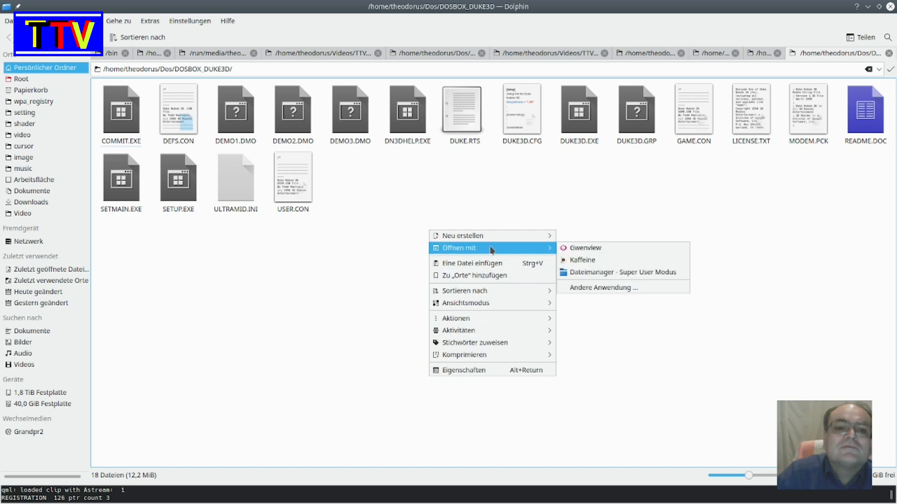
left_click(494, 265)
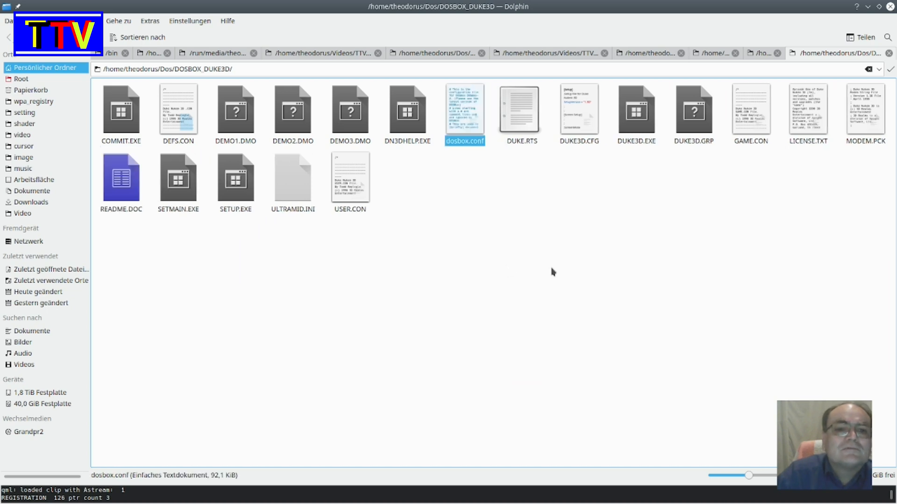
left_click(472, 164)
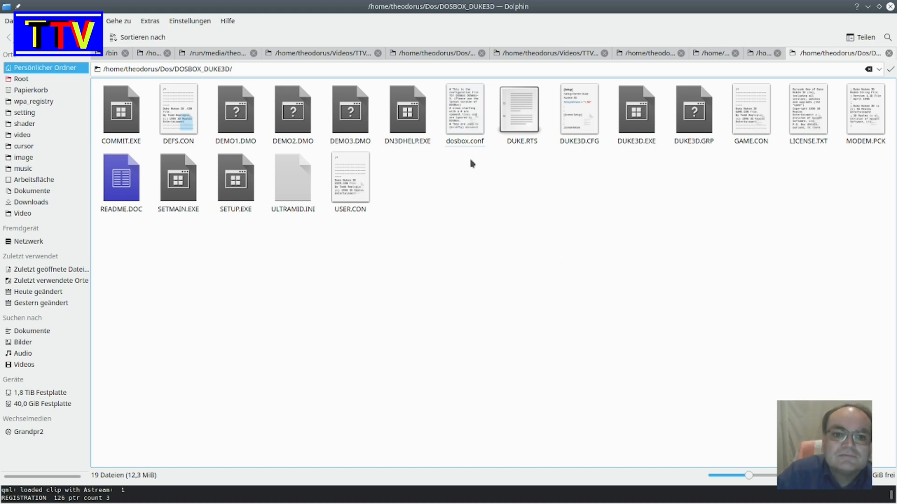
- Open dosbox.conf in Kate and review the log section and the display settings in the [sdl] section
left_click(467, 117)
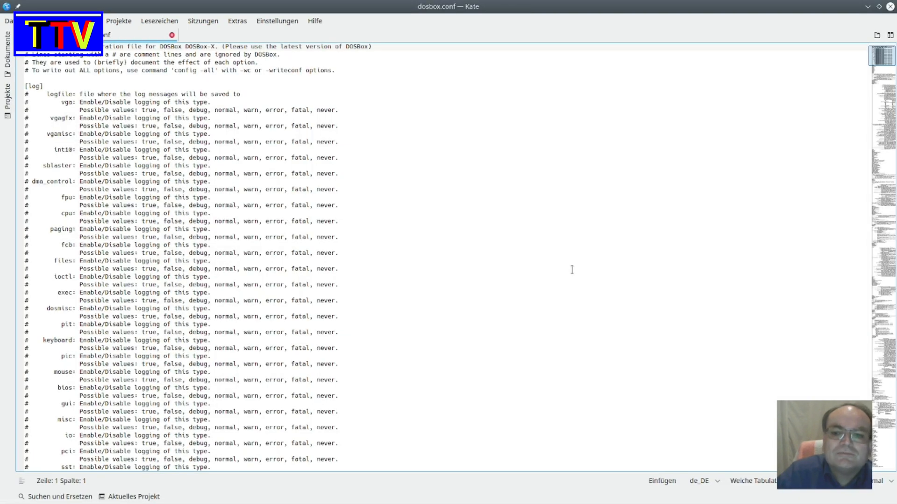
scroll(571, 269, "down", 7)
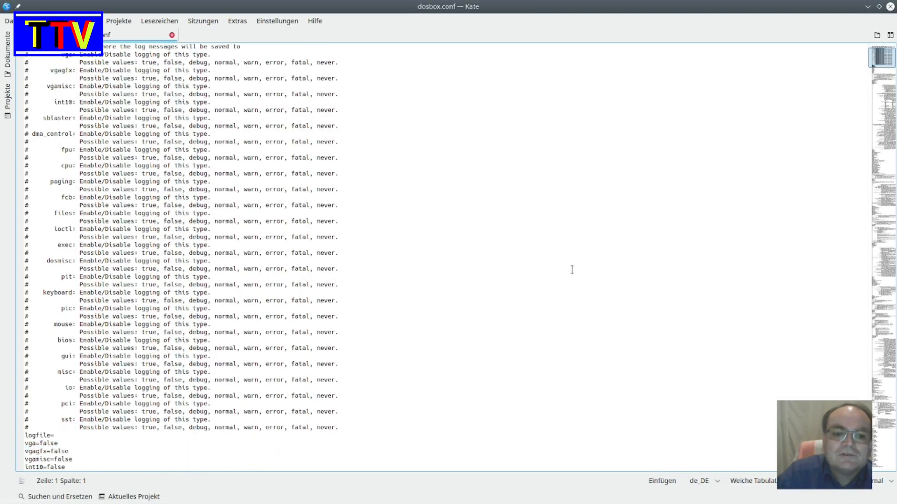
scroll(572, 270, "down", 9)
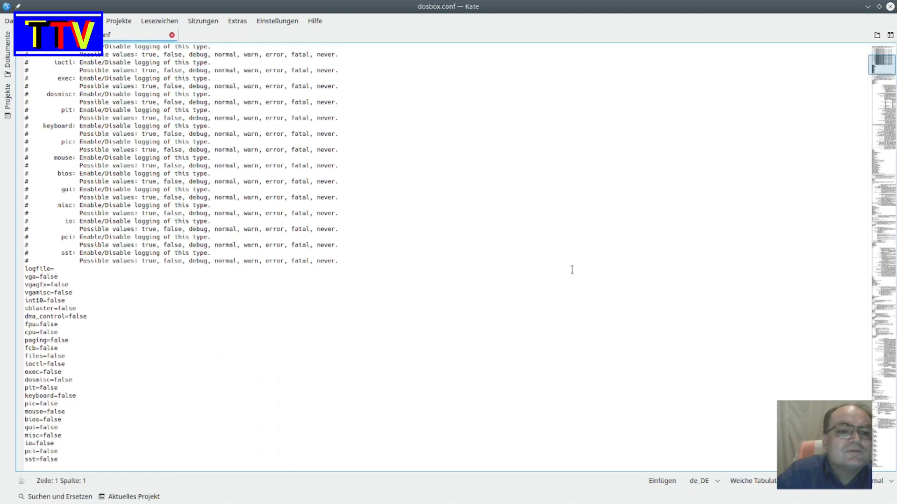
scroll(571, 269, "down", 1)
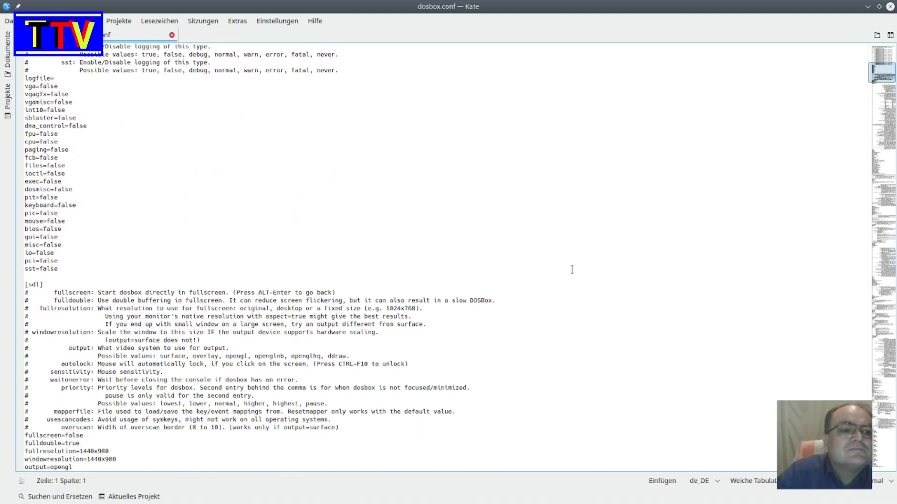
scroll(572, 269, "down", 1)
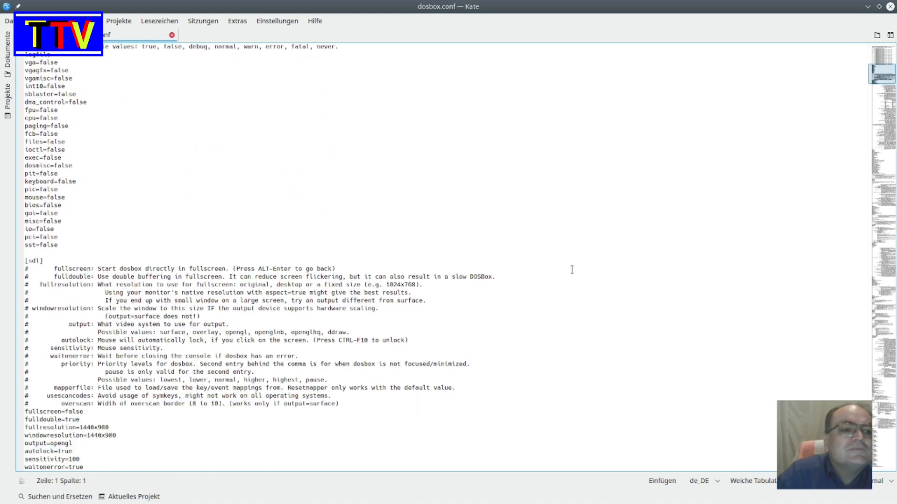
scroll(572, 270, "down", 2)
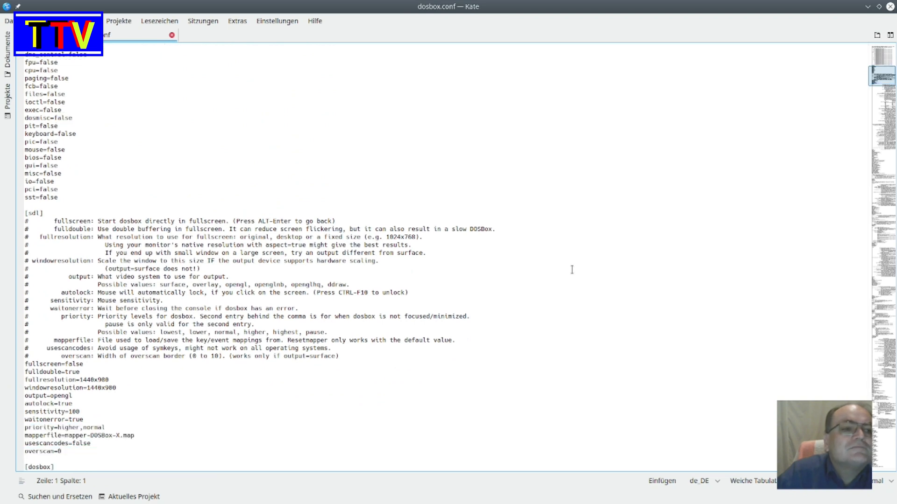
scroll(572, 270, "down", 5)
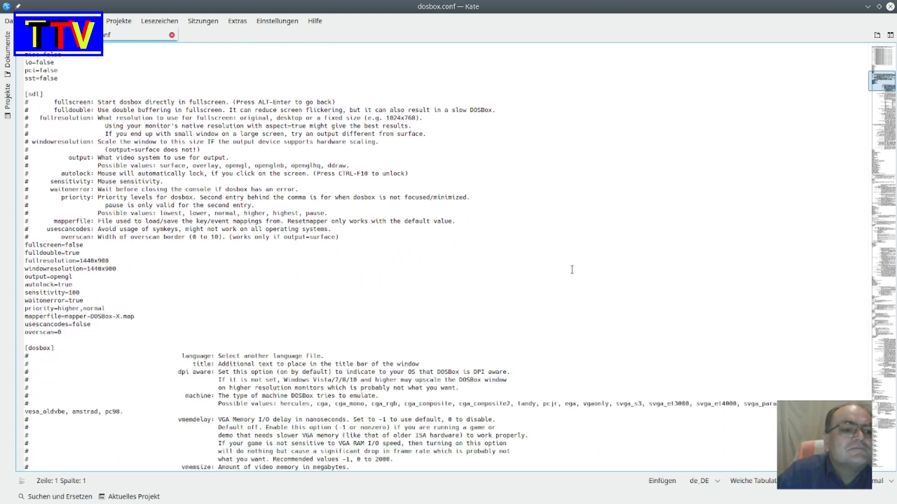
scroll(571, 269, "up", 2)
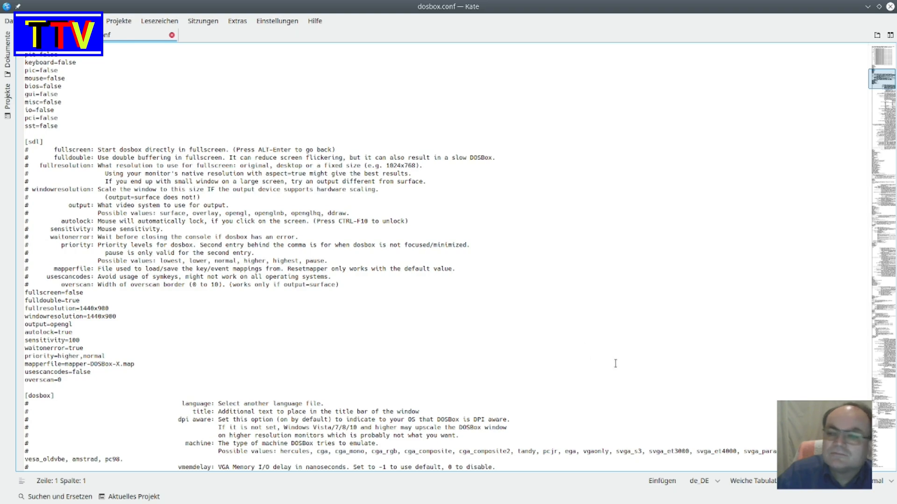
- Zoom in on the [sdl] values and annotate them in red, writing TRUE beside fullscreen and marking the resolution and output=opengl lines
left_click(824, 445)
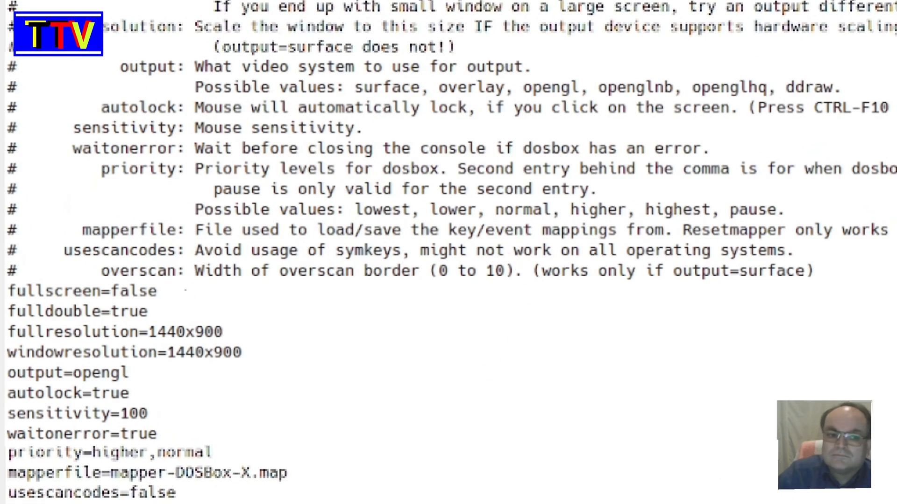
mouse_move(188, 291)
left_mouse_down()
mouse_move(229, 300)
mouse_move(245, 284)
mouse_move(252, 303)
mouse_move(304, 305)
mouse_move(319, 286)
mouse_move(323, 306)
left_mouse_up()
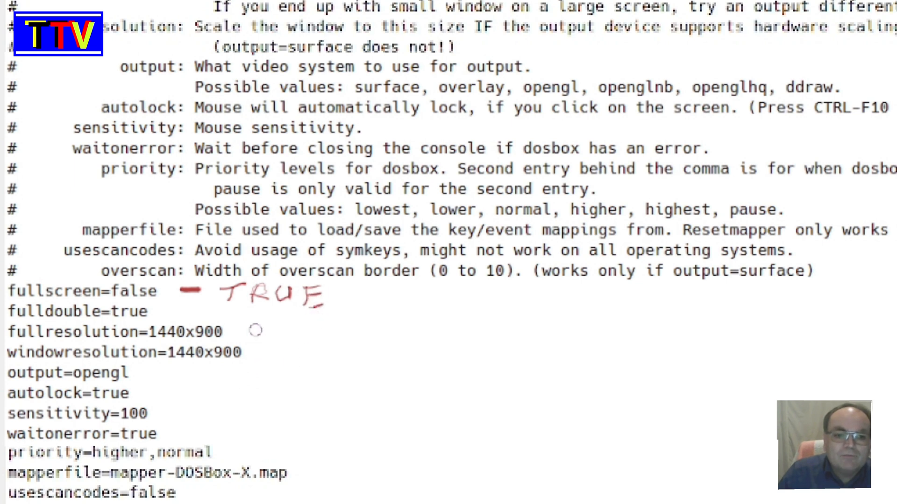
mouse_move(251, 328)
left_mouse_down()
mouse_move(280, 333)
mouse_move(261, 348)
left_mouse_up()
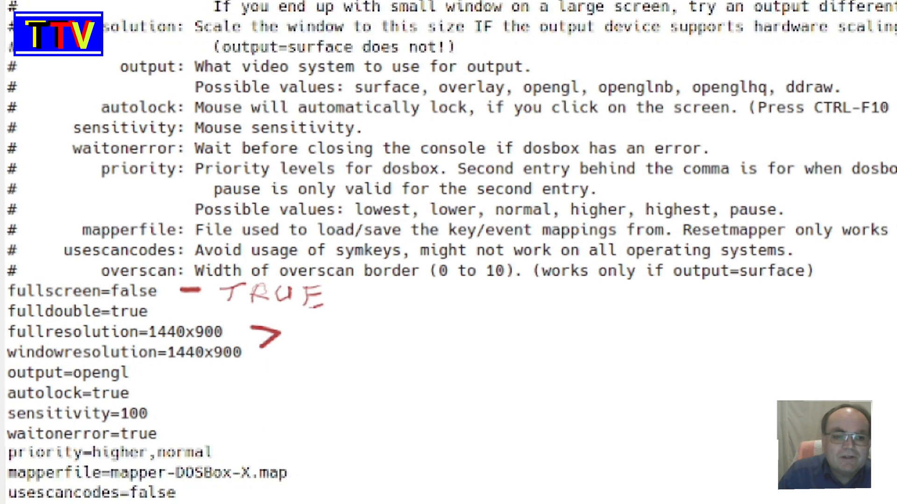
left_click_drag(143, 372, 172, 371)
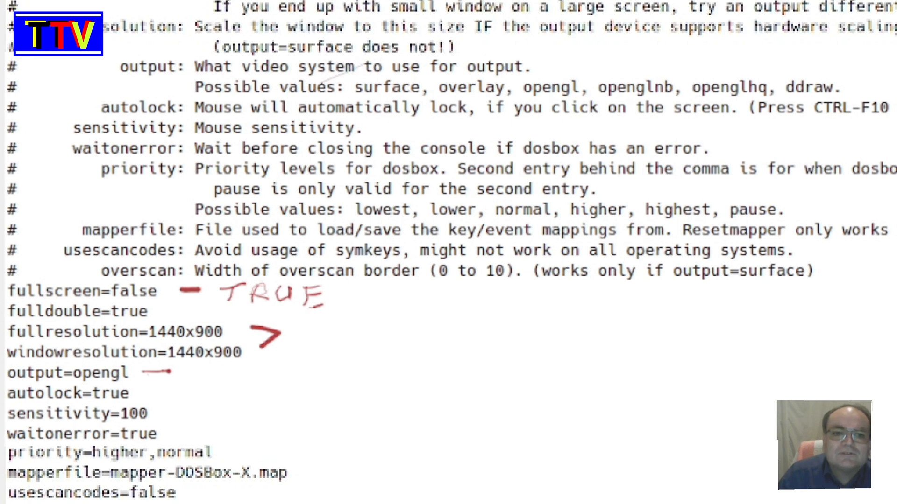
mouse_move(299, 112)
left_mouse_down()
mouse_move(836, 115)
mouse_move(832, 75)
mouse_move(579, 69)
mouse_move(312, 79)
mouse_move(291, 107)
mouse_move(327, 115)
left_mouse_up()
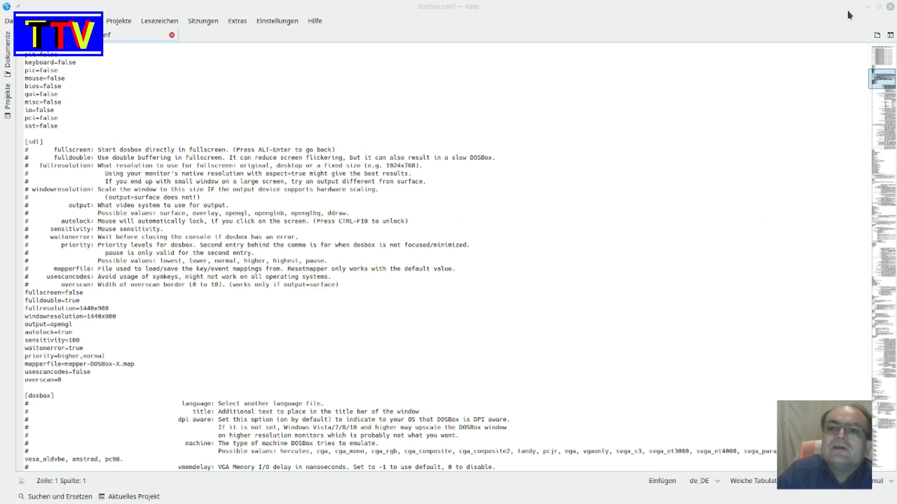
- Read through the [dosbox], [render] and [vsync] sections of dosbox.conf down to the cycles setting in the [cpu] section
scroll(615, 193, "down", 16)
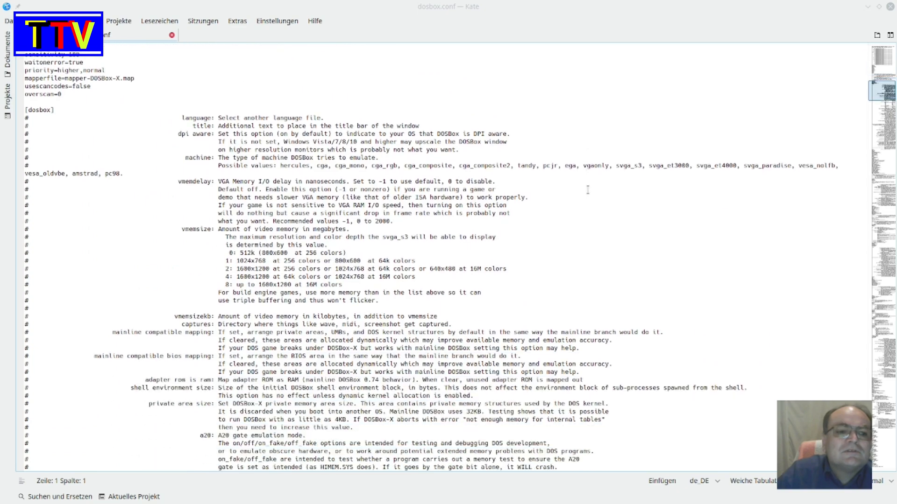
scroll(588, 190, "down", 20)
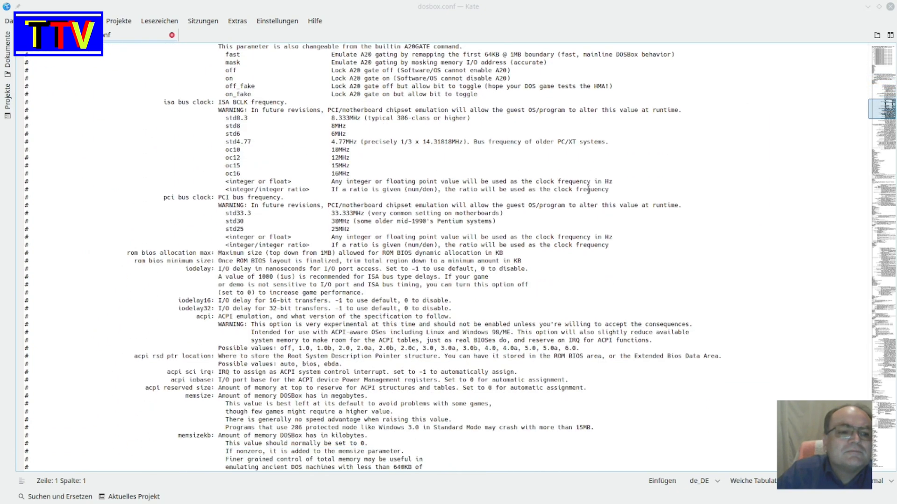
scroll(588, 190, "down", 20)
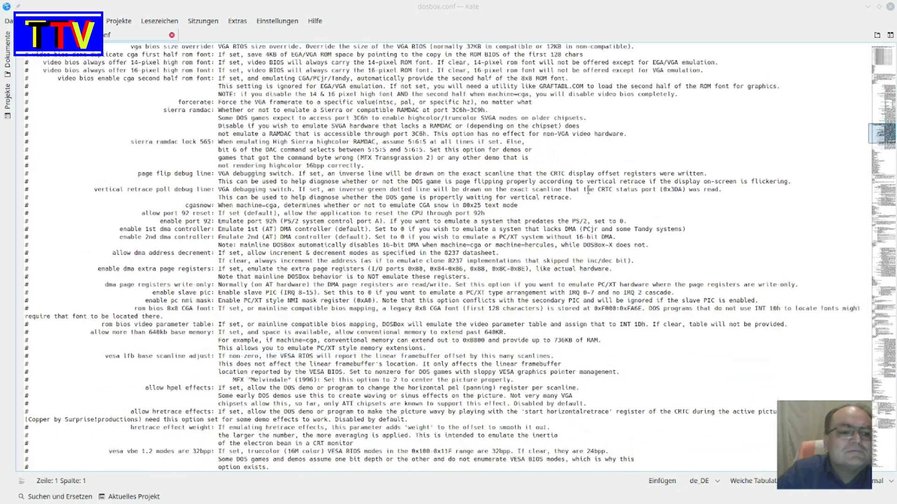
scroll(587, 190, "down", 11)
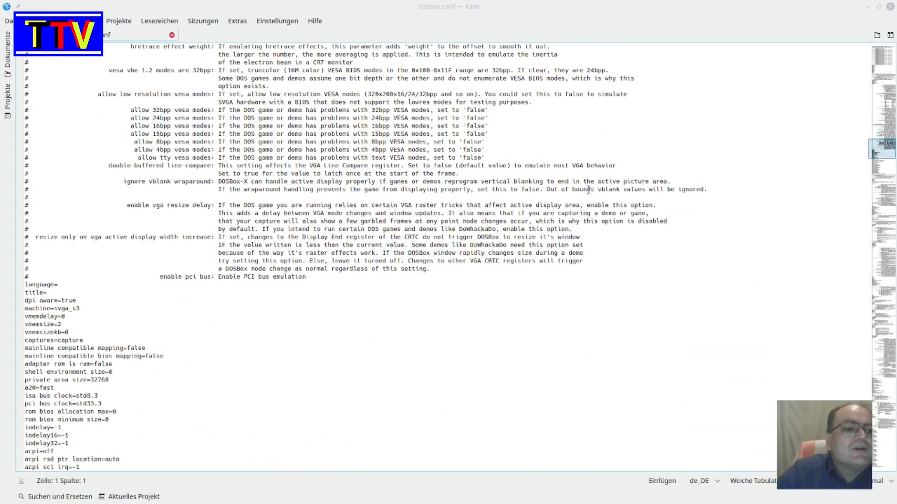
scroll(588, 190, "down", 4)
scroll(589, 189, "down", 20)
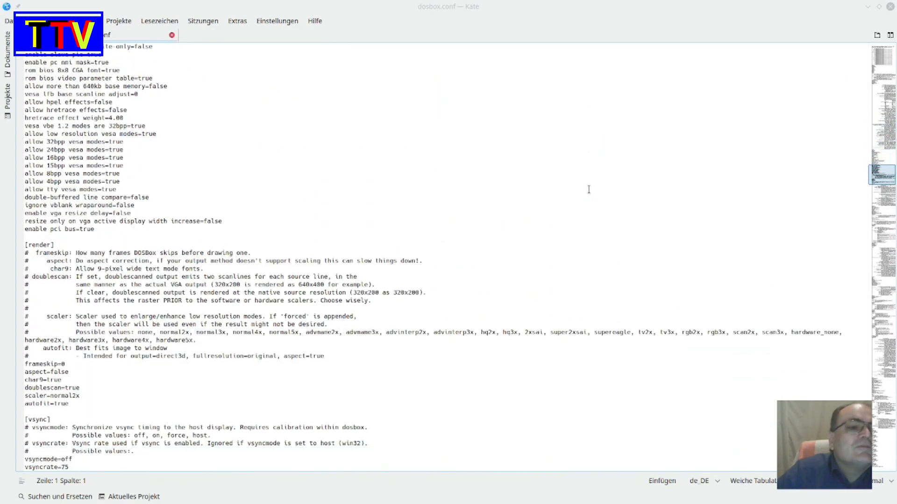
scroll(588, 189, "down", 1)
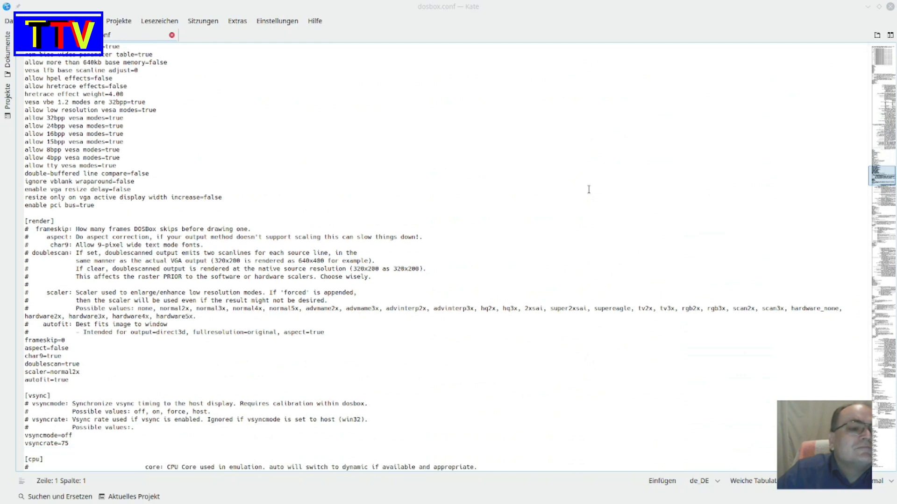
scroll(589, 190, "down", 9)
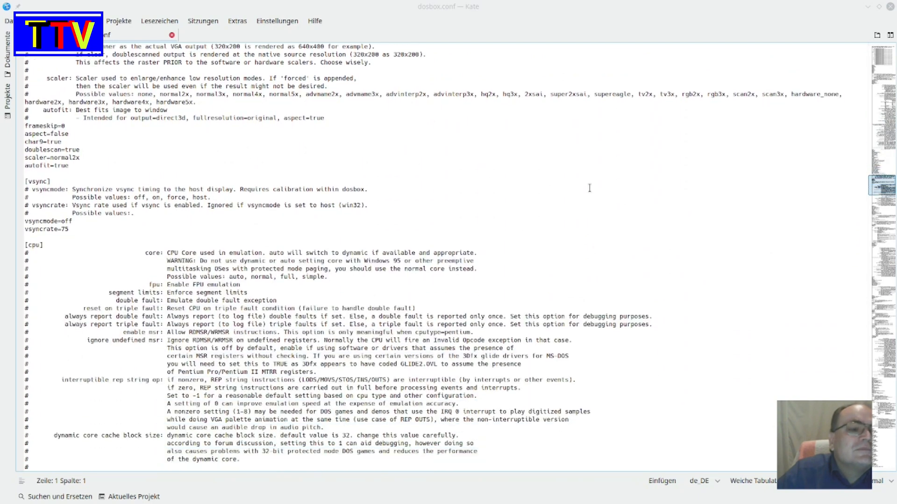
scroll(589, 187, "down", 15)
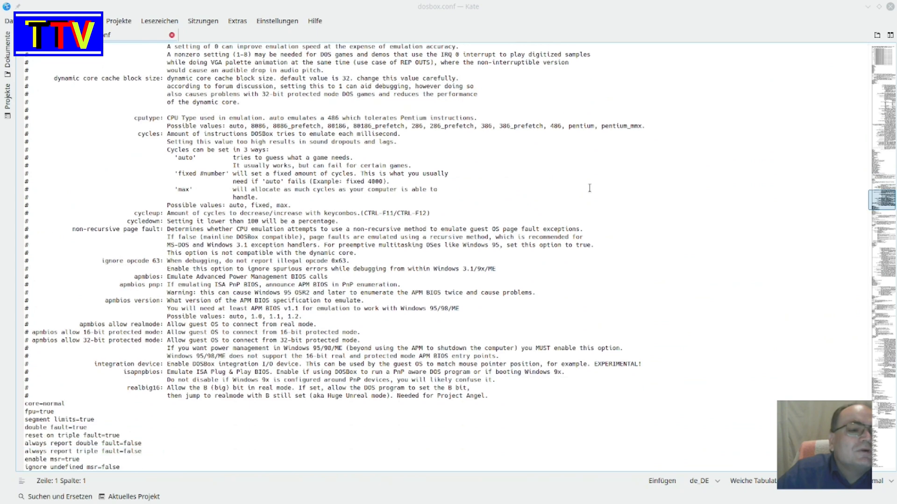
scroll(589, 187, "down", 3)
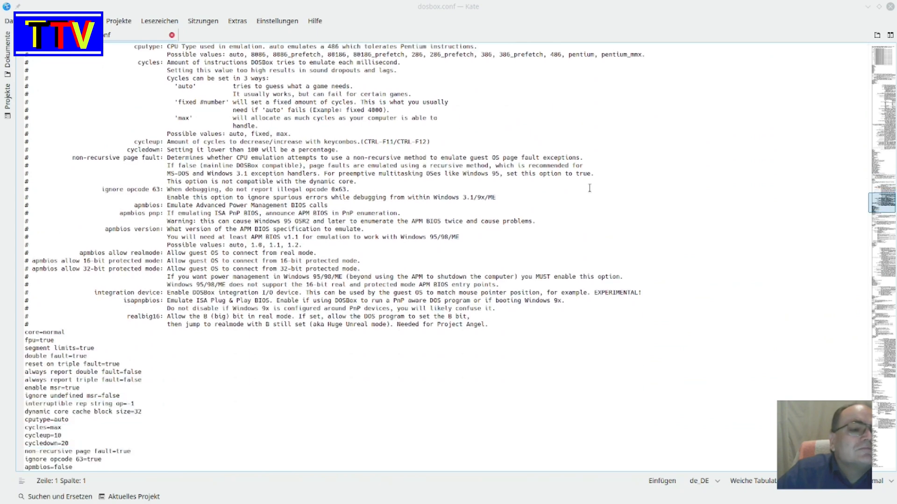
scroll(589, 187, "down", 1)
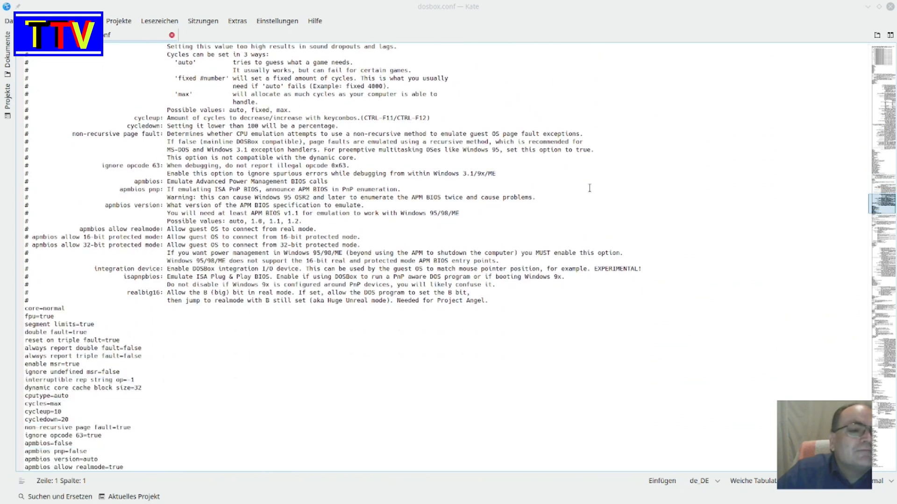
scroll(589, 188, "down", 7)
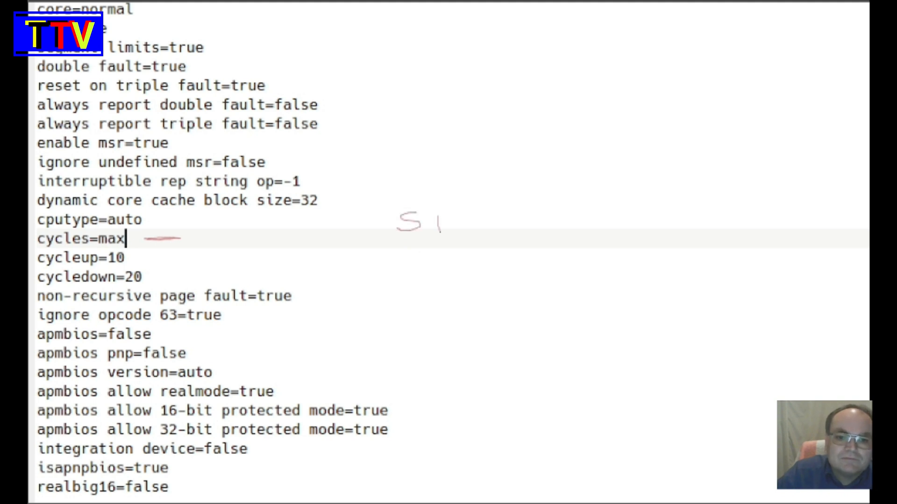
- Handwrite "STRG + F11 -" beside the magnified cycles=max line and add a second handwritten line beneath it
mouse_move(439, 217)
left_mouse_down()
mouse_move(450, 218)
mouse_move(428, 217)
left_mouse_up()
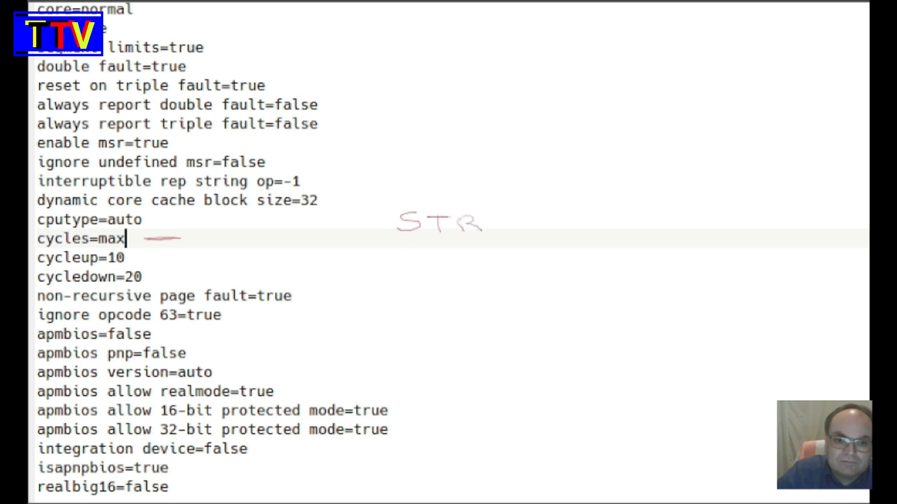
mouse_move(507, 217)
left_mouse_down()
mouse_move(488, 220)
mouse_move(506, 229)
left_mouse_up()
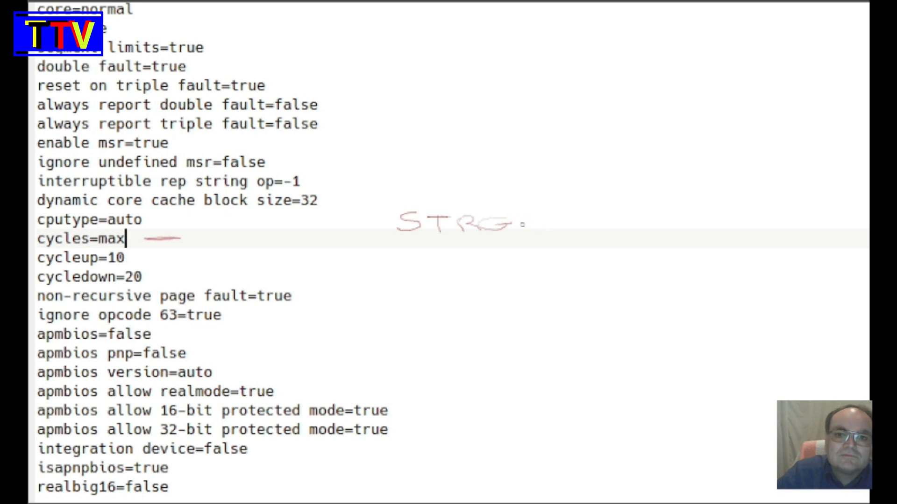
left_click_drag(528, 226, 554, 225)
left_click_drag(579, 217, 634, 234)
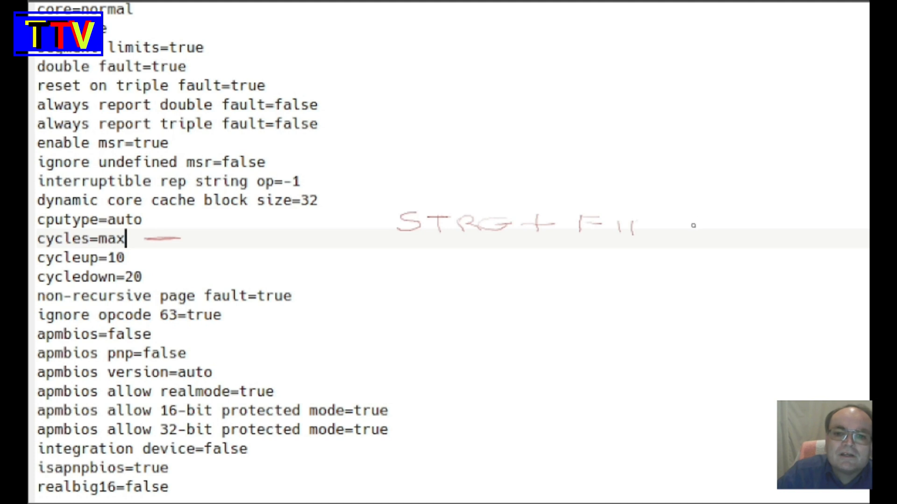
left_click_drag(707, 225, 716, 224)
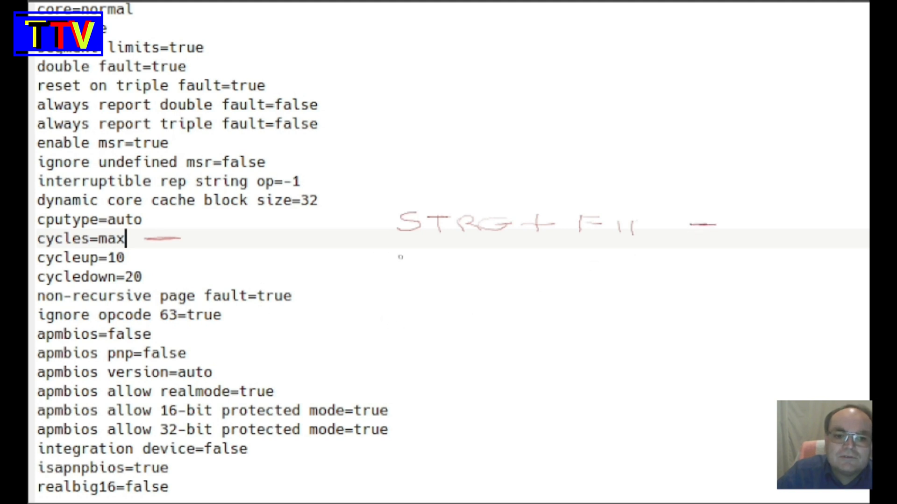
mouse_move(402, 252)
left_mouse_down()
mouse_move(395, 265)
mouse_move(452, 246)
mouse_move(466, 263)
mouse_move(579, 266)
mouse_move(596, 255)
mouse_move(630, 266)
left_mouse_up()
mouse_move(641, 257)
left_mouse_down()
mouse_move(644, 269)
mouse_move(718, 268)
left_mouse_up()
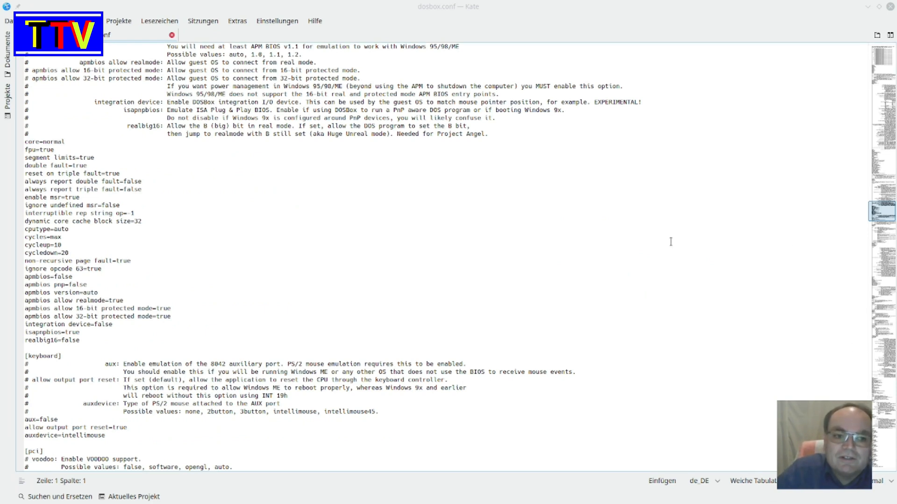
- Switch from the config file to the DOSBOX_DUKE3D folder and open SETUP.EXE with DOSBox
left_click(867, 9)
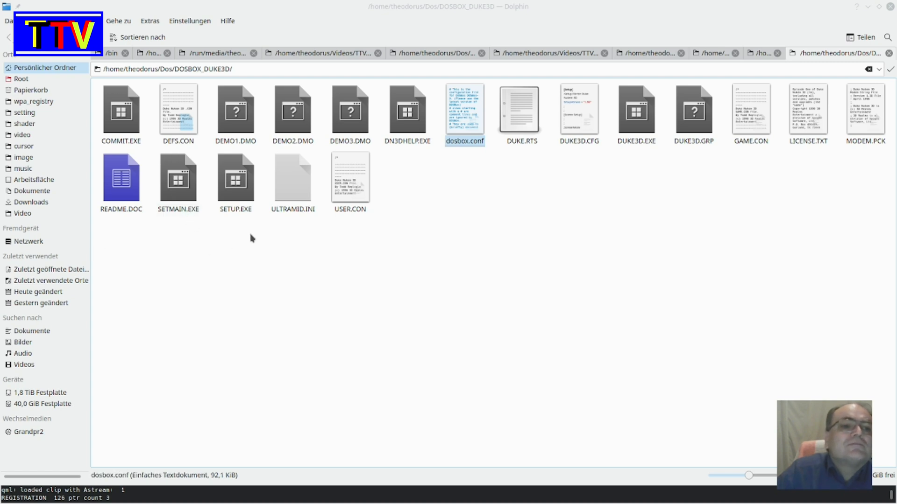
right_click(241, 209)
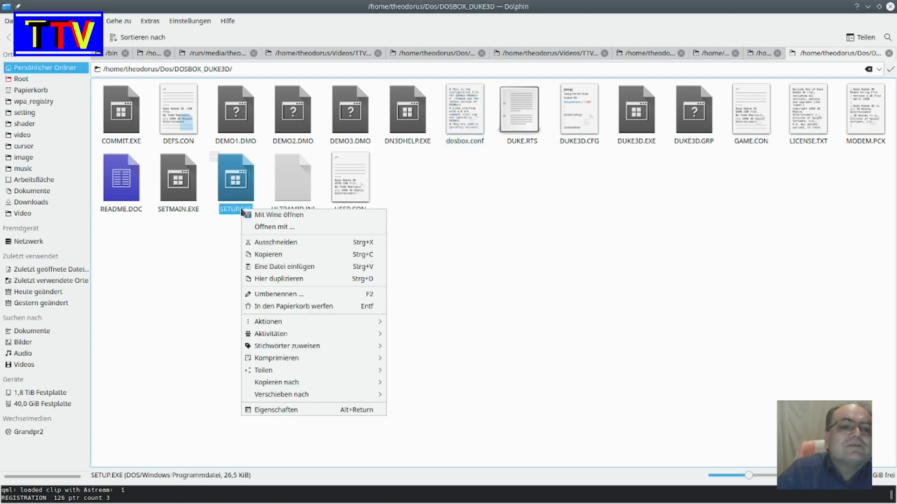
left_click(266, 227)
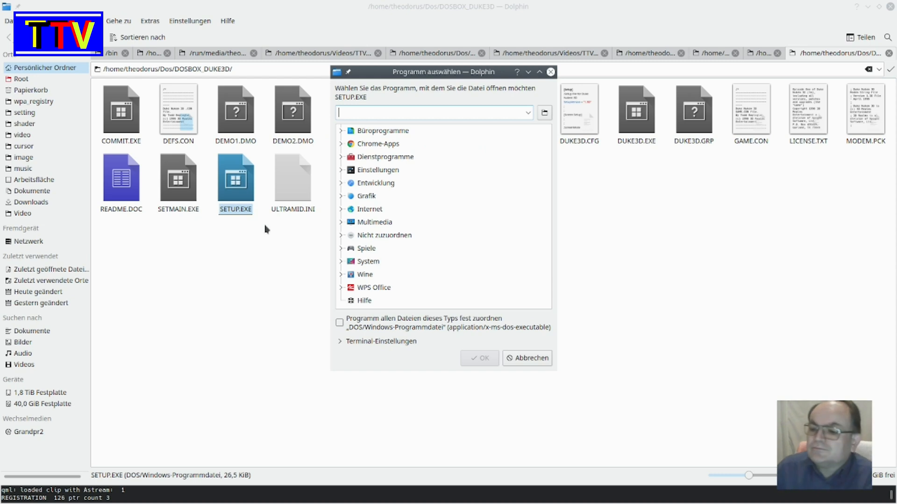
type("dosbox")
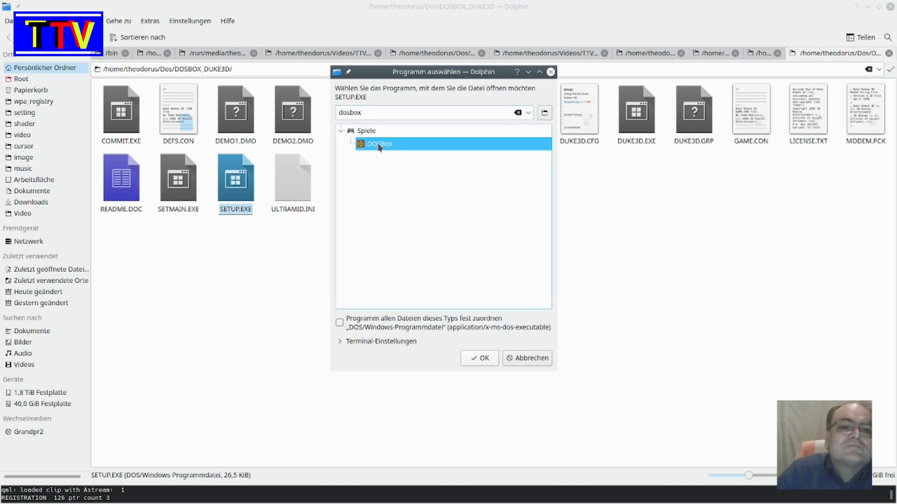
left_click(486, 359)
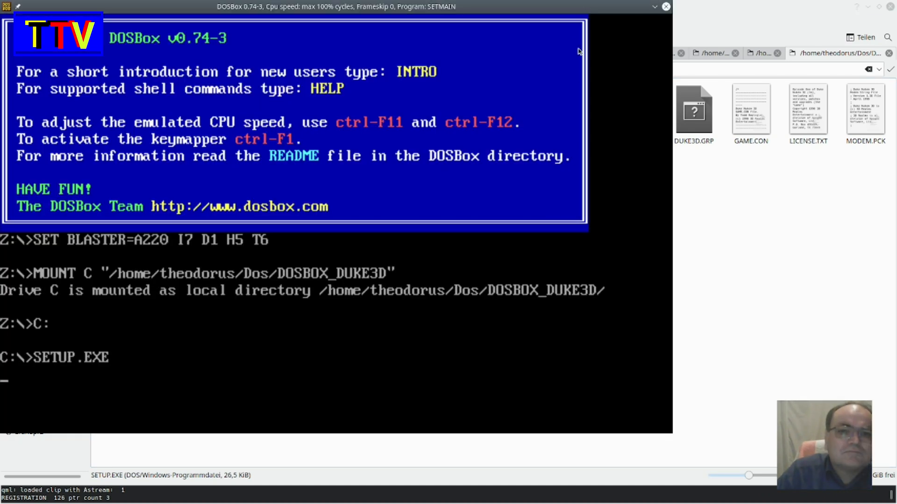
left_click_drag(598, 6, 641, 19)
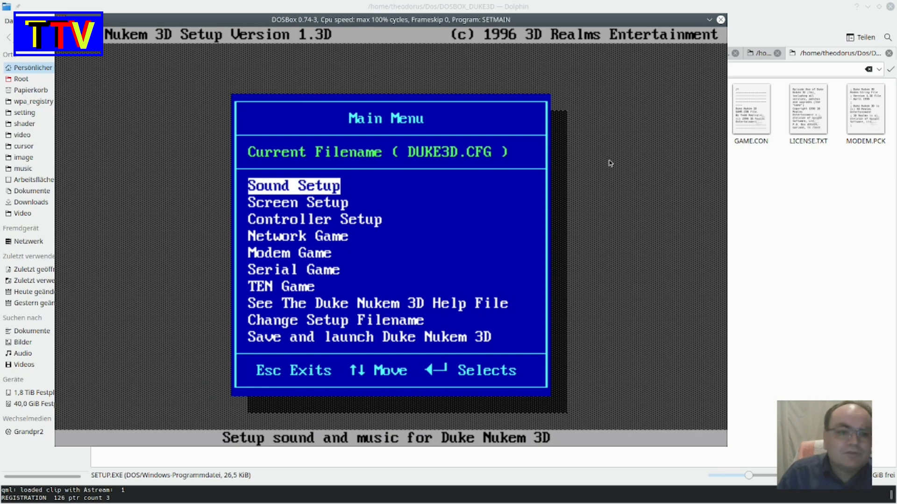
- Set the Sound FX card to Sound Blaster with the offered card settings, 8 voices and an 11 kHz mixing rate
key("Return")
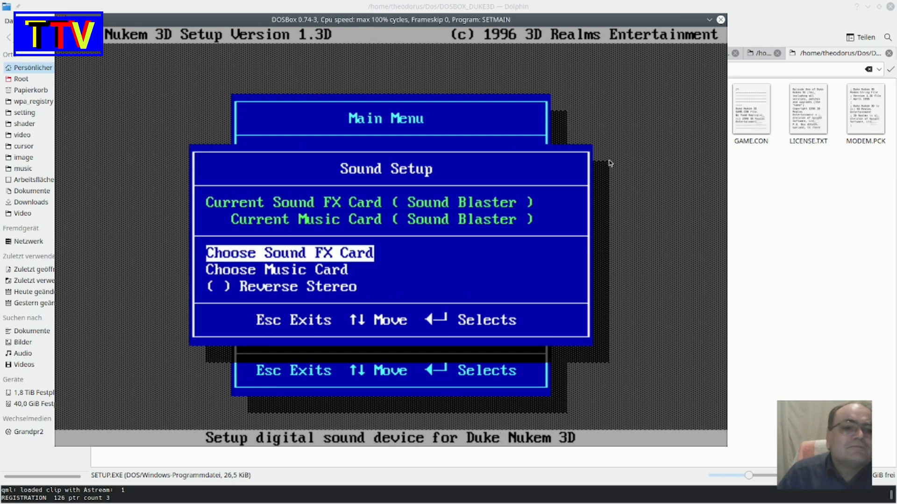
key("Return")
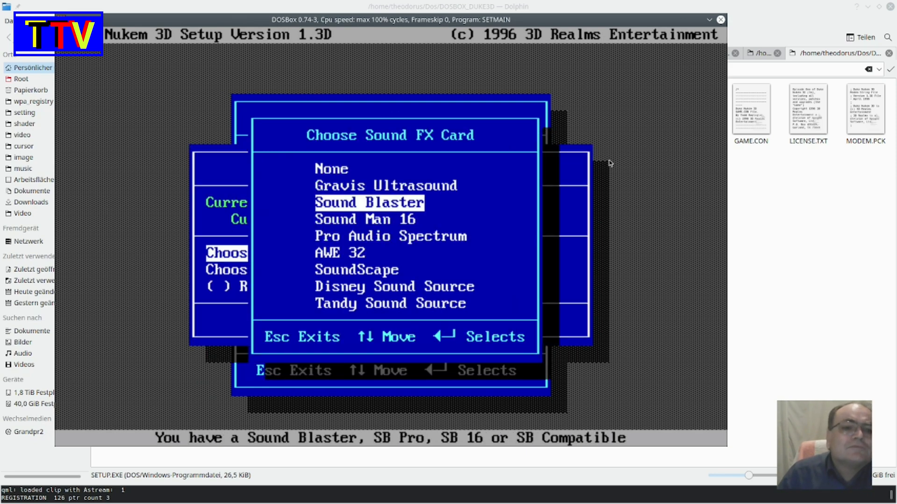
key("Return")
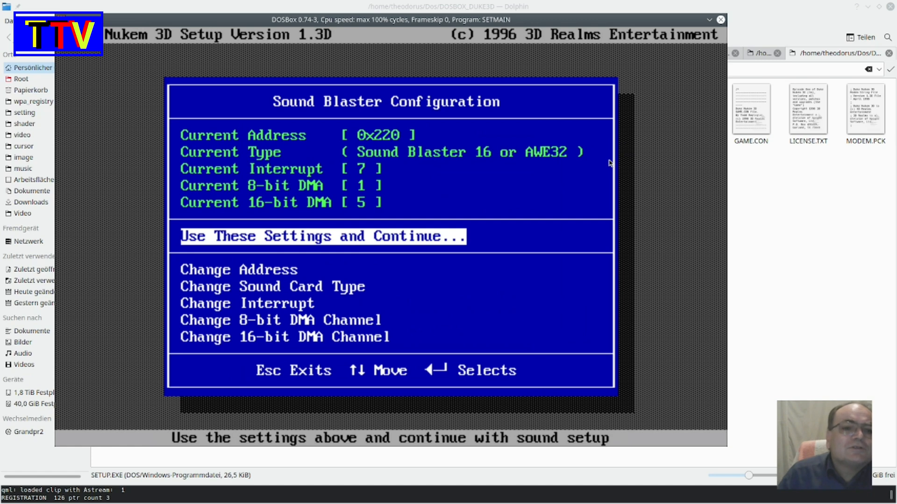
key("Return")
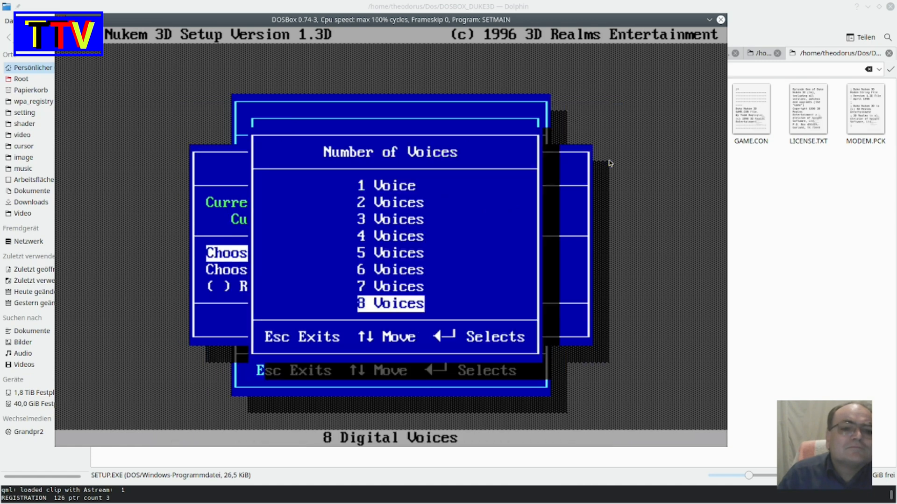
key("Return")
key("Return")
key("Return")
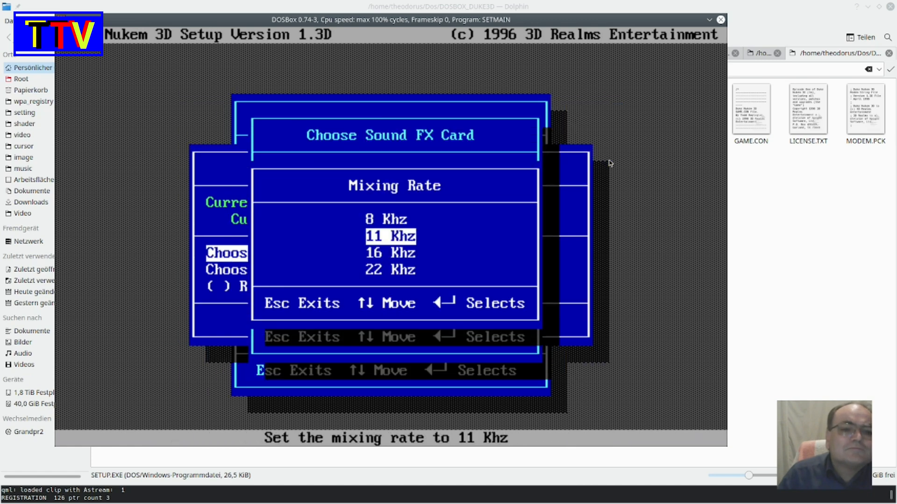
key("Return")
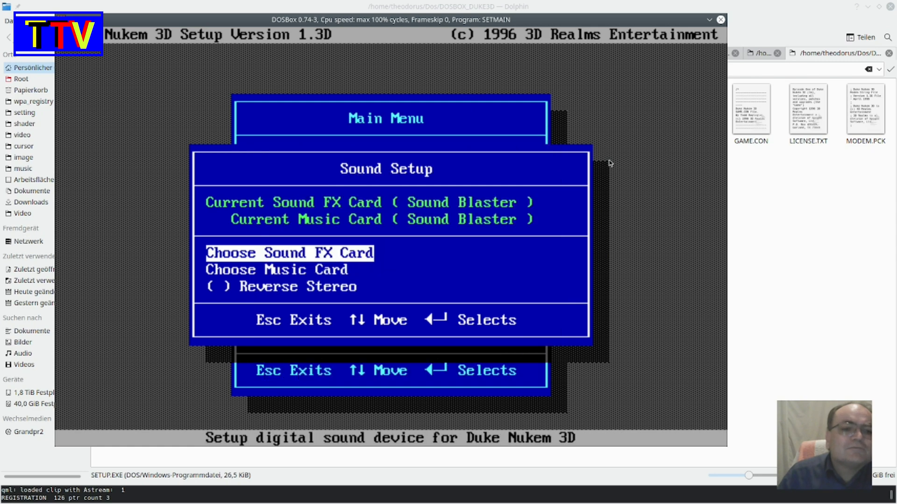
- Choose Sound Blaster as the music card and return to the setup's main menu
key("Down")
key("Return")
key("Return")
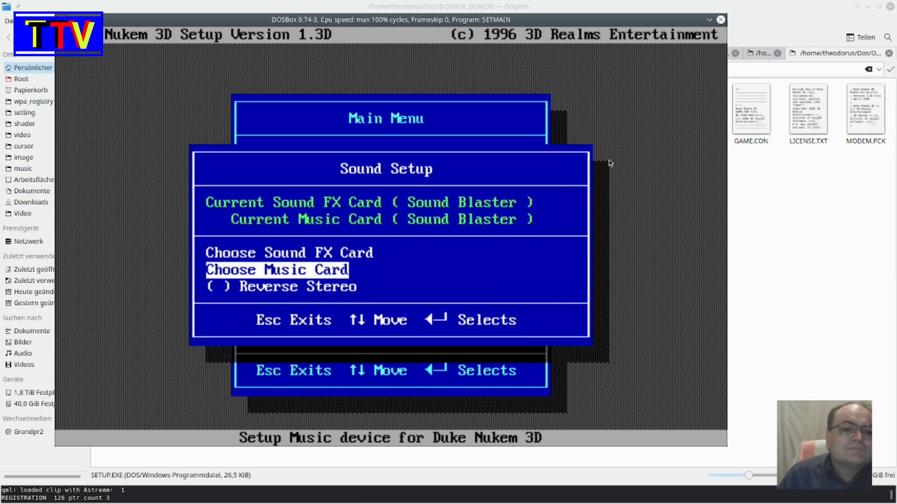
key("Down")
key("Down")
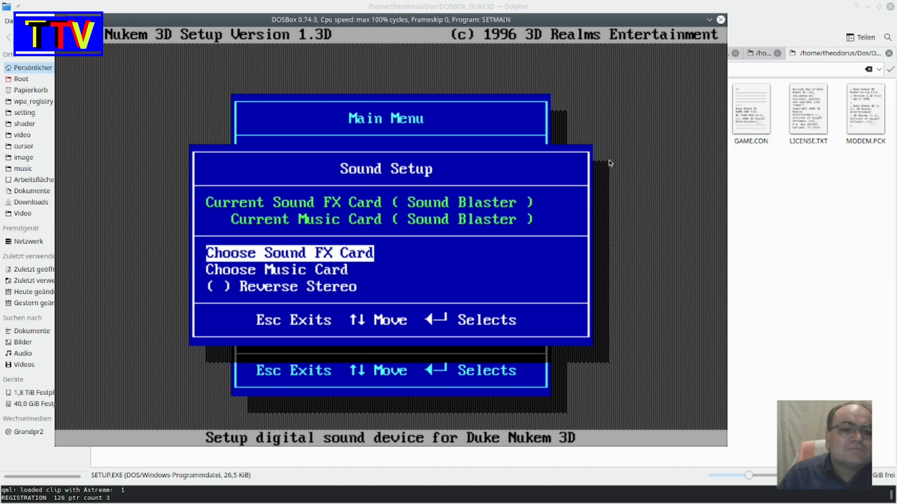
key("Up")
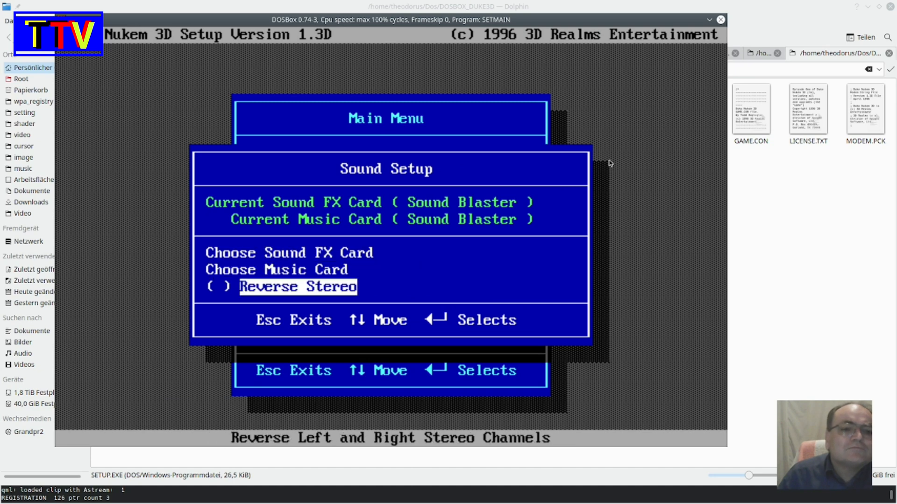
key("Up")
key("Up")
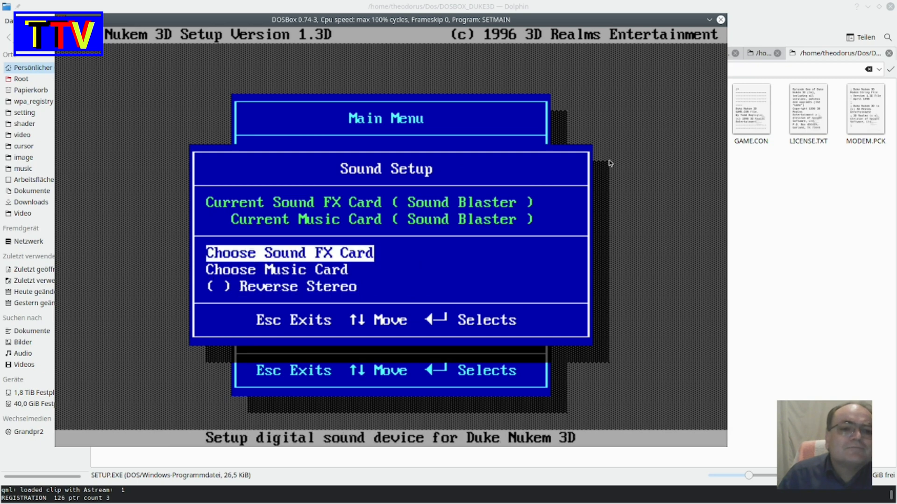
key("Escape")
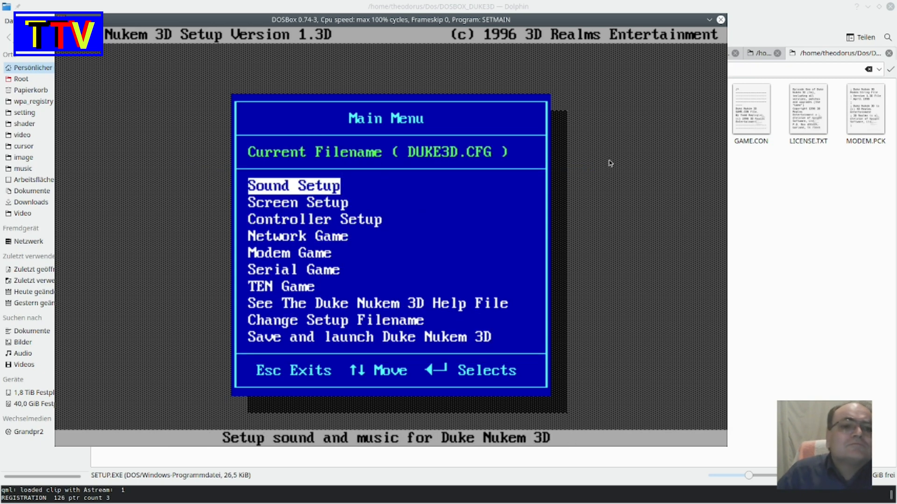
- Save the current setup and launch Duke Nukem 3D
key("Down")
key("Down")
key("Down")
key("Down")
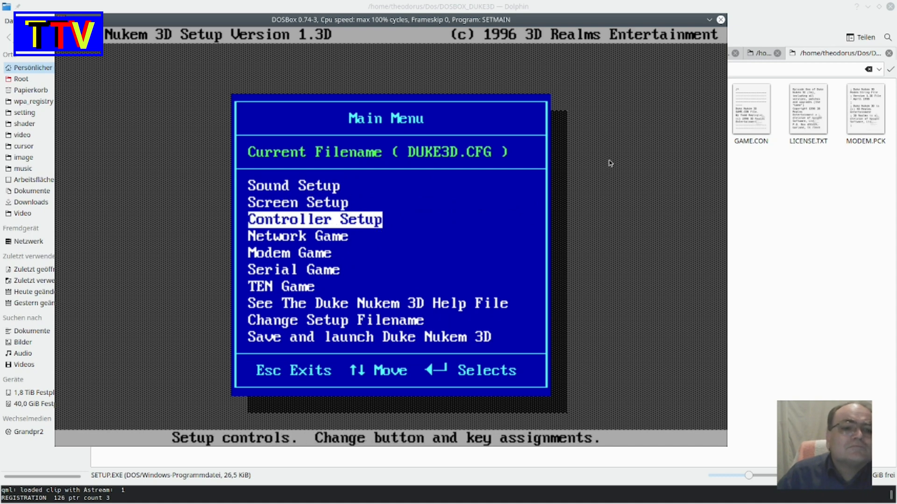
key("Down")
key("Down")
key("Down")
key("Down")
key("Down")
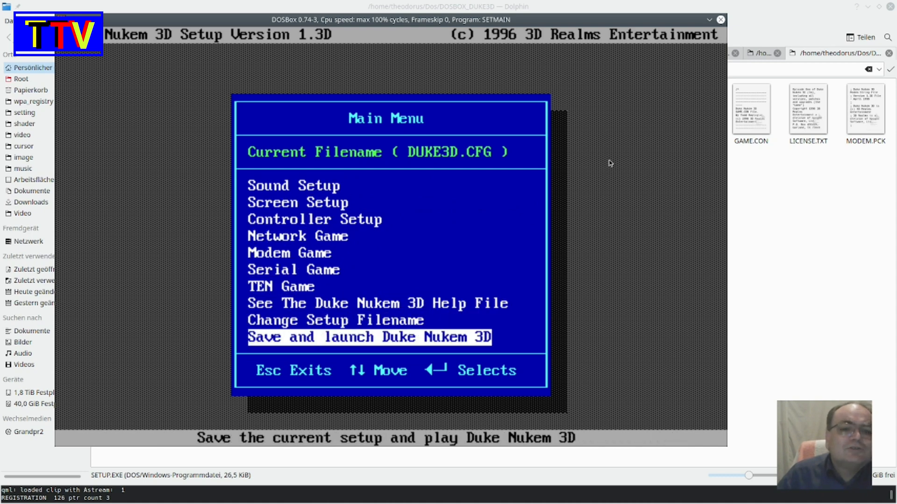
key("Return")
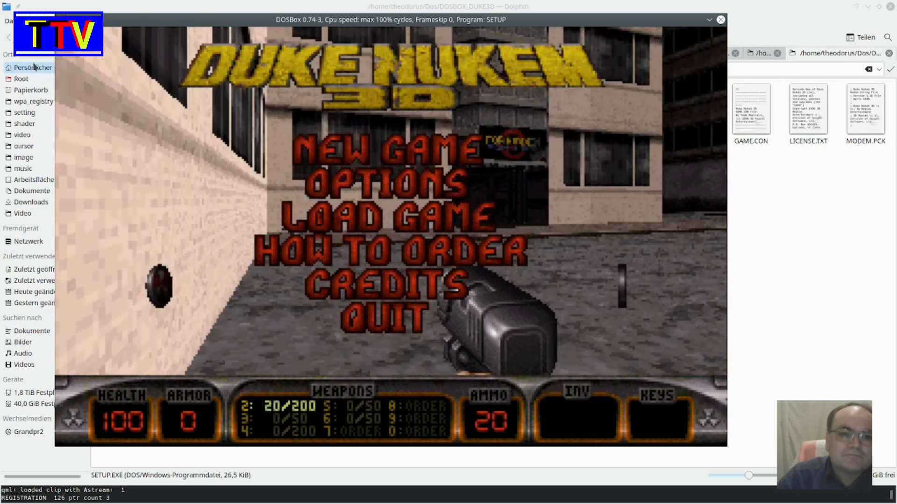
- Quit Duke Nukem 3D, confirm the exit and skip the closing screens to reach the DOS prompt
scroll(35, 67, "right", 1)
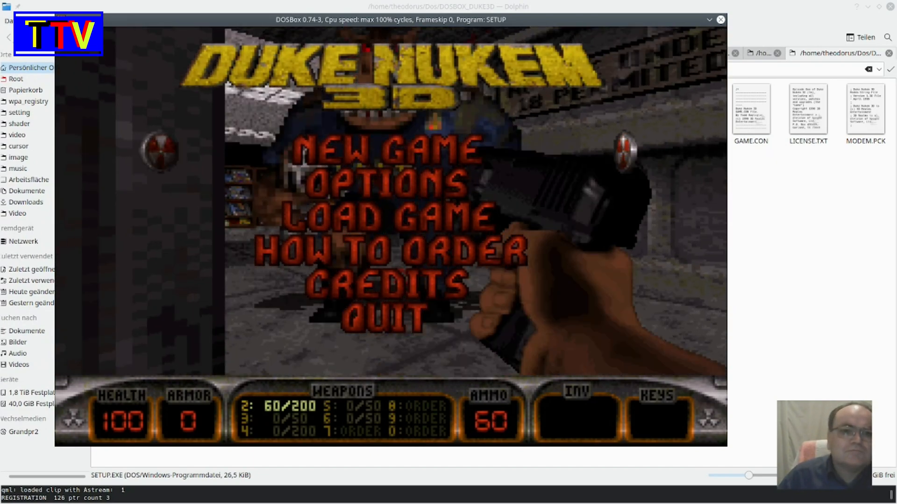
key("Escape")
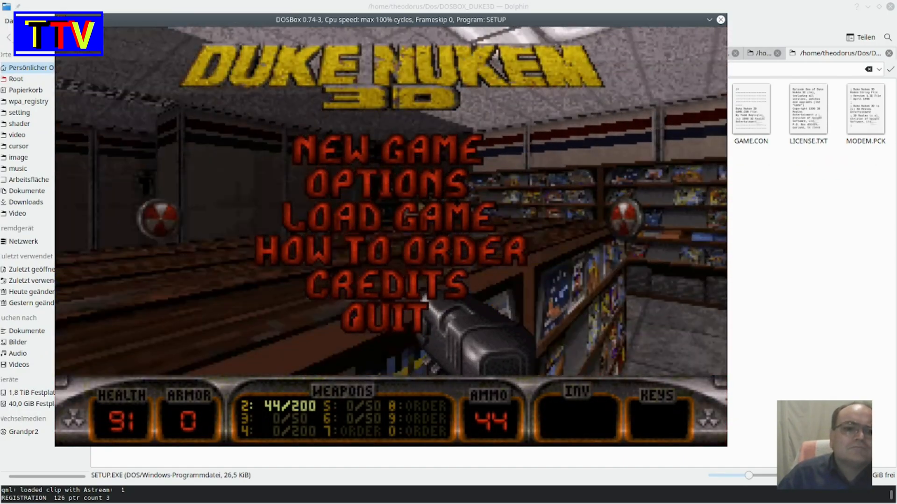
key("Escape")
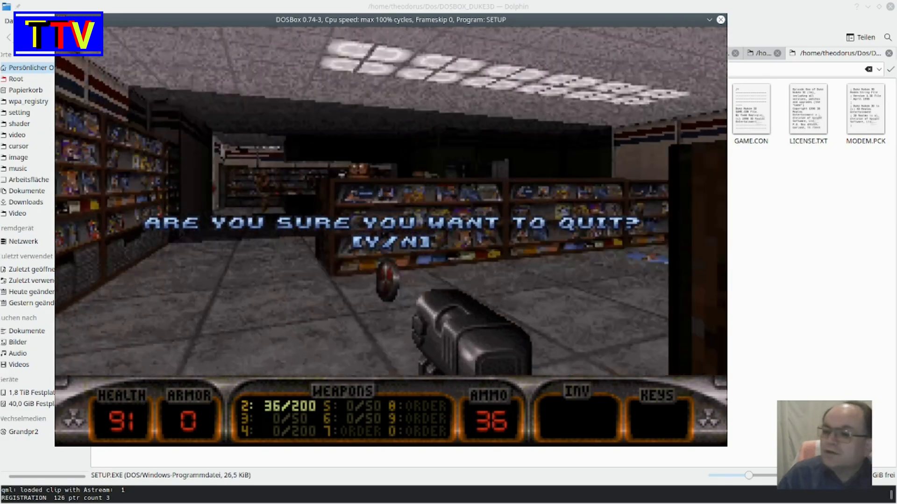
key("y")
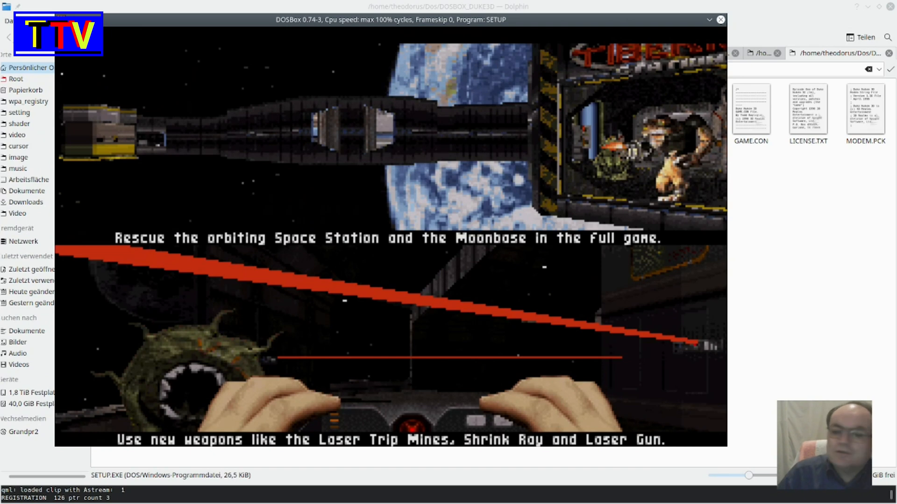
key("Return")
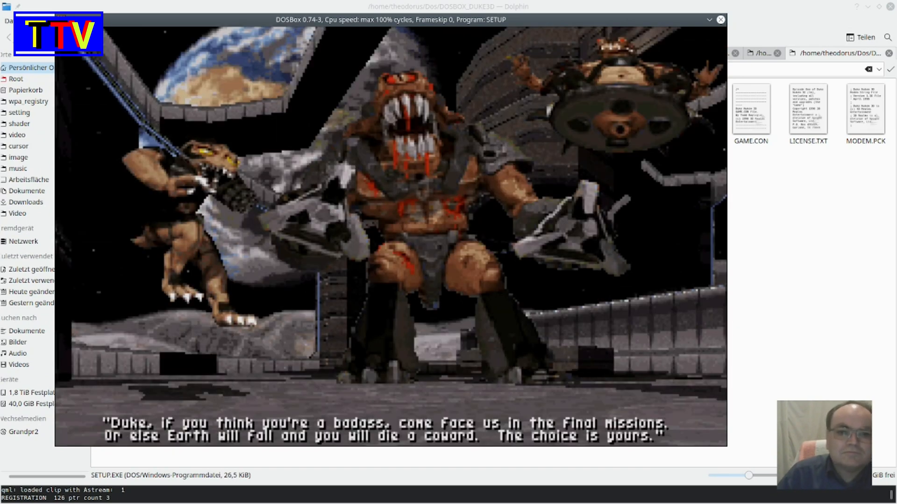
key("Return")
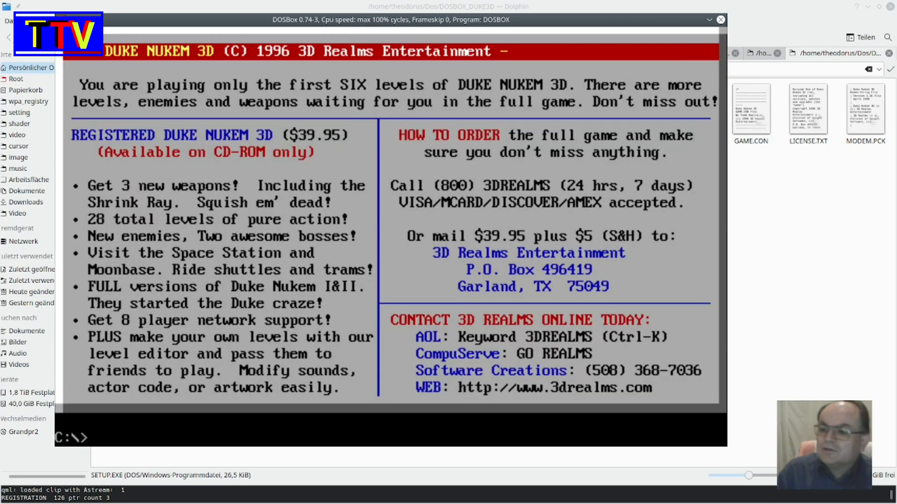
- Close the DOSBox session with the exit command
type("ex")
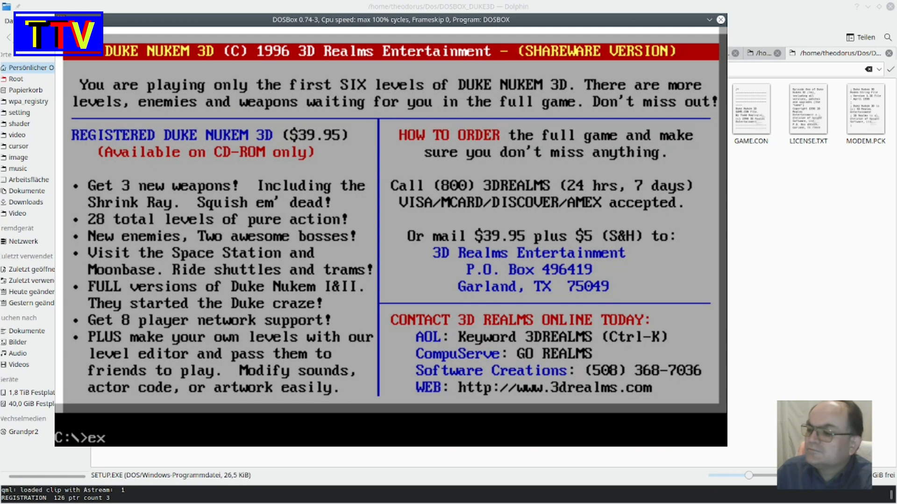
type("it")
key("Return")
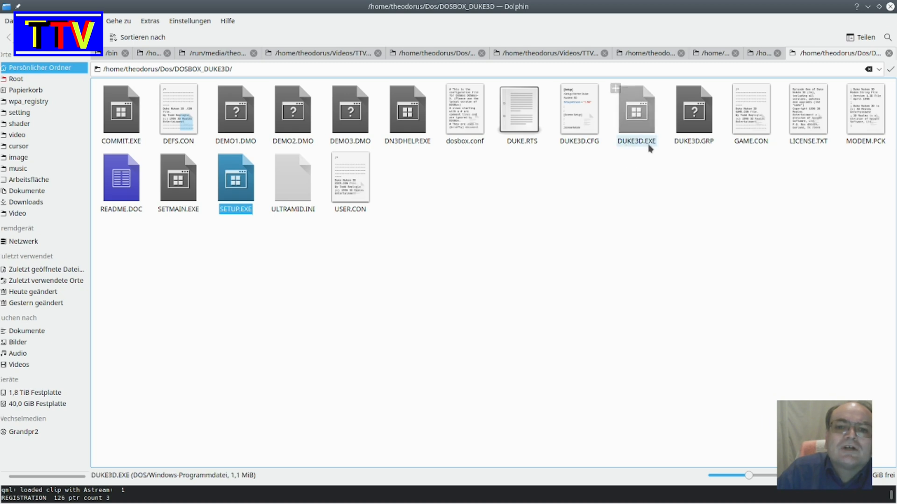
- Create a new text file named DUKE3D.BAT in the DOSBOX_DUKE3D folder
right_click(481, 188)
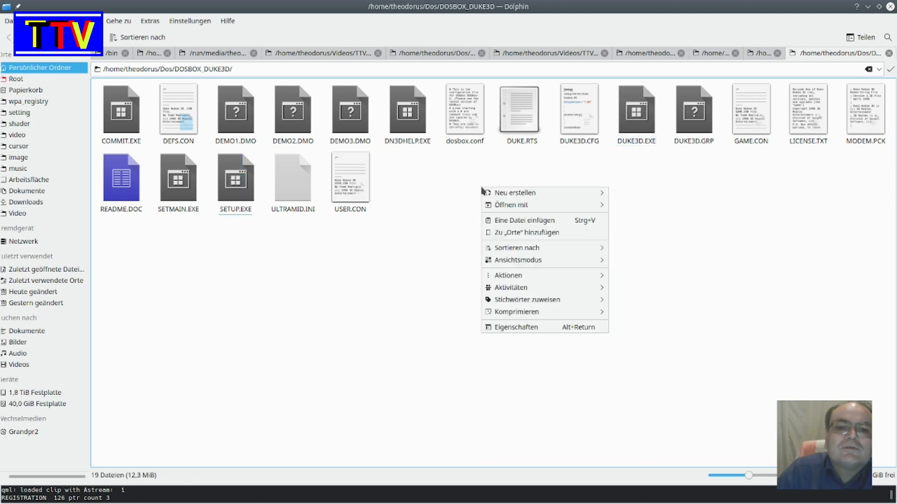
mouse_move(552, 196)
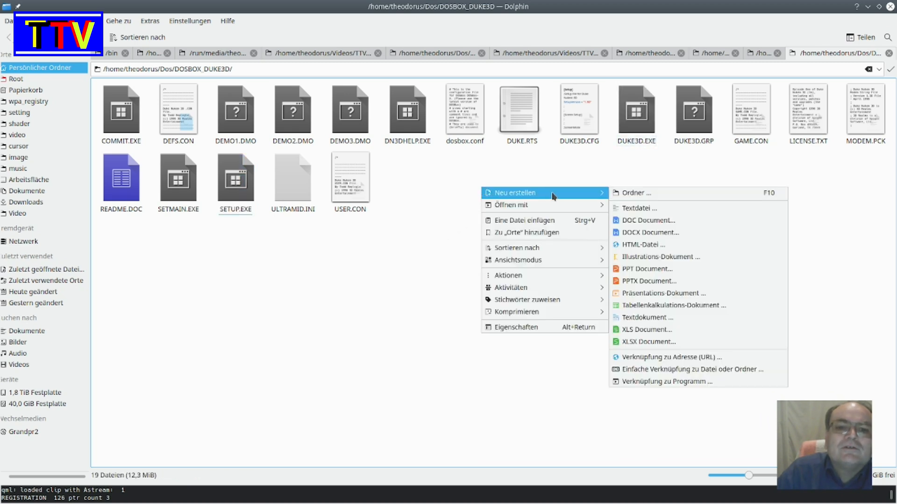
left_click(653, 208)
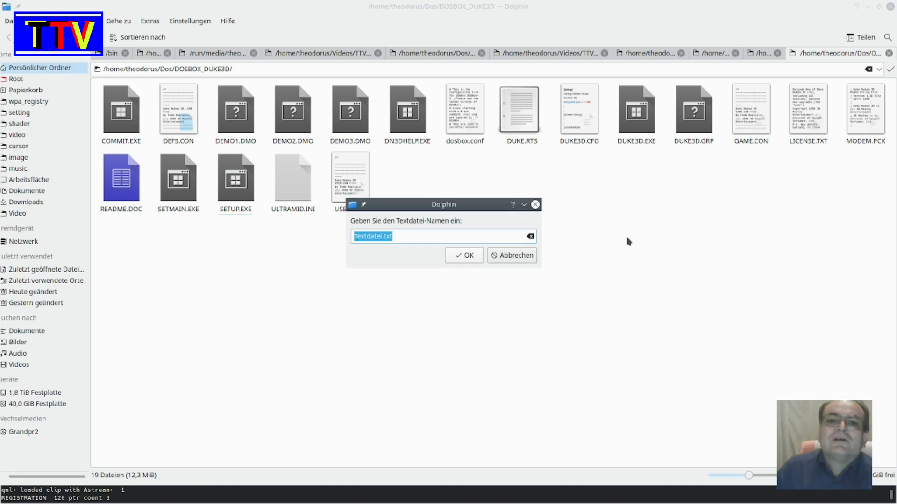
type("DU")
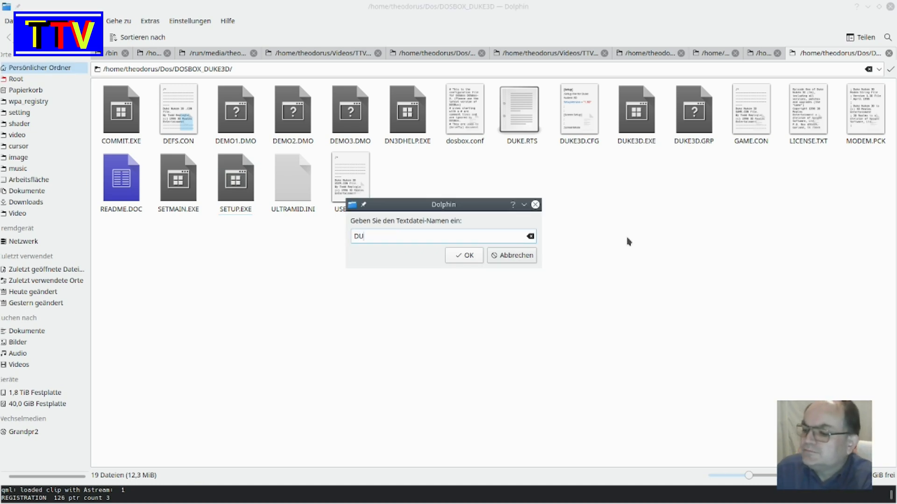
key("Menu")
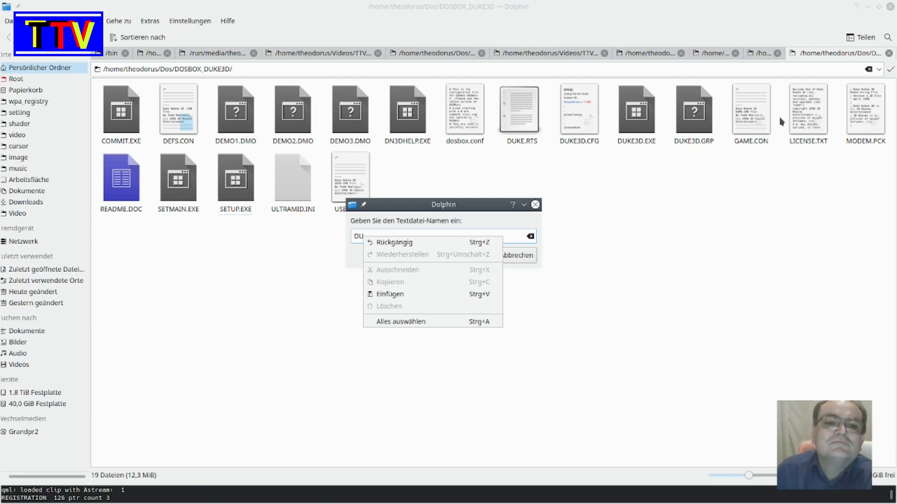
left_click(438, 204)
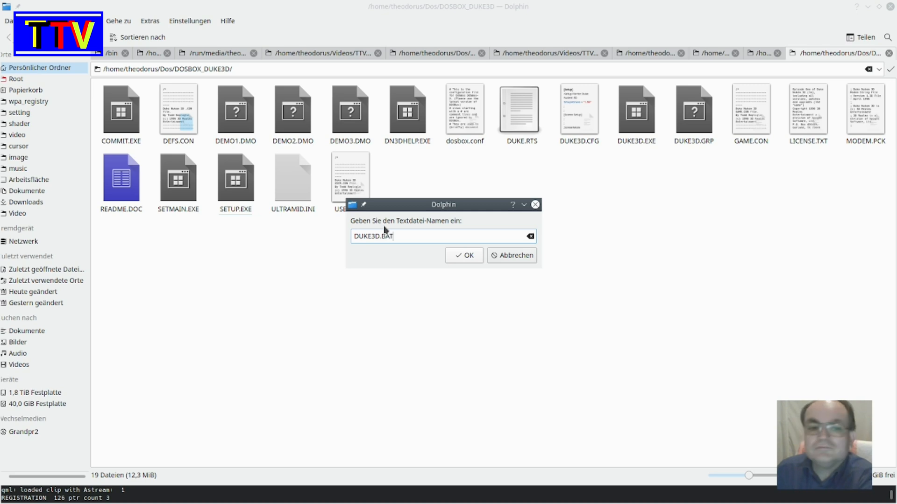
key("Return")
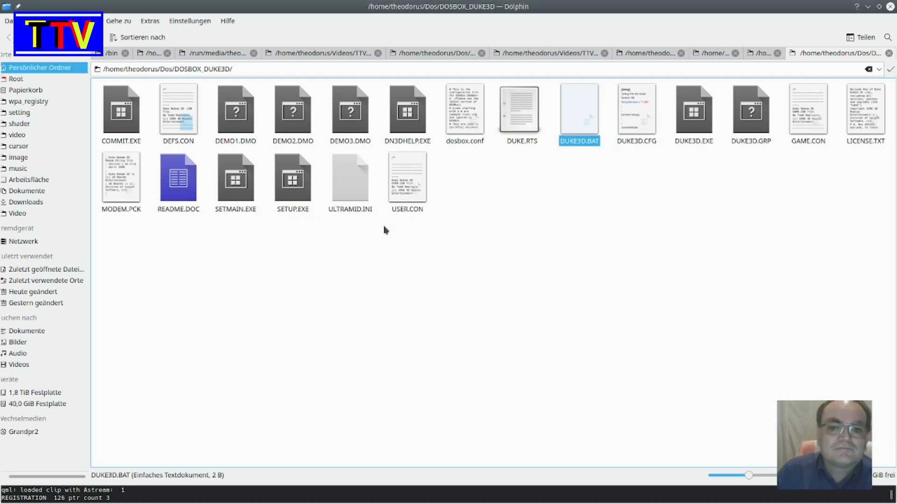
- Open DUKE3D.BAT for editing and write the commands DUKE3D and exit on separate lines
double_click(584, 125)
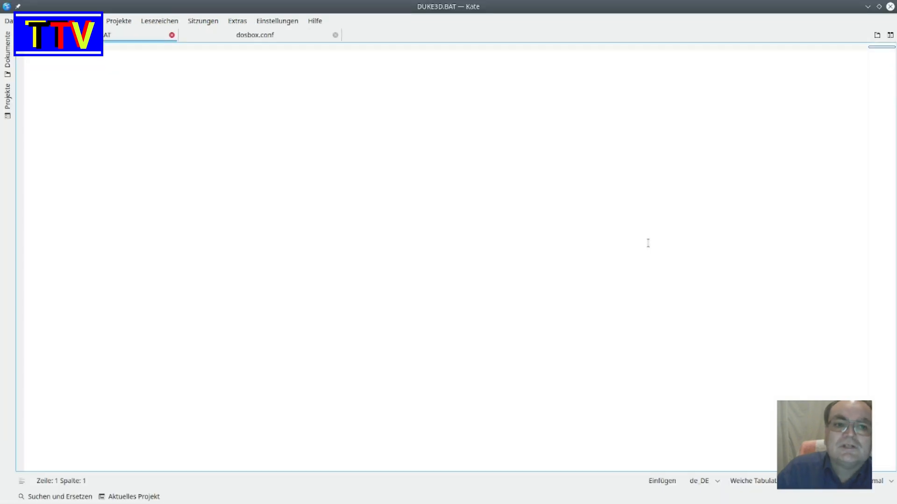
left_click_drag(650, 4, 742, 184)
left_click(564, 223)
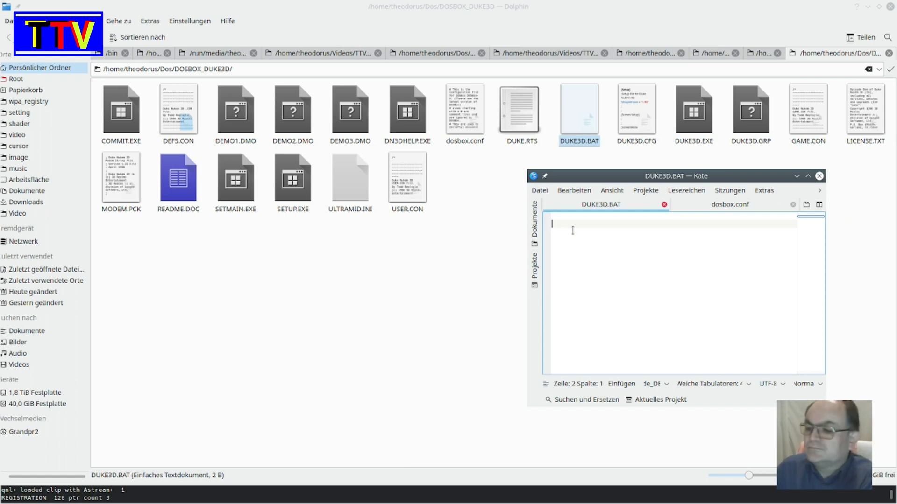
type("DUKE3D")
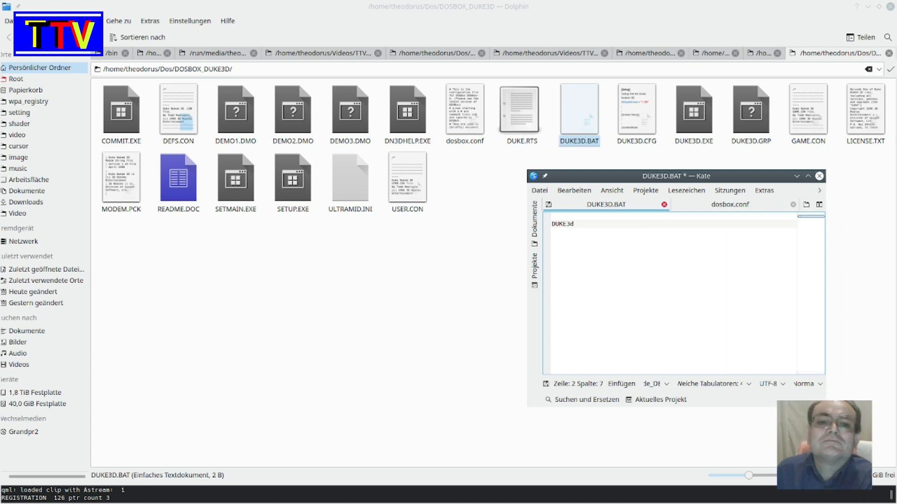
key("Return")
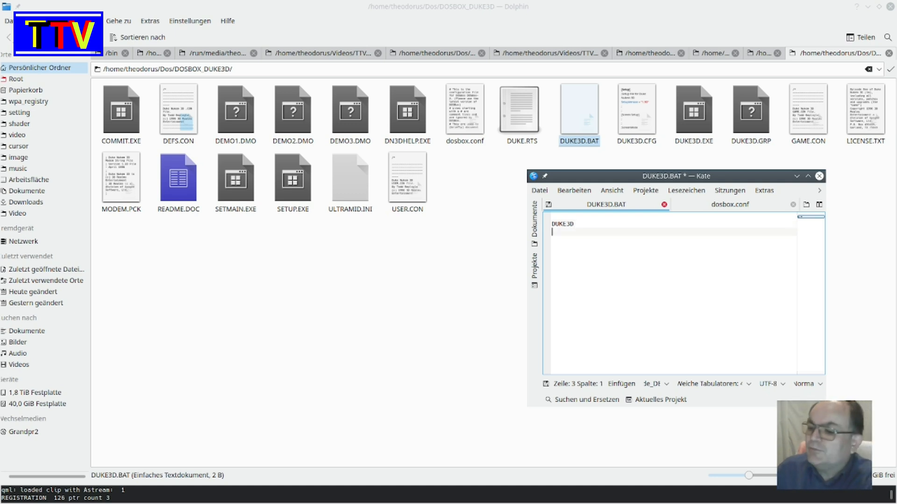
type("rxit")
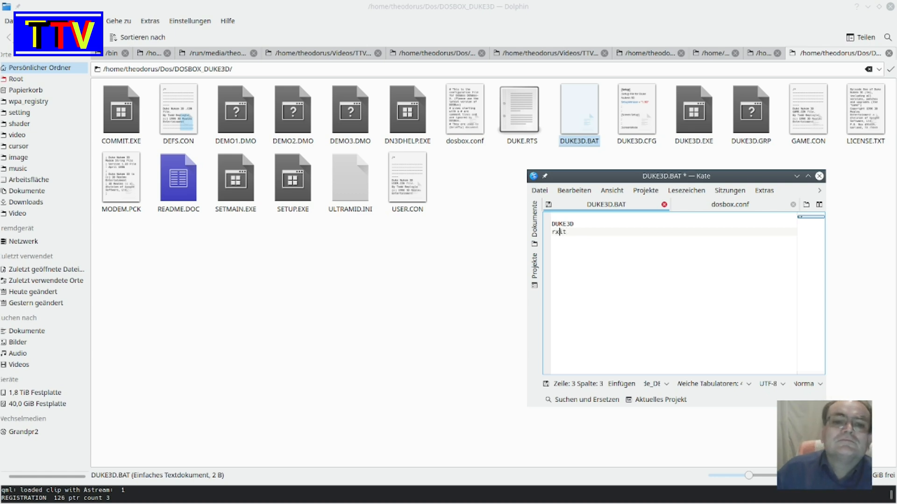
key("BackSpace")
type("e")
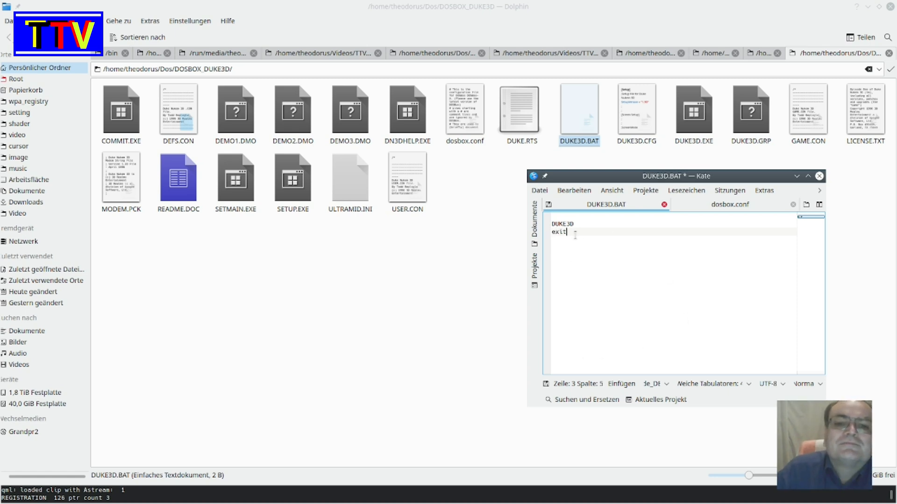
- Save the edited batch file and close the text editor
left_click(539, 190)
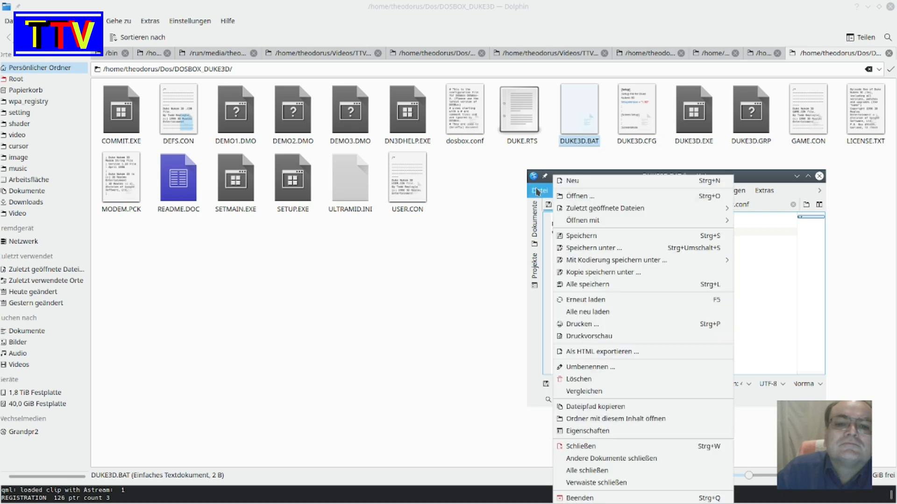
left_click(594, 236)
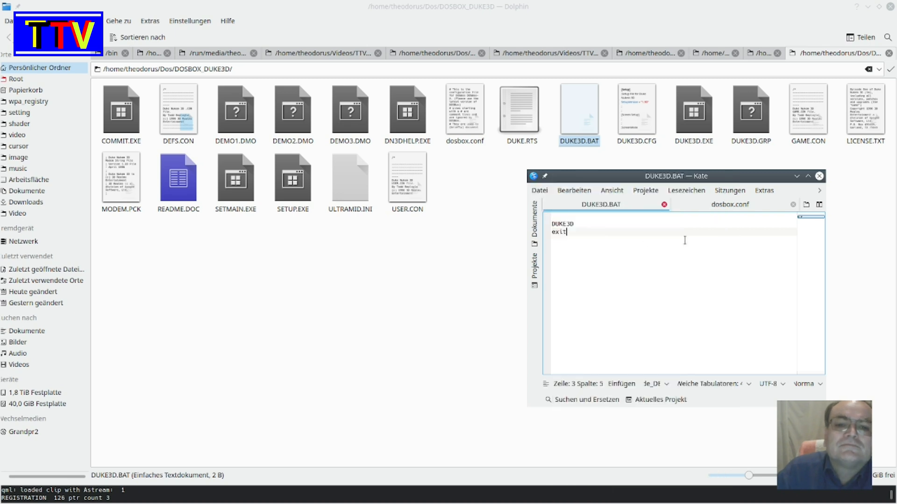
left_click(820, 177)
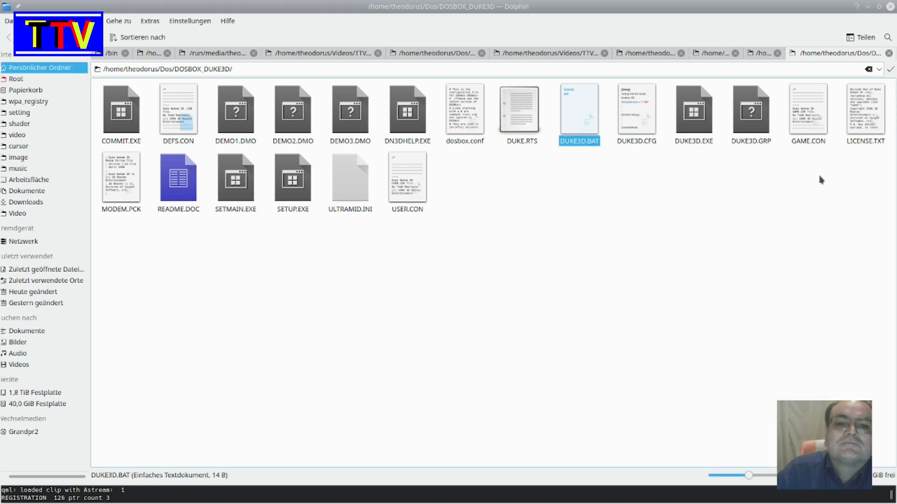
- Open DUKE3D.BAT with DOSBox as the chosen application and move the game window clear of the screen corner
right_click(579, 147)
mouse_move(611, 160)
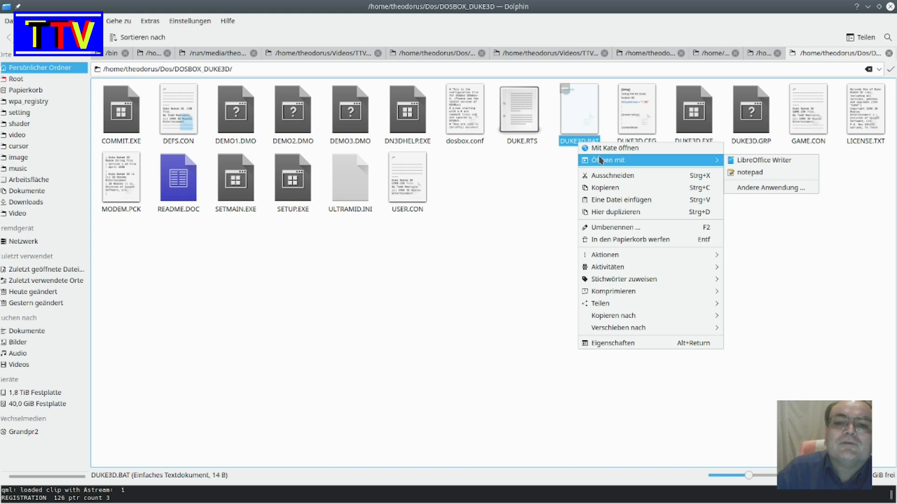
left_click(776, 189)
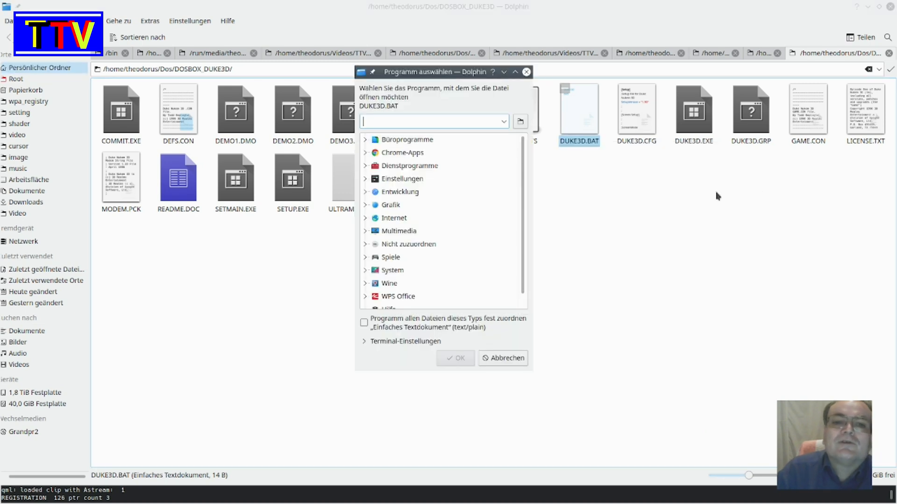
type("dos")
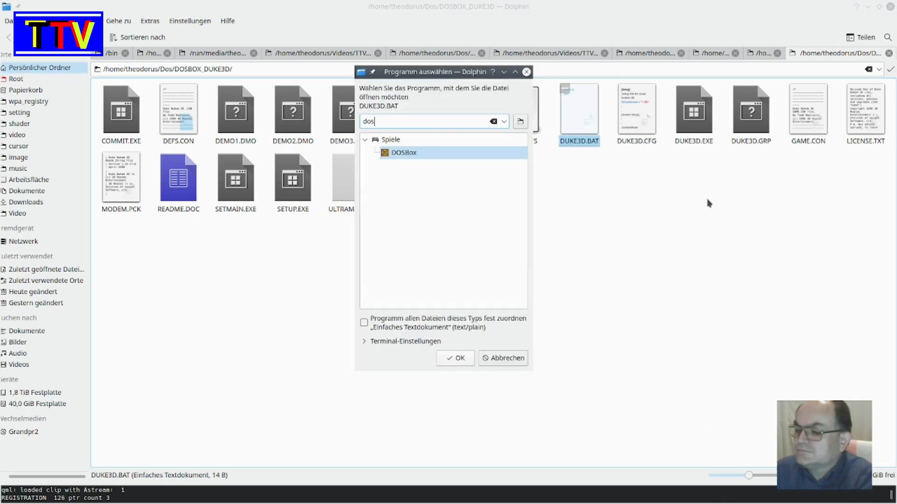
type("b")
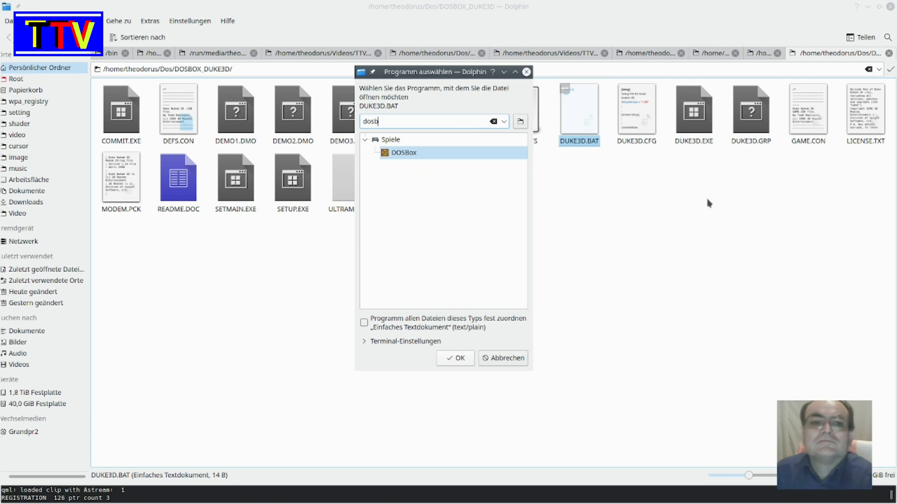
left_click(429, 155)
left_click(454, 359)
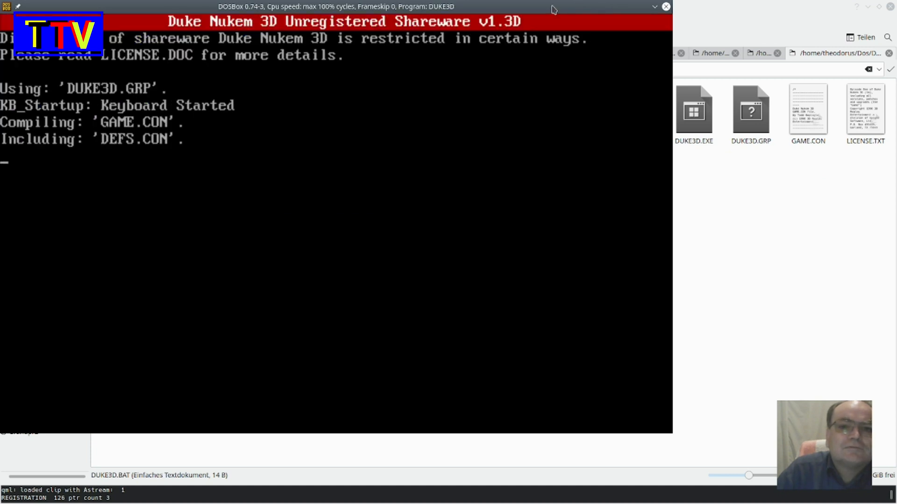
left_click_drag(551, 6, 605, 13)
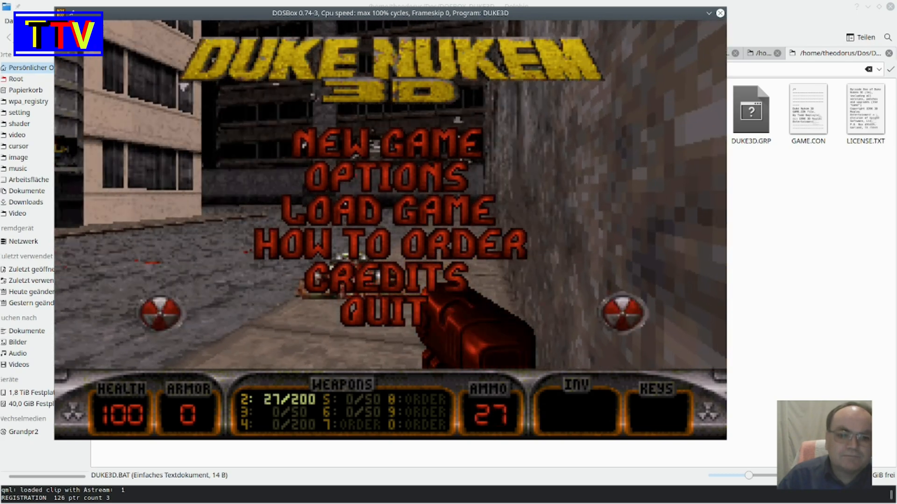
- Quit Duke Nukem 3D, confirm the exit and skip the closing screens so the batch file ends the session
key("Escape")
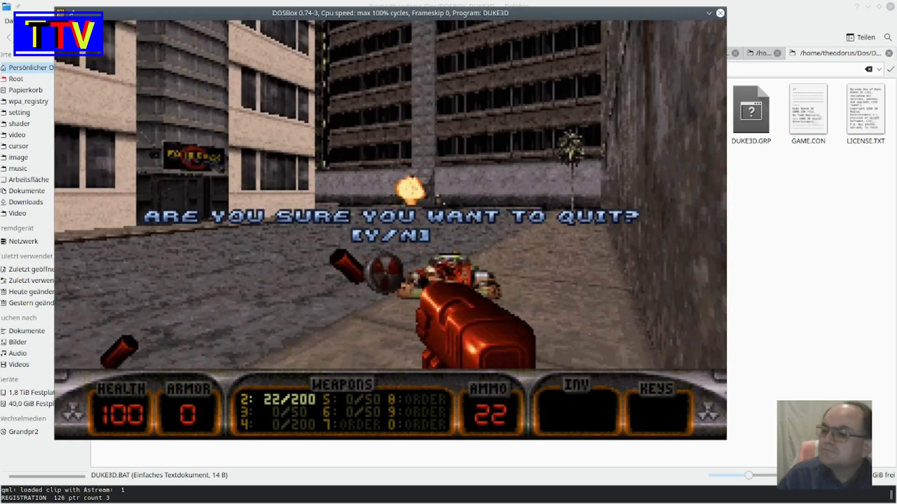
key("y")
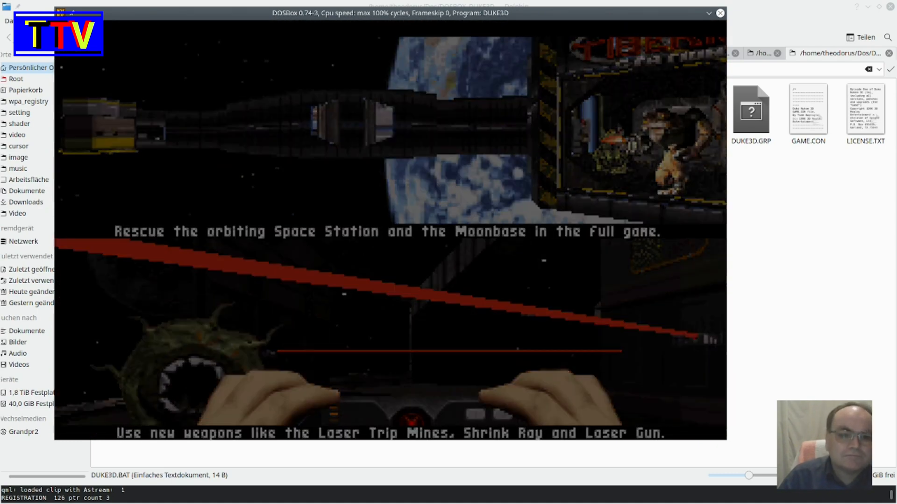
key("Escape")
key("Escape")
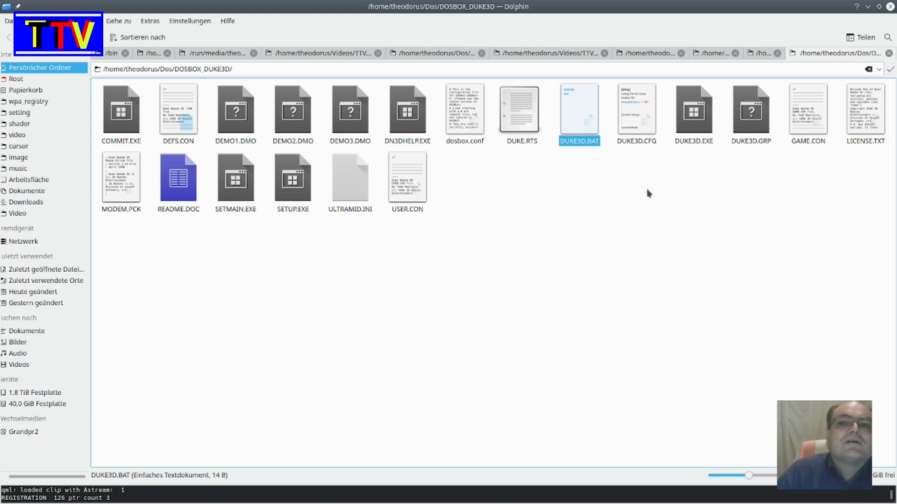
- Minimize the file manager and browser windows and create a new link to a program on the desktop
left_click(868, 7)
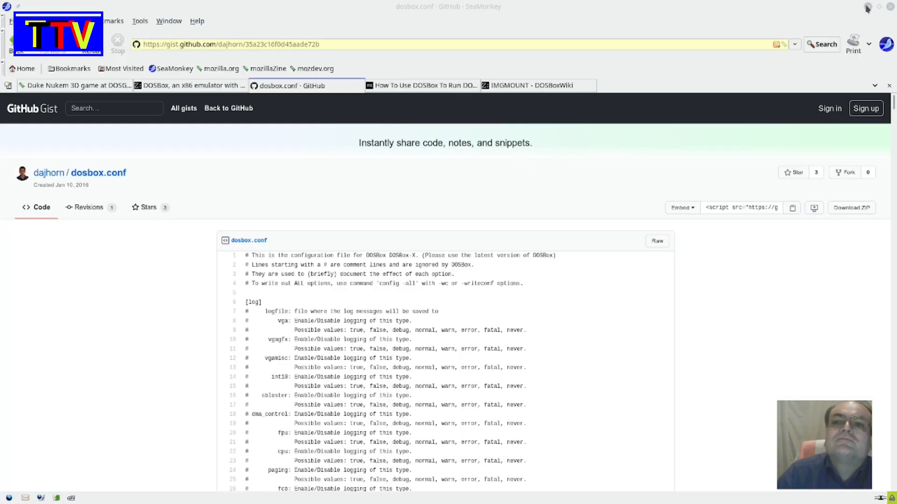
left_click(868, 7)
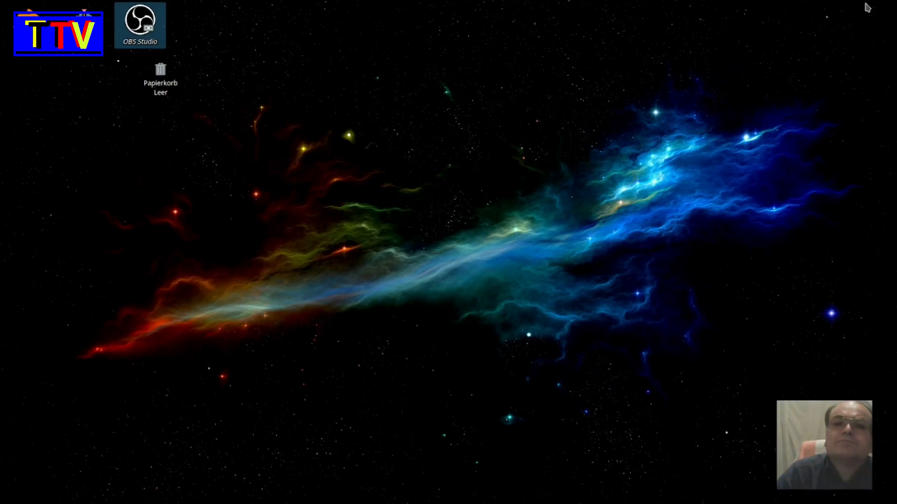
right_click(478, 186)
mouse_move(539, 194)
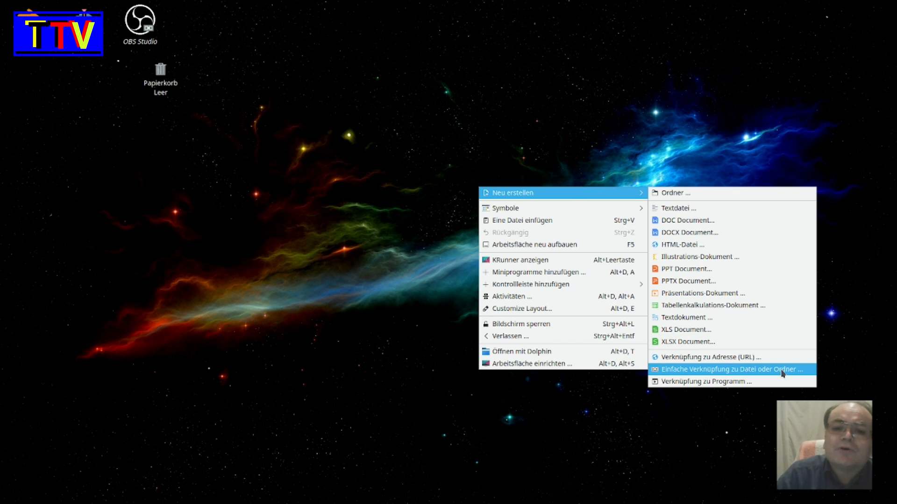
left_click(725, 382)
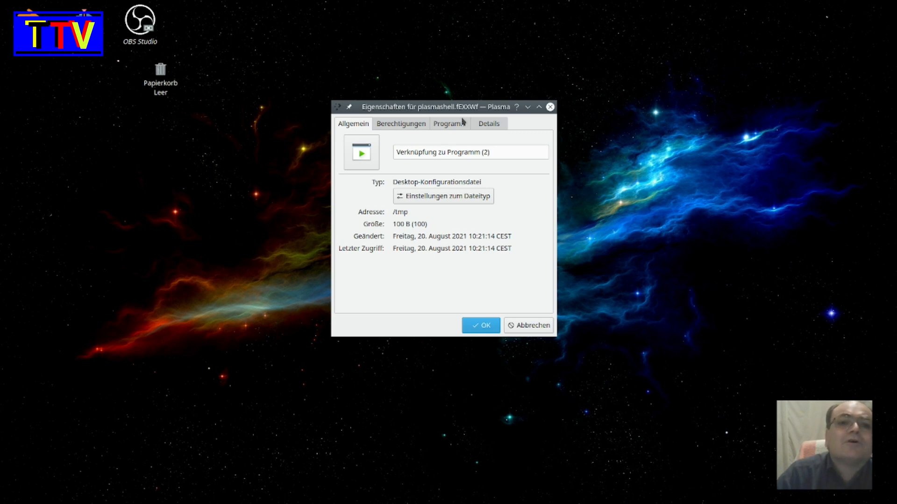
- Set the program name of the new desktop link to Duke 3D
left_click(458, 125)
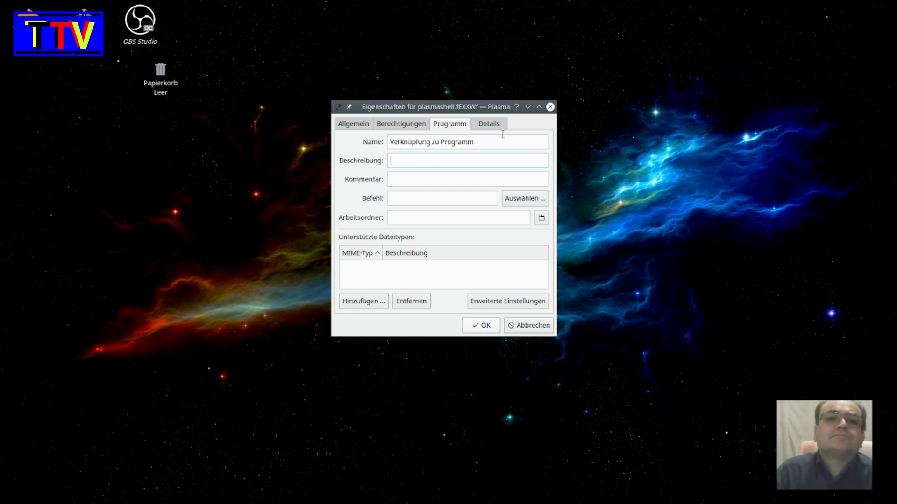
left_click_drag(481, 143, 346, 140)
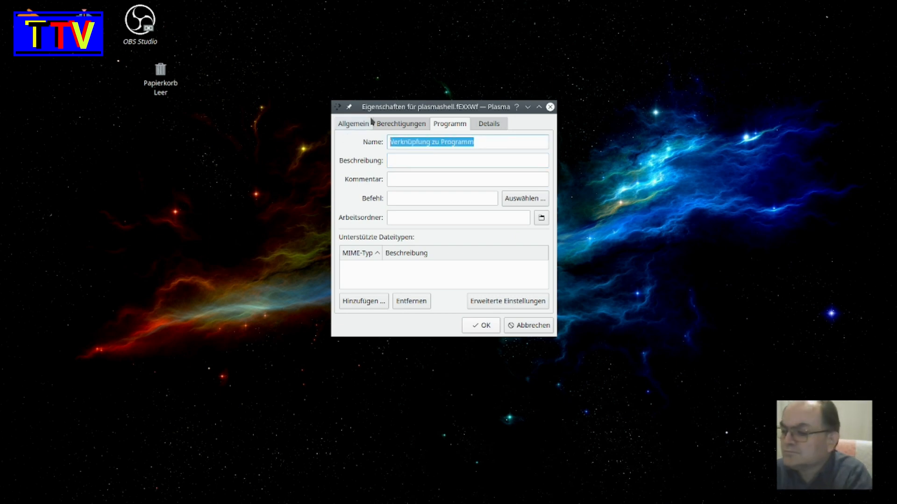
type("D")
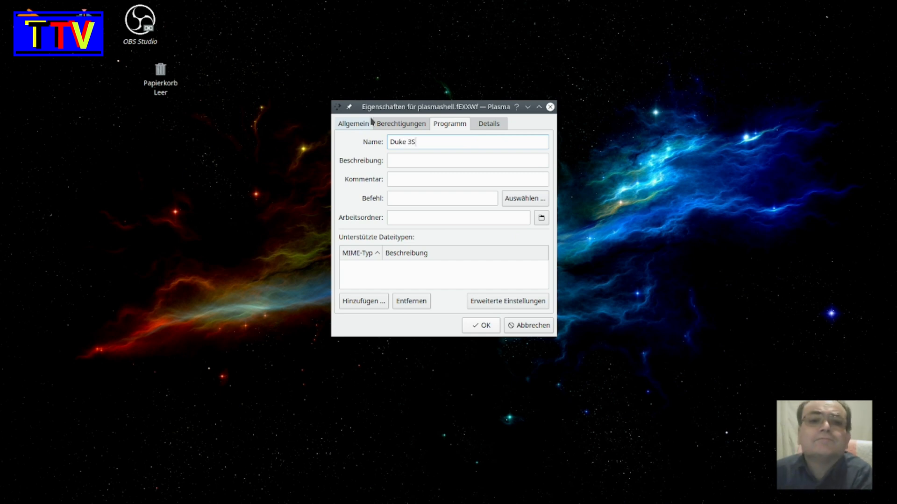
type("uke 3S")
key("BackSpace")
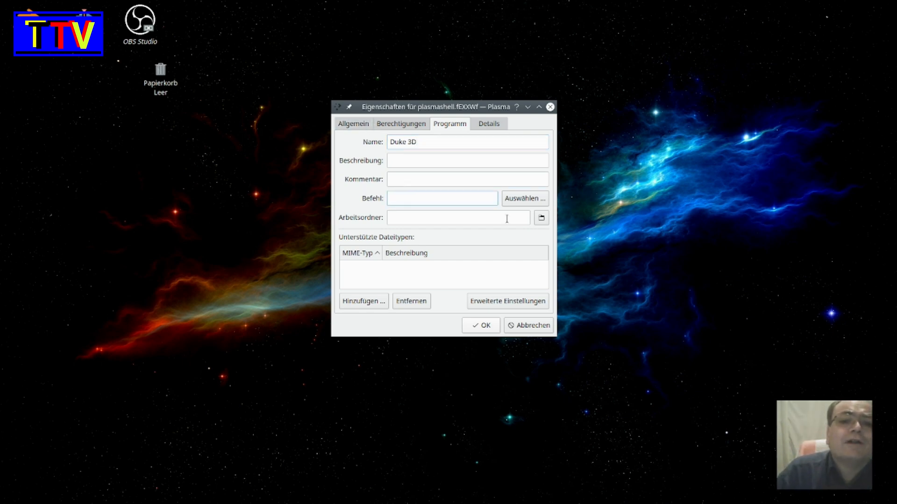
- Set the link's working folder to DOSBOX_DUKE3D inside the Dos folder of the home directory
left_click(448, 223)
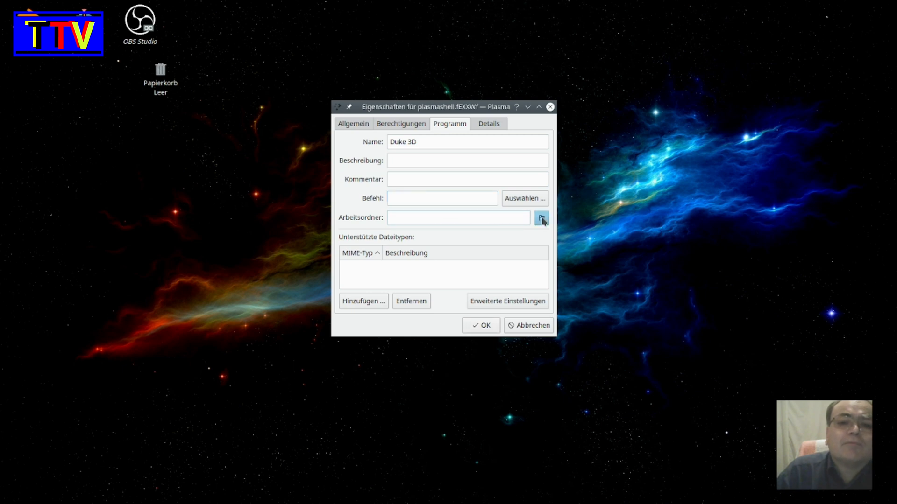
left_click(541, 218)
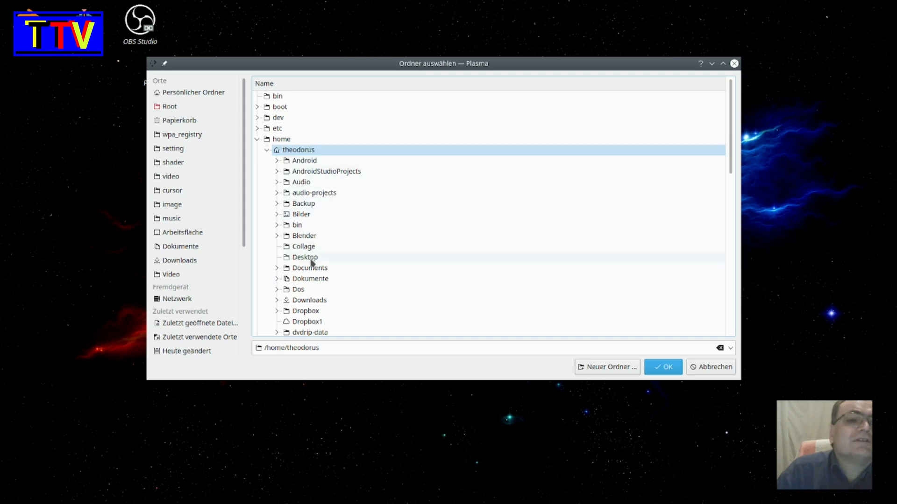
left_click(308, 289)
left_click(307, 289)
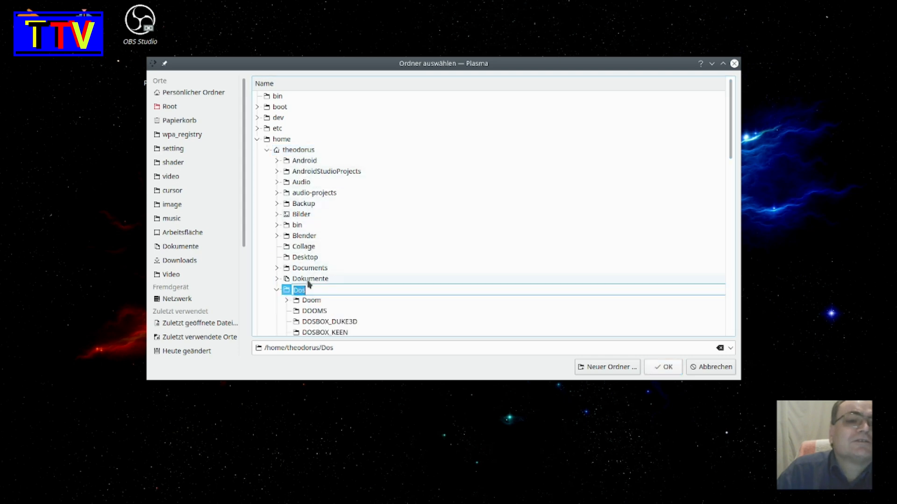
scroll(369, 279, "down", 3)
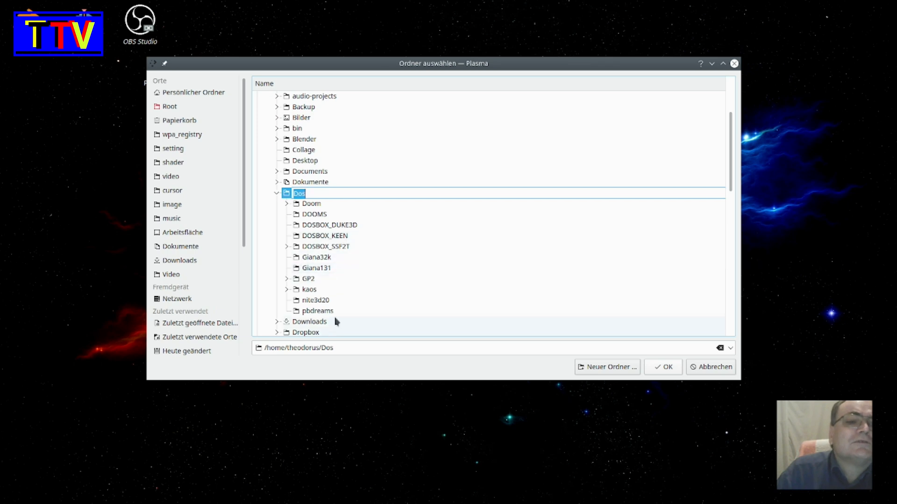
left_click(351, 224)
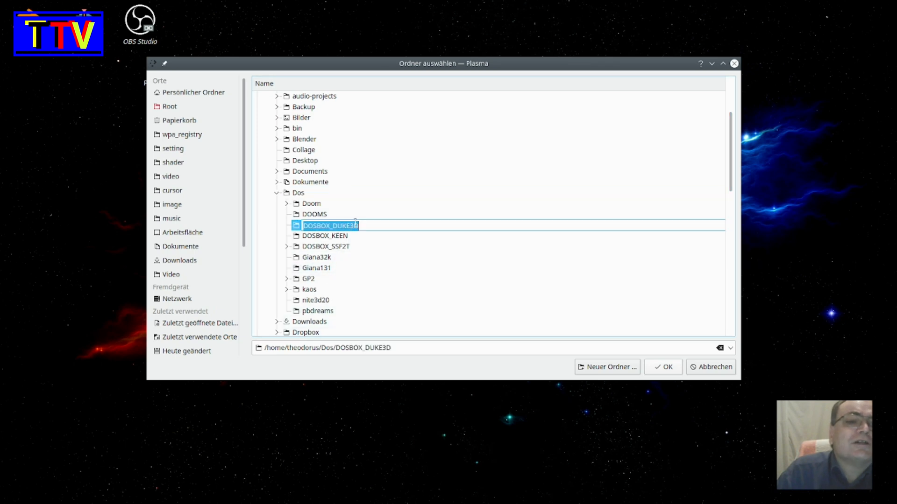
left_click(298, 228)
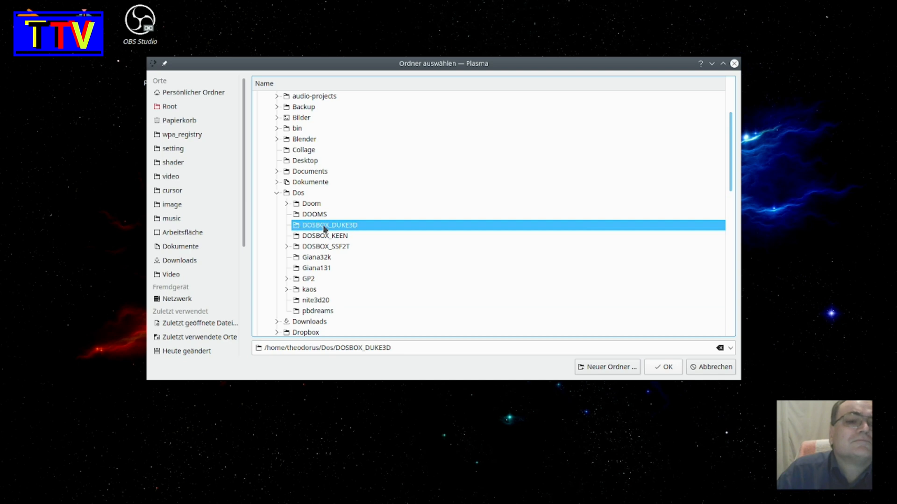
left_click(665, 368)
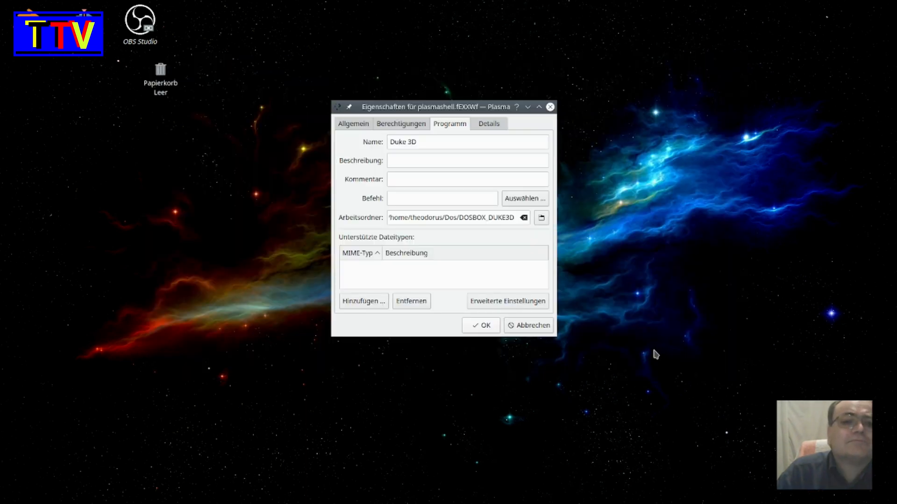
- Choose DUKE3D.BAT from the DOSBOX_DUKE3D folder inside Dos as the desktop link's command
left_click(522, 201)
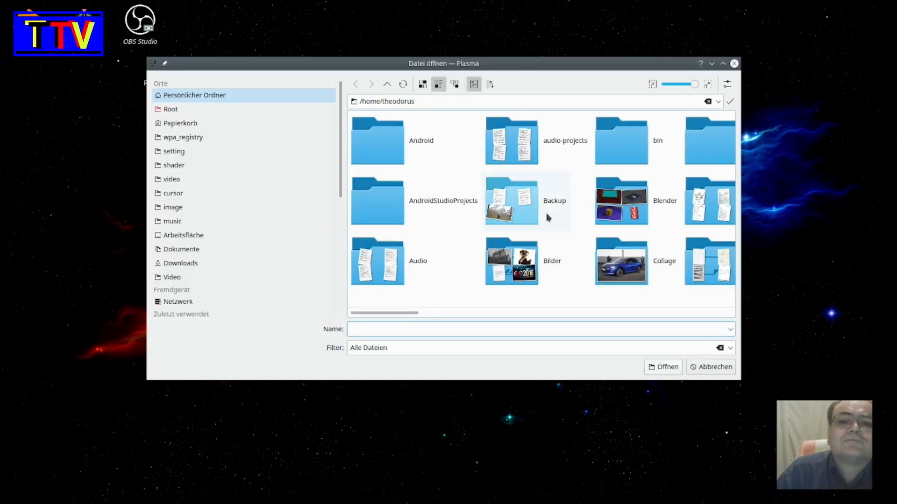
scroll(548, 217, "down", 4)
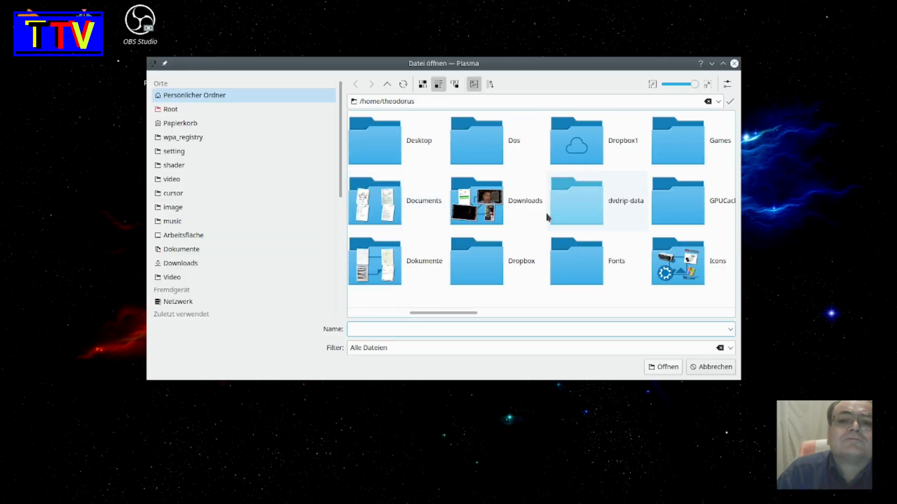
left_click(497, 151)
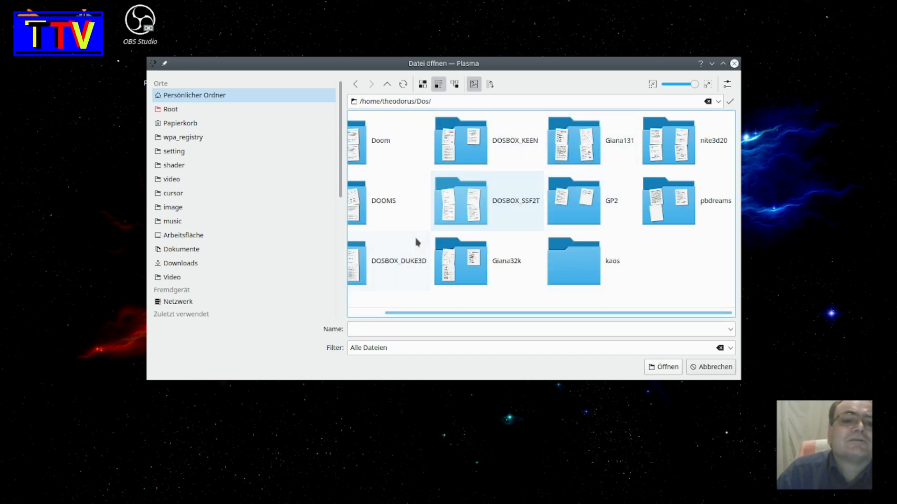
left_click(411, 267)
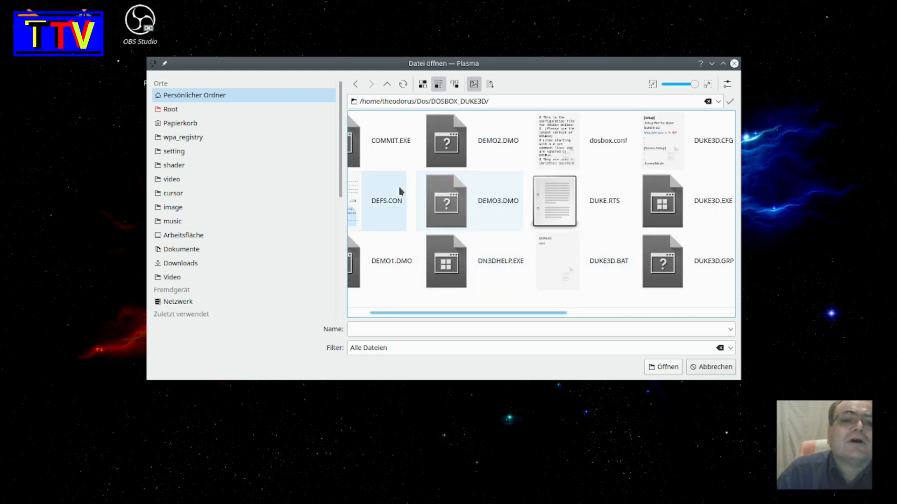
scroll(581, 218, "down", 3)
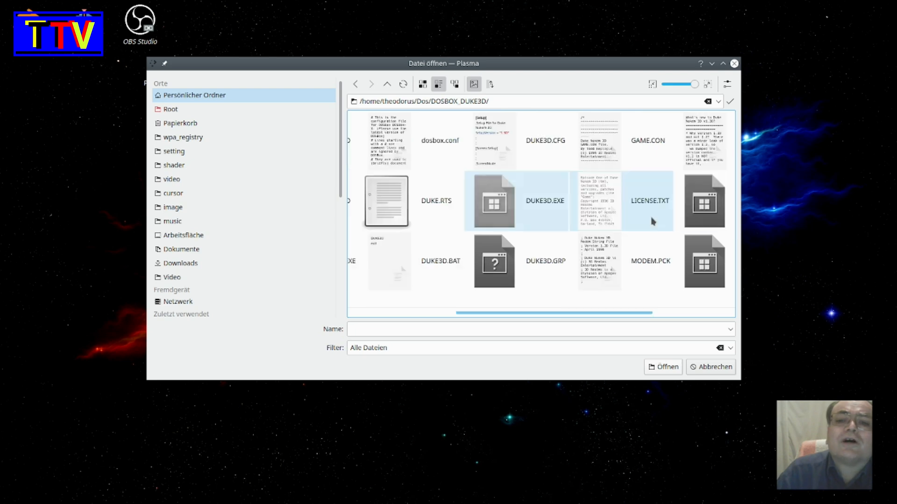
left_click(437, 266)
double_click(436, 266)
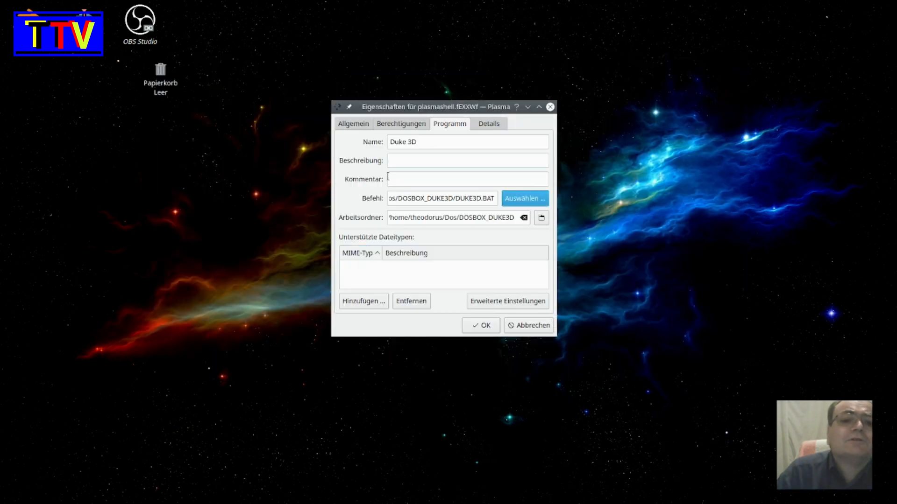
- Prefix the link's command path with dosbox followed by a space so the batch file runs in DOSBox
left_click(390, 199)
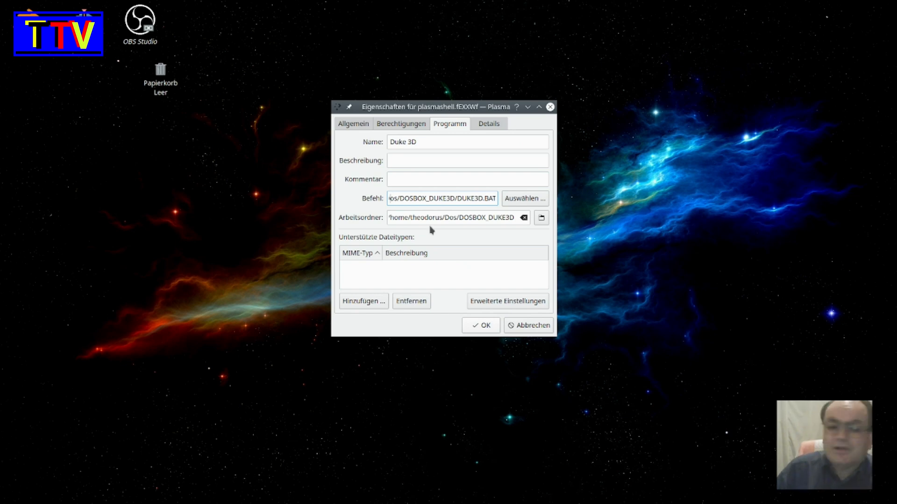
key("Left")
key("Left")
key("Left")
key("Left")
key("Left")
key("Left")
key("Left")
key("Left")
key("Left")
key("Left")
key("Left")
key("Left")
key("Left")
key("Left")
key("Left")
key("Left")
key("Left")
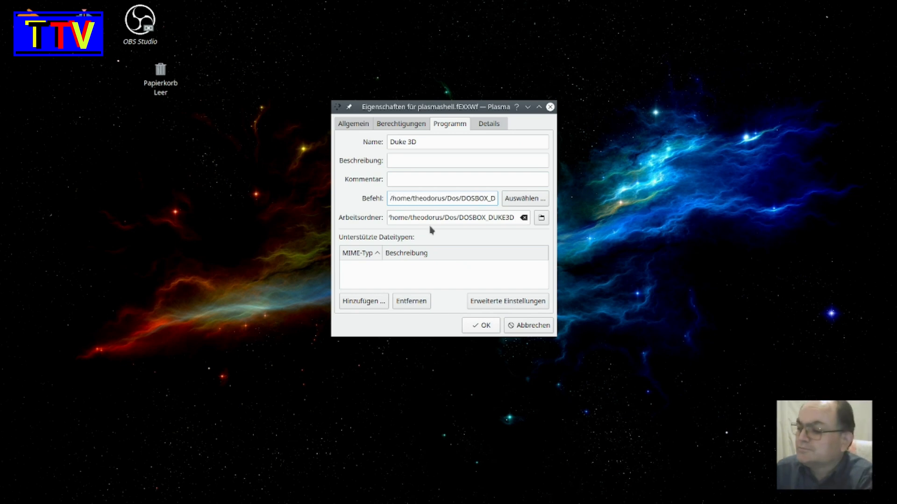
type("soabo")
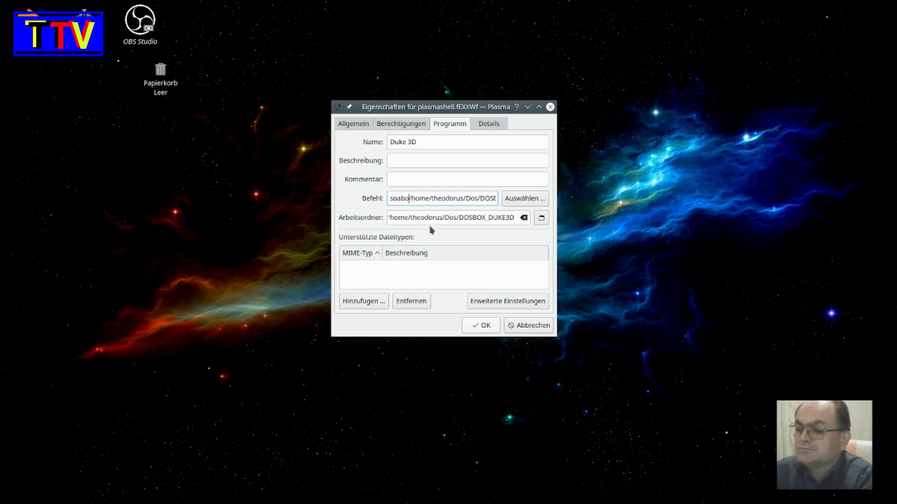
type("x")
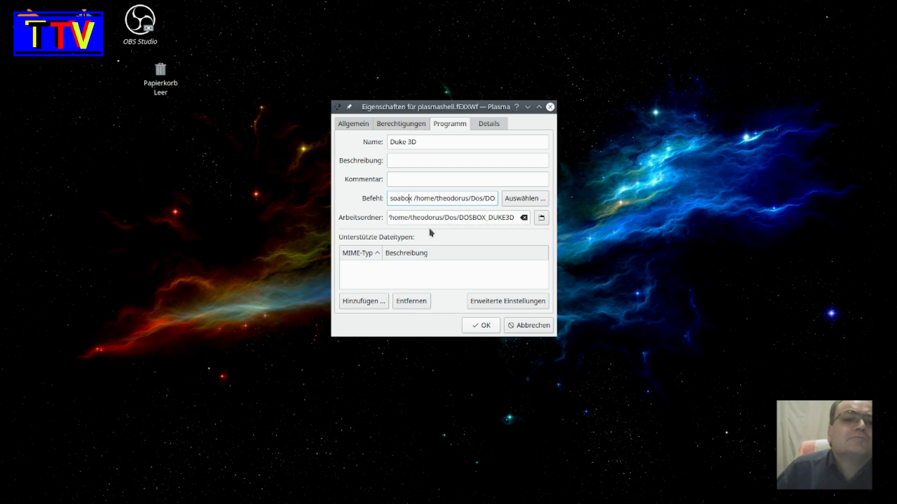
key("BackSpace")
key("BackSpace")
key("BackSpace")
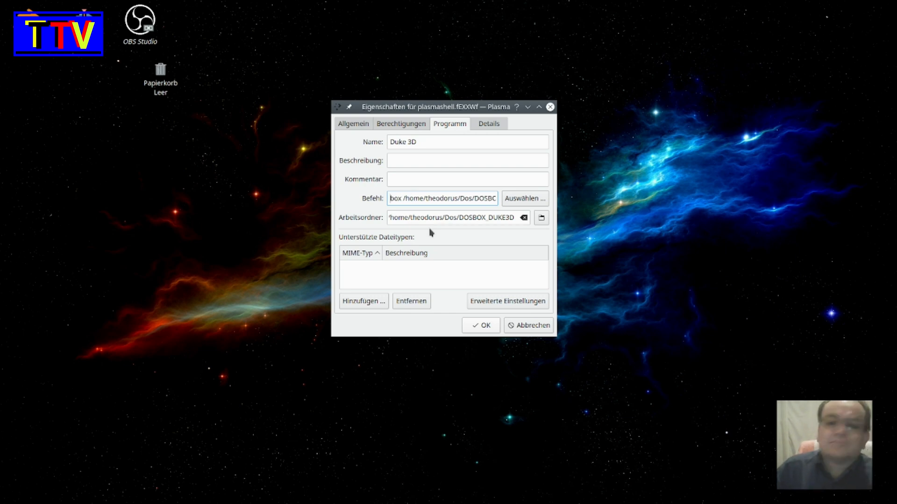
type("dos")
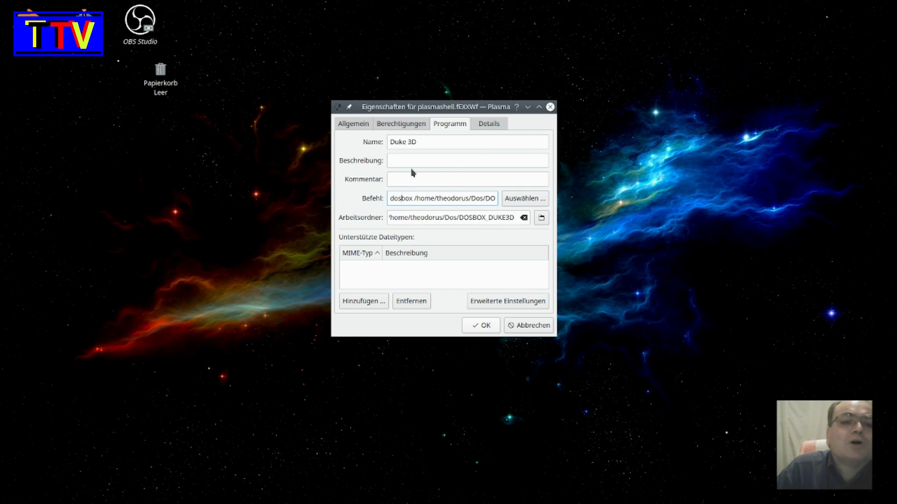
- Assign the distributor icon from the Programme system symbols to the link and save its properties
left_click(349, 124)
left_click(364, 155)
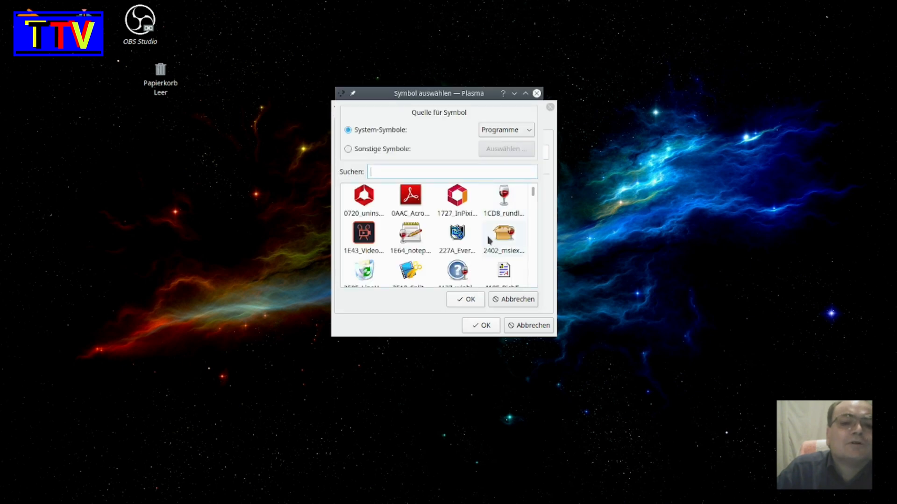
scroll(482, 239, "down", 8)
scroll(481, 239, "up", 3)
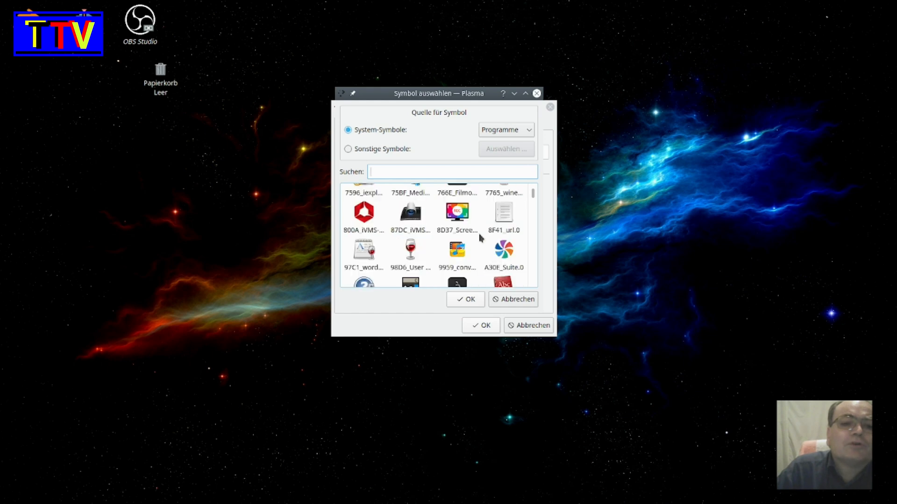
scroll(481, 239, "down", 6)
scroll(482, 238, "down", 20)
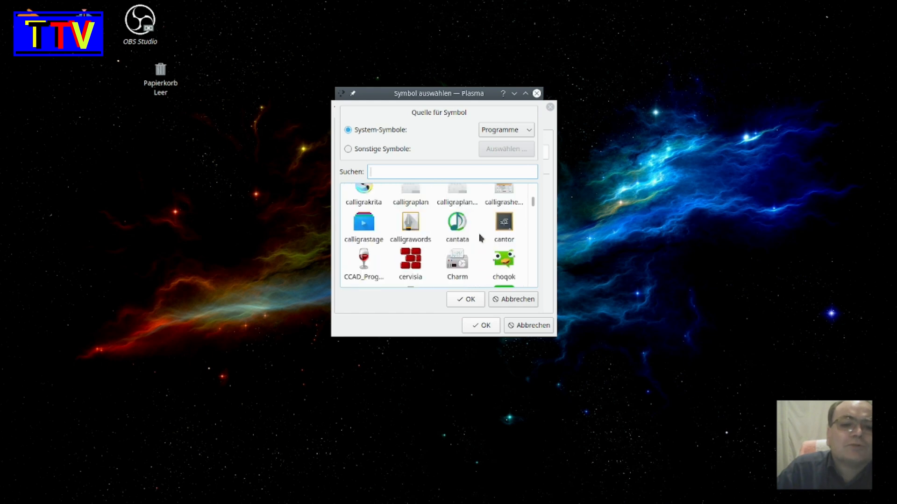
scroll(477, 231, "down", 3)
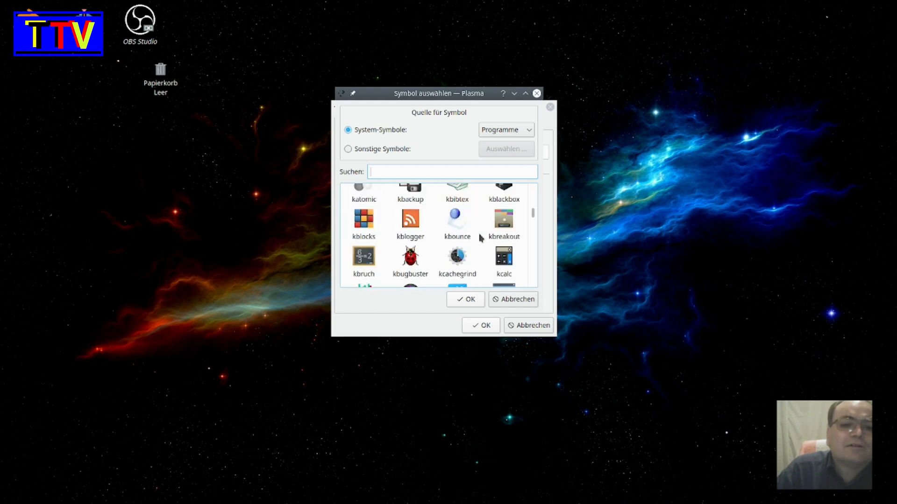
scroll(480, 233, "up", 3)
scroll(481, 229, "down", 5)
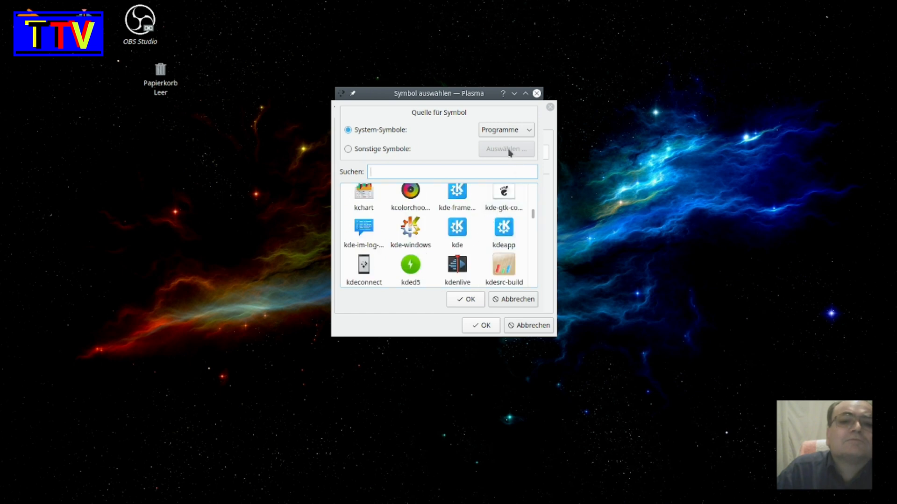
scroll(443, 260, "down", 15)
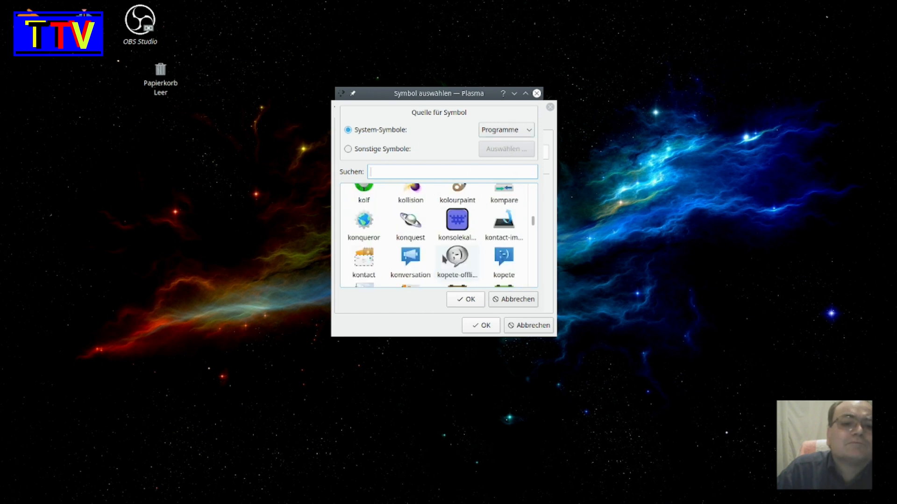
scroll(443, 260, "up", 15)
scroll(442, 260, "up", 20)
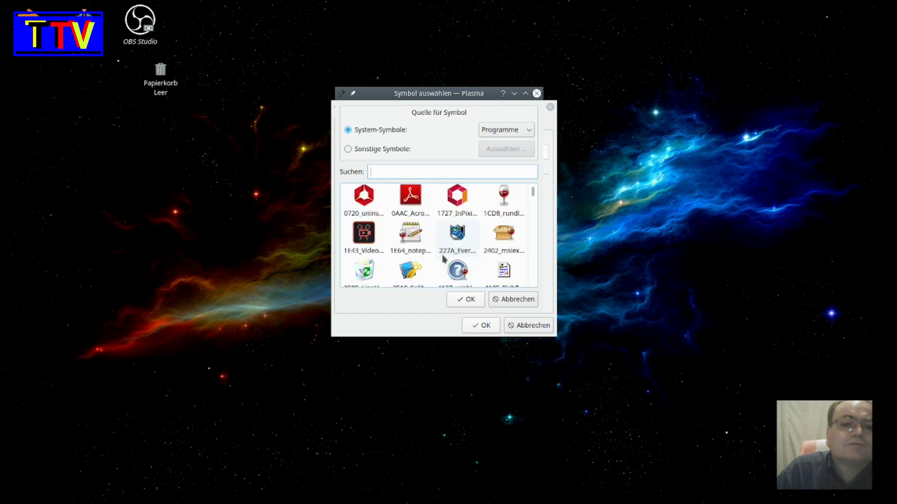
scroll(497, 256, "down", 20)
scroll(496, 256, "down", 20)
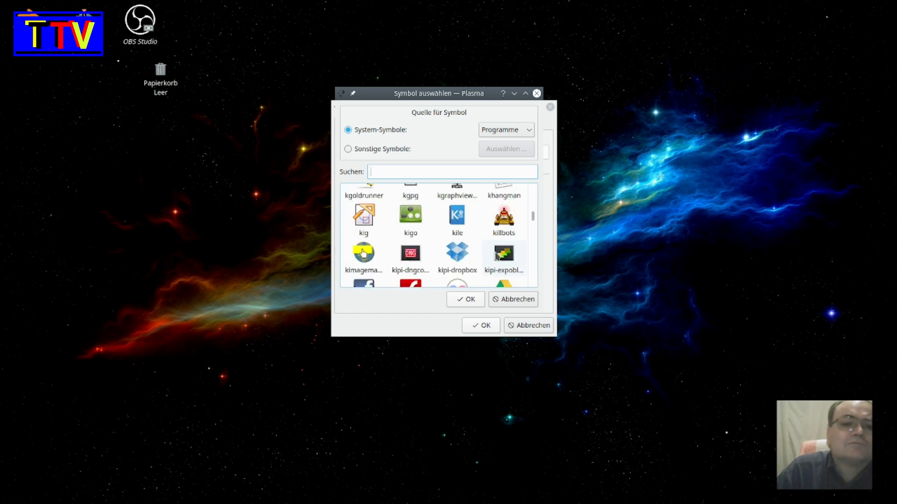
scroll(497, 256, "down", 15)
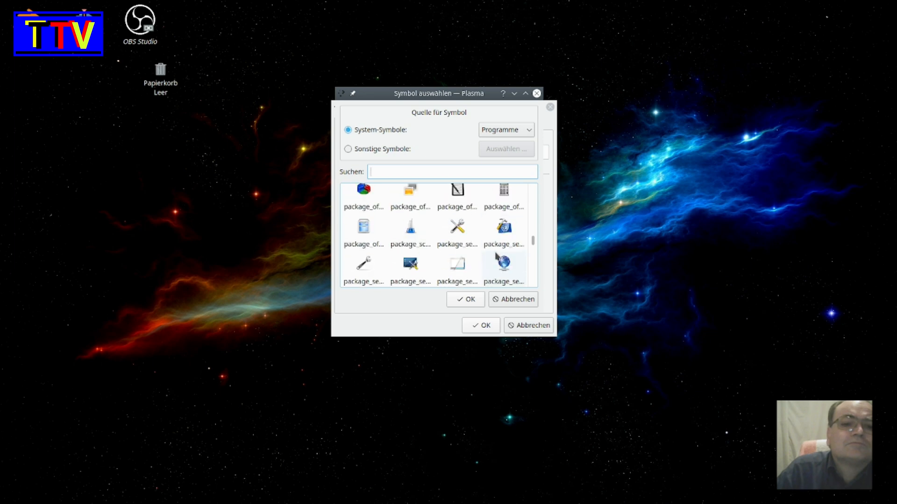
left_click(513, 131)
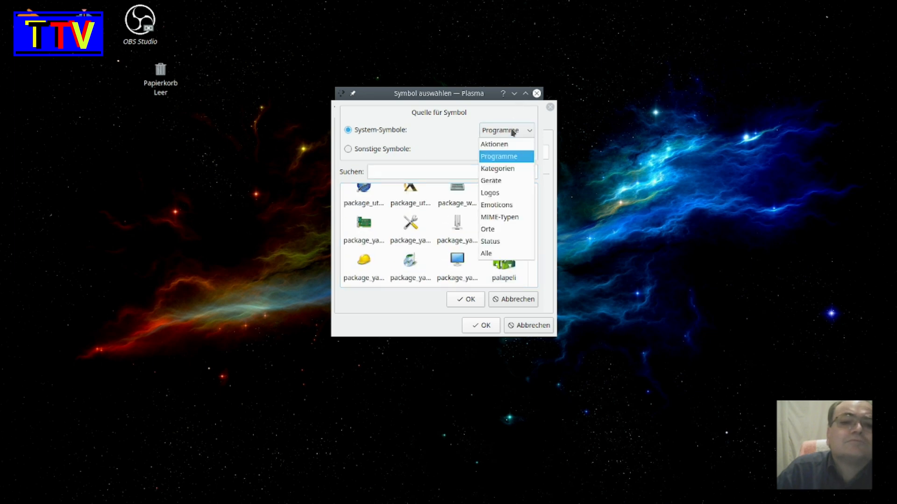
left_click(512, 130)
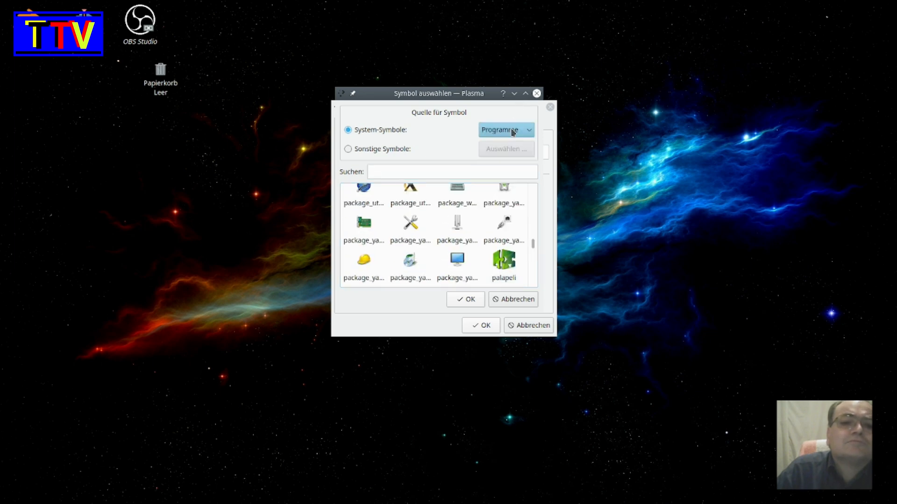
scroll(474, 255, "up", 10)
scroll(474, 256, "up", 15)
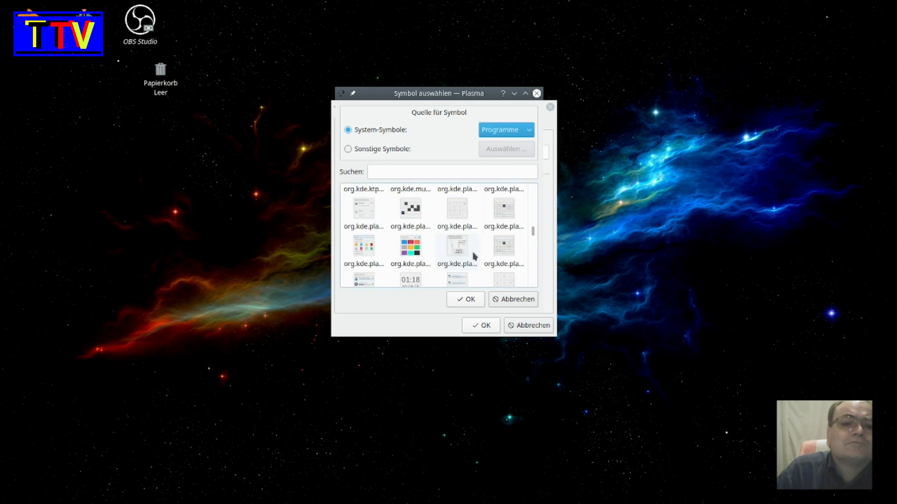
scroll(474, 256, "up", 15)
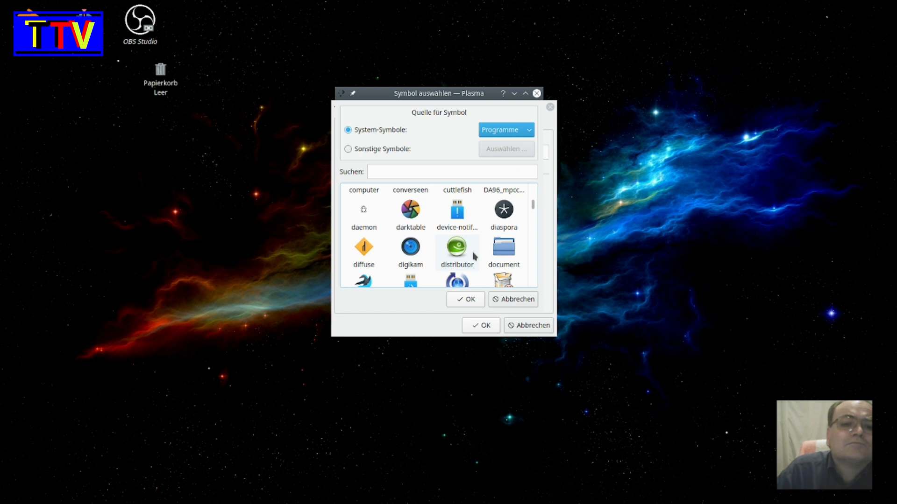
double_click(462, 250)
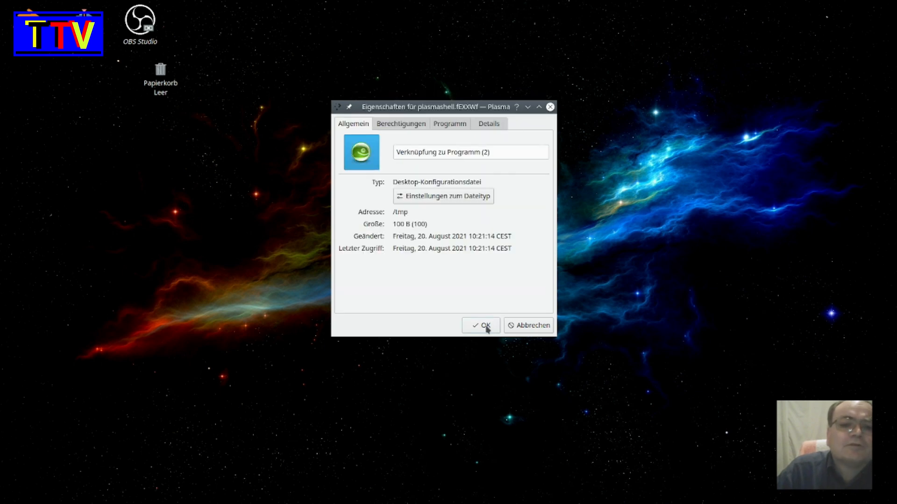
left_click(485, 326)
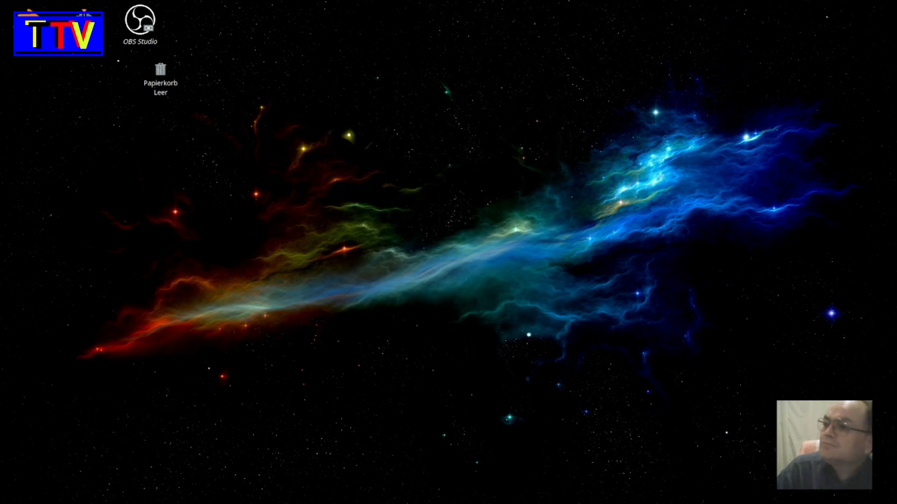
- Move the Duke 3D link to the upper middle of the desktop and launch the game from it
left_click_drag(896, 225, 460, 184)
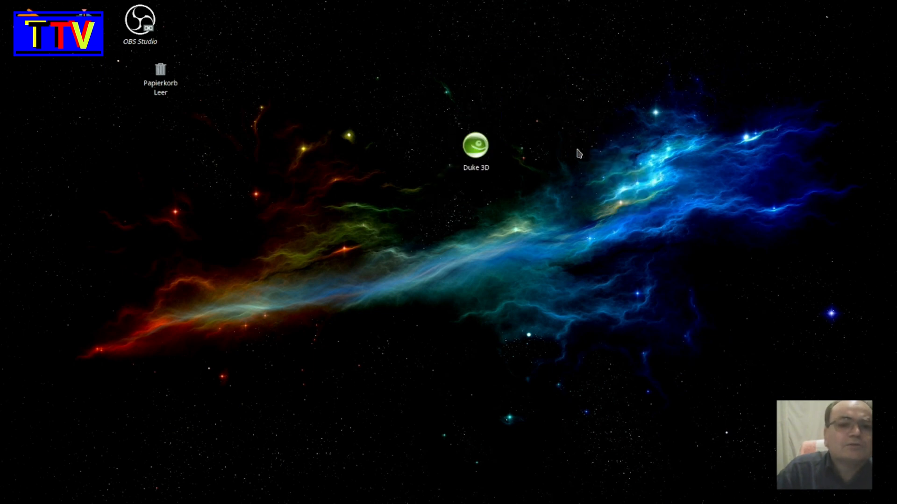
left_click(478, 150)
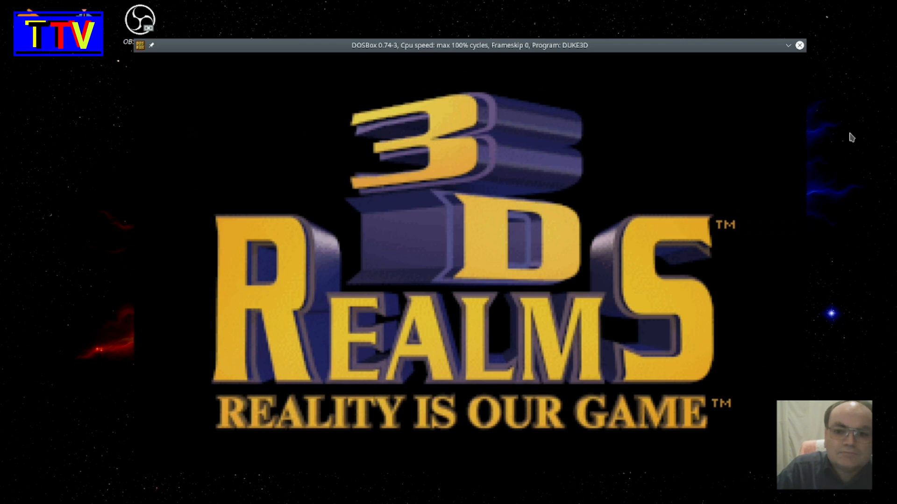
left_click(850, 133)
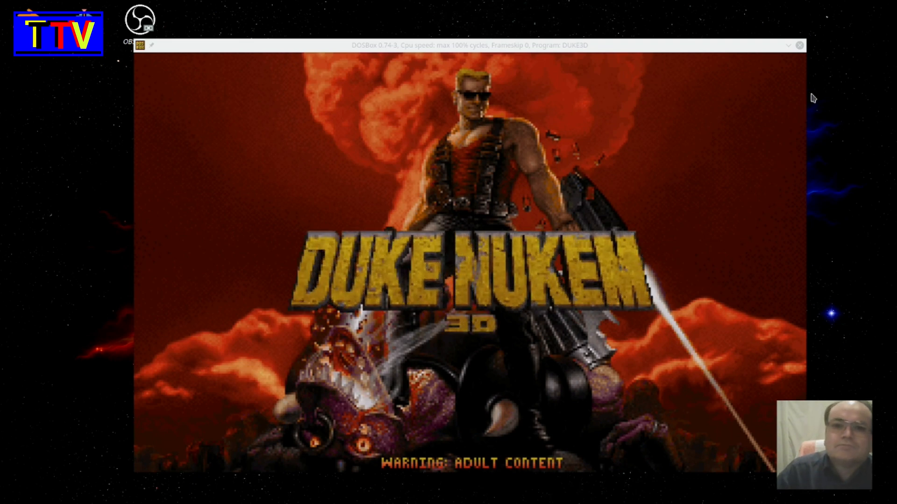
left_click(748, 45)
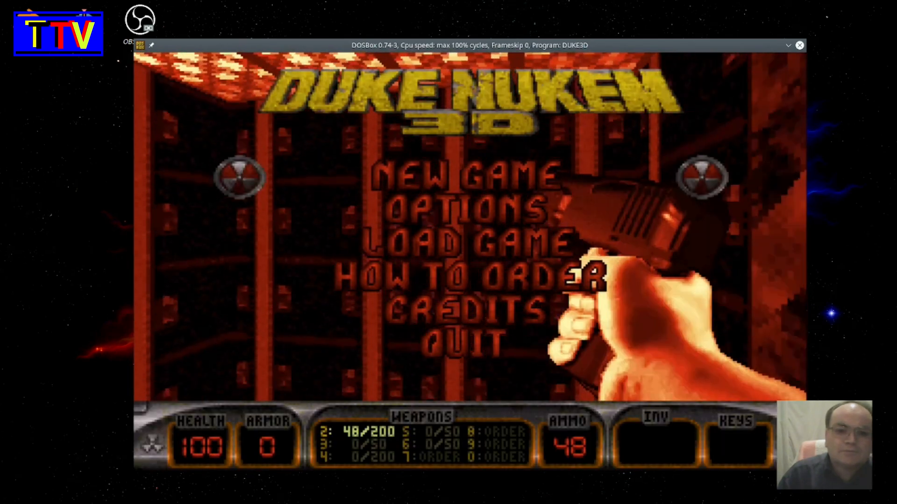
- Start a new game in the L.A. Meltdown episode at the Let's Rock skill level and walk forward
key("Return")
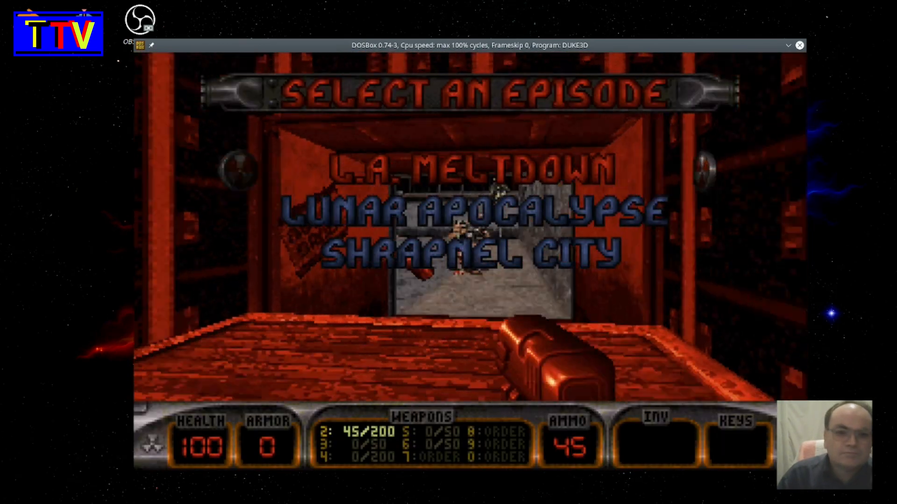
key("Return")
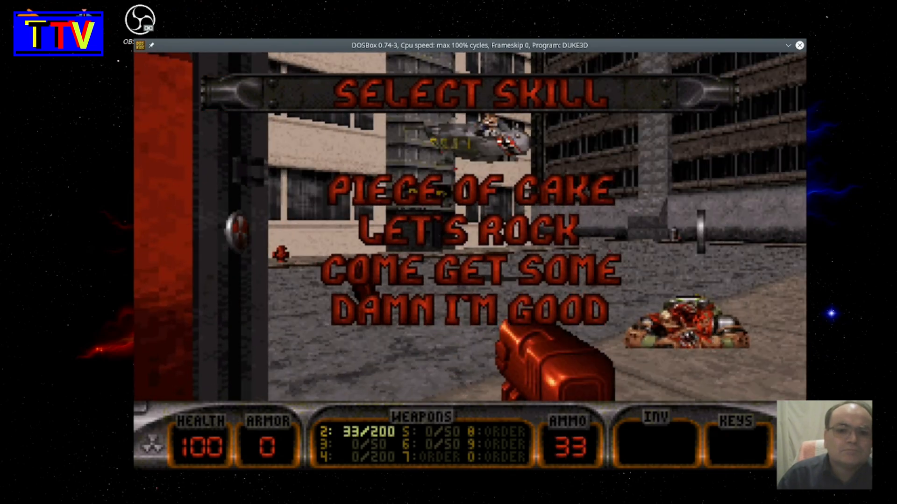
key("Return")
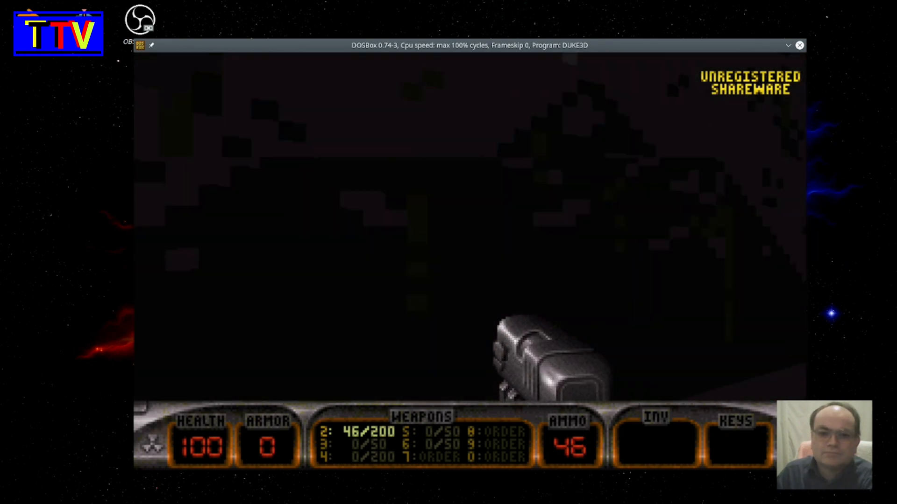
key("Up")
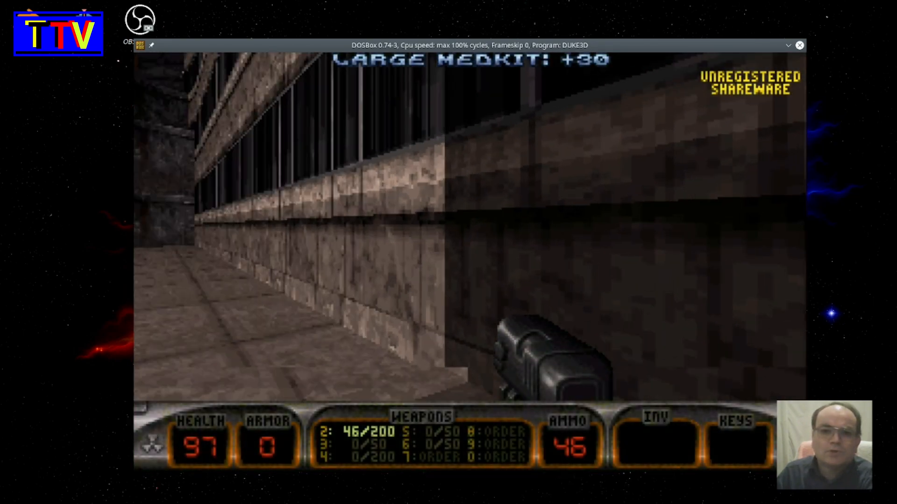
- Turn around the street and shoot the attacking enemies with the pistol
key("ctrl")
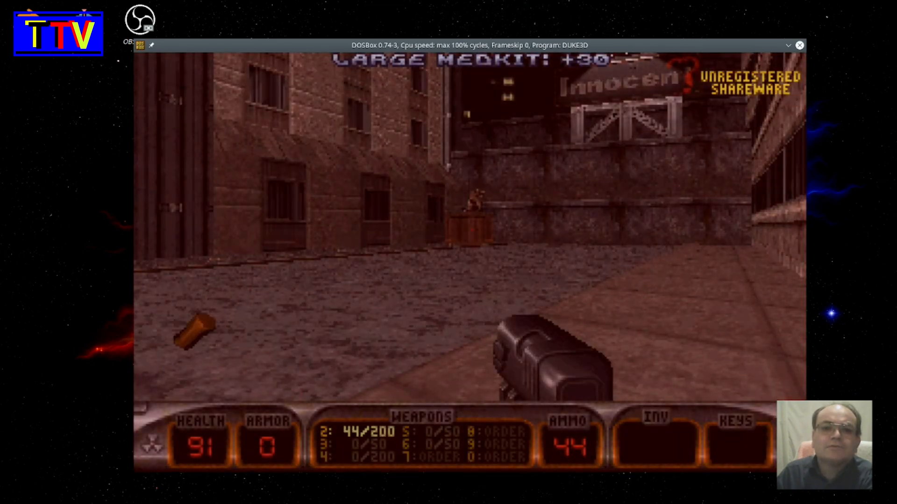
key("Left")
key("ctrl")
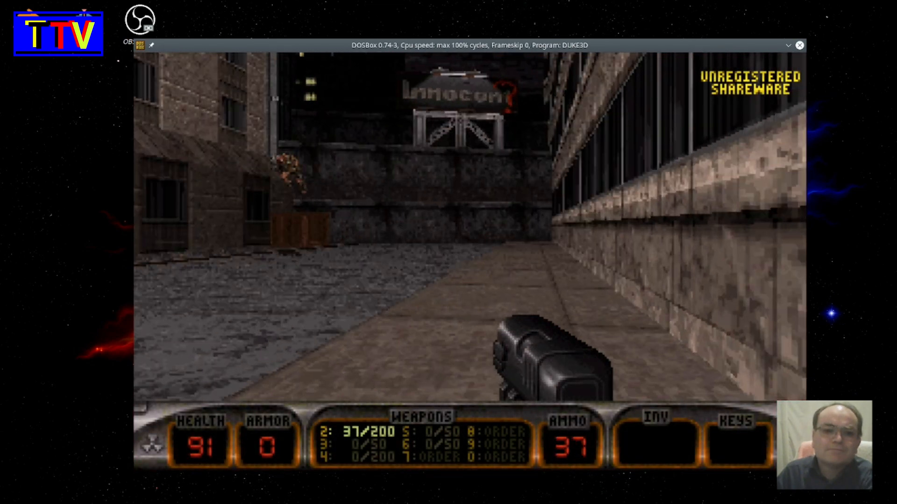
key("Left")
key("Right")
key("ctrl")
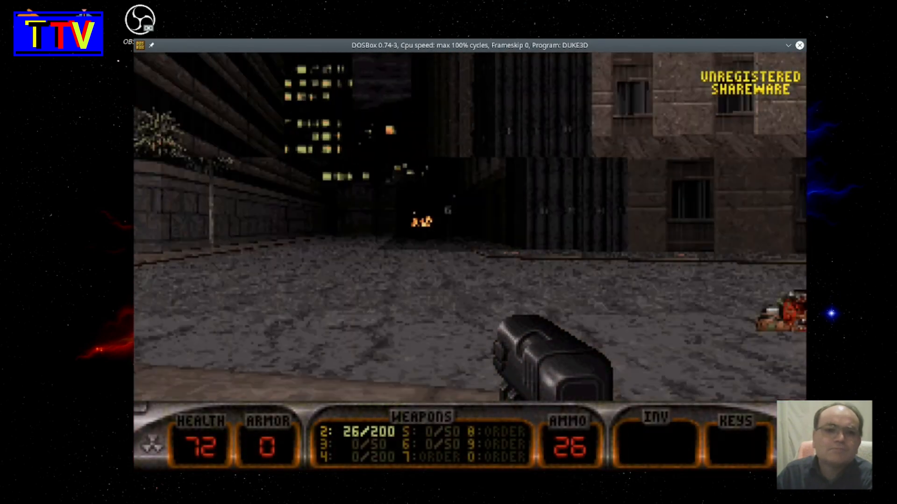
key("Left")
key("ctrl")
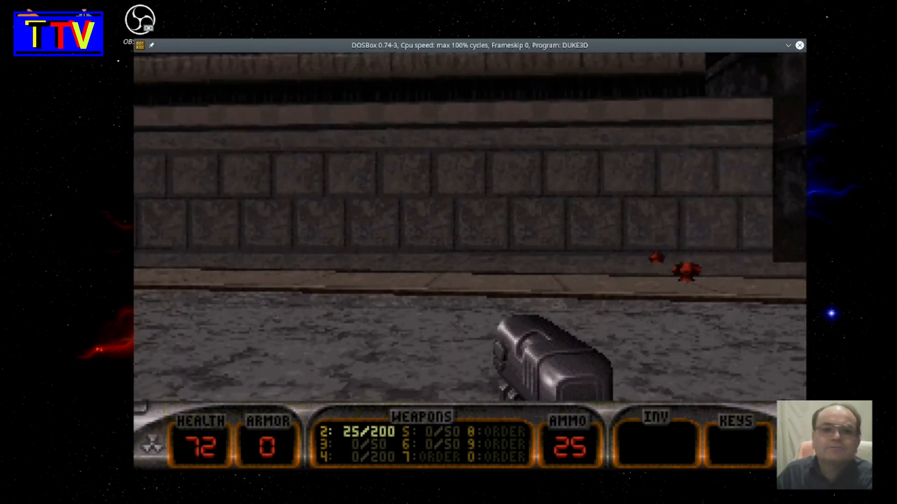
- Walk past the red fire hydrant along the stone wall and into the dark passage at the street corner
key("Right")
key("Up")
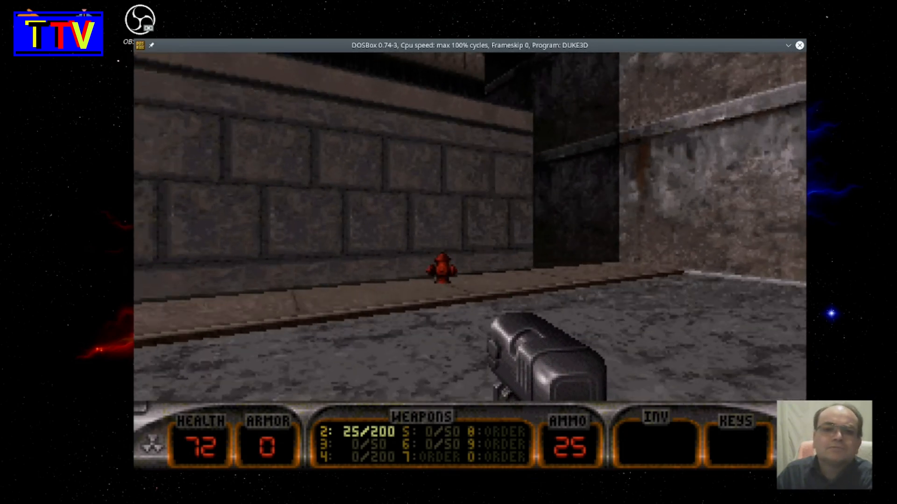
key("Left")
key("Right")
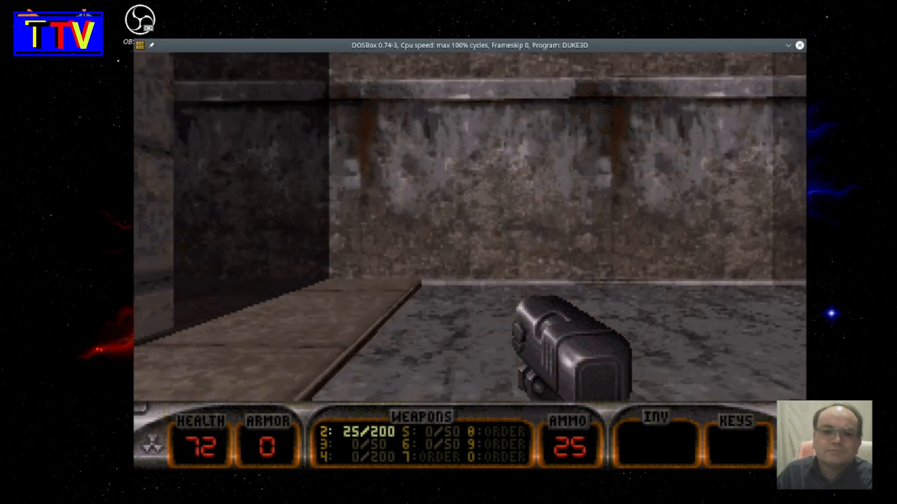
key("Left")
key("Up")
key("Right")
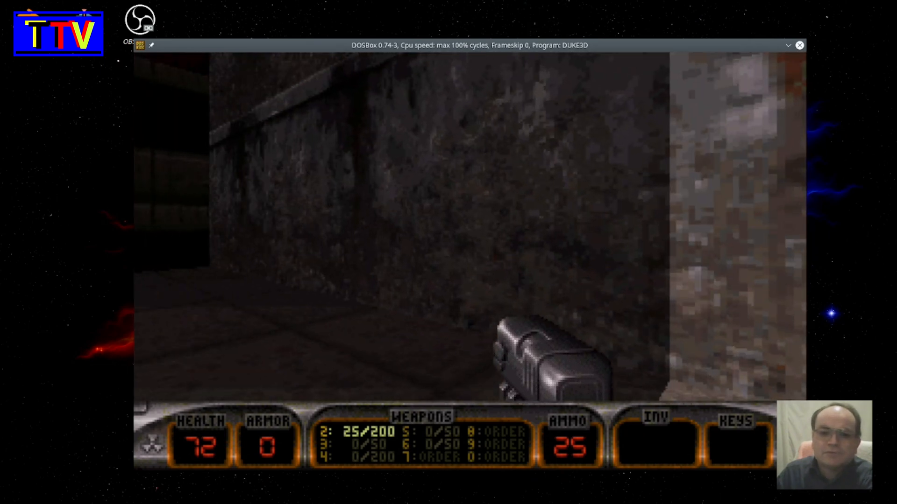
- Quit Duke Nukem 3D, confirm leaving, and skip the closing shareware screens to return to the desktop
key("Escape")
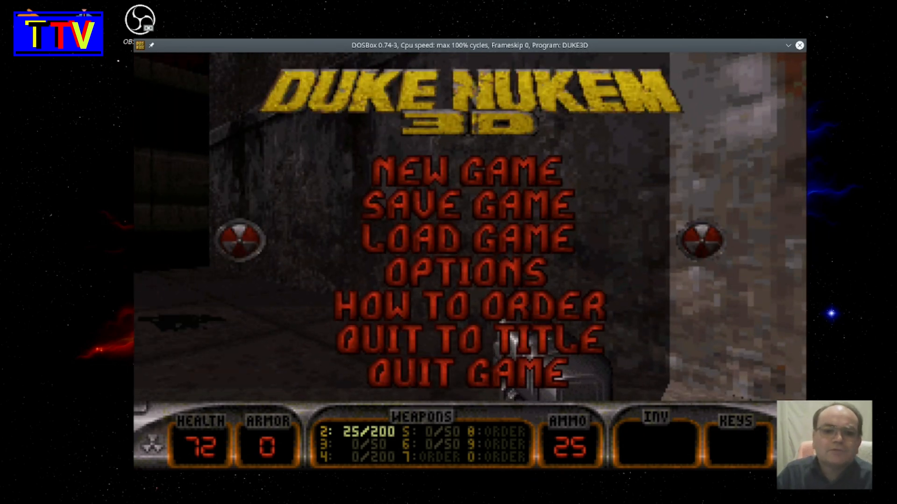
key("Down")
key("Return")
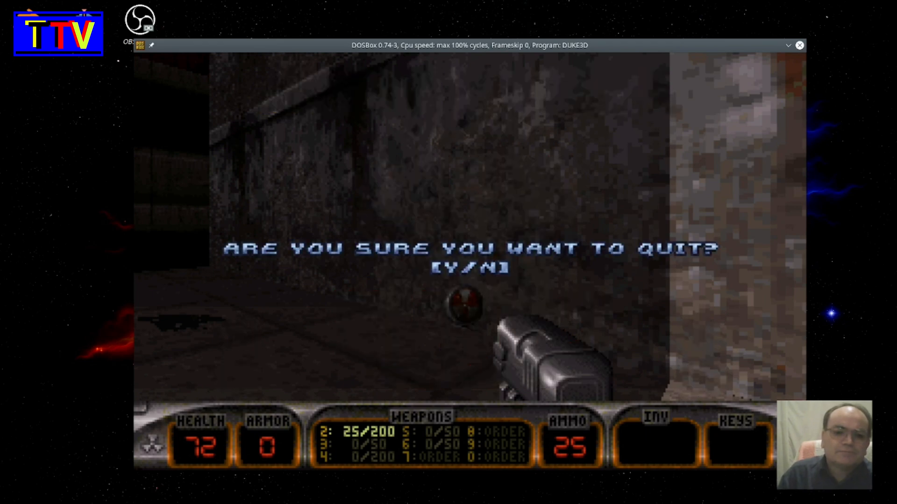
key("y")
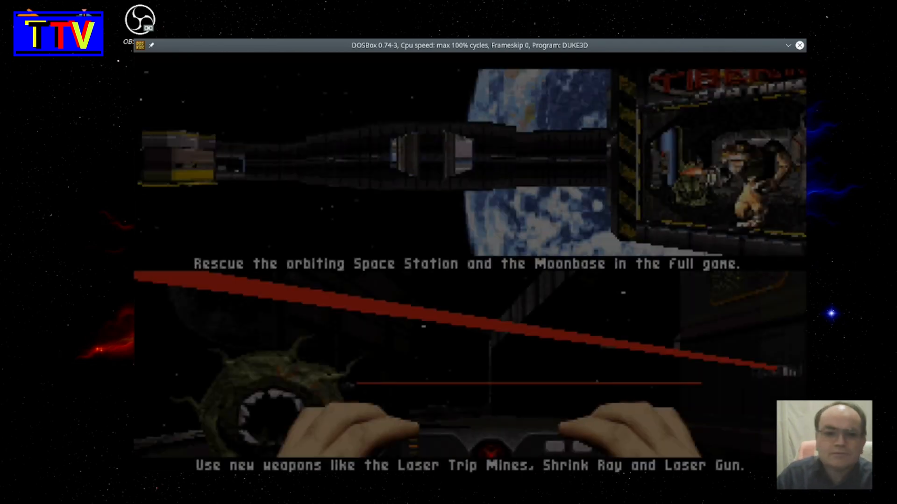
key("Return")
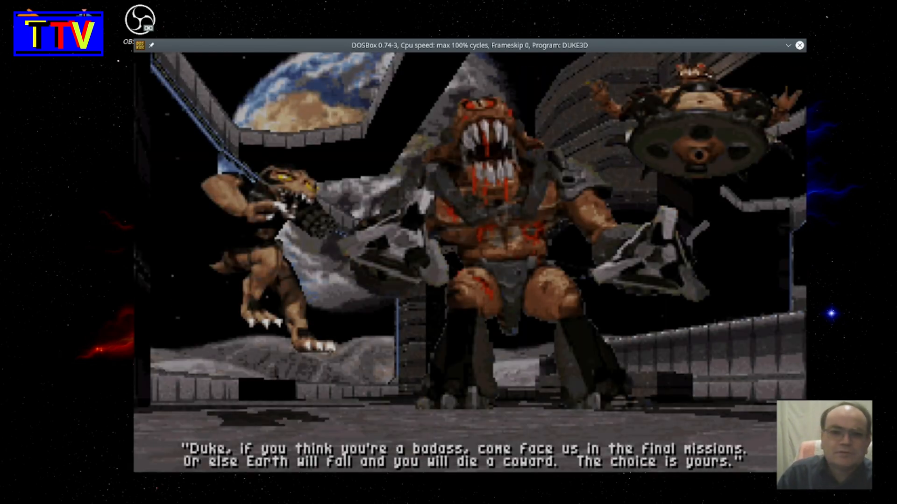
key("Return")
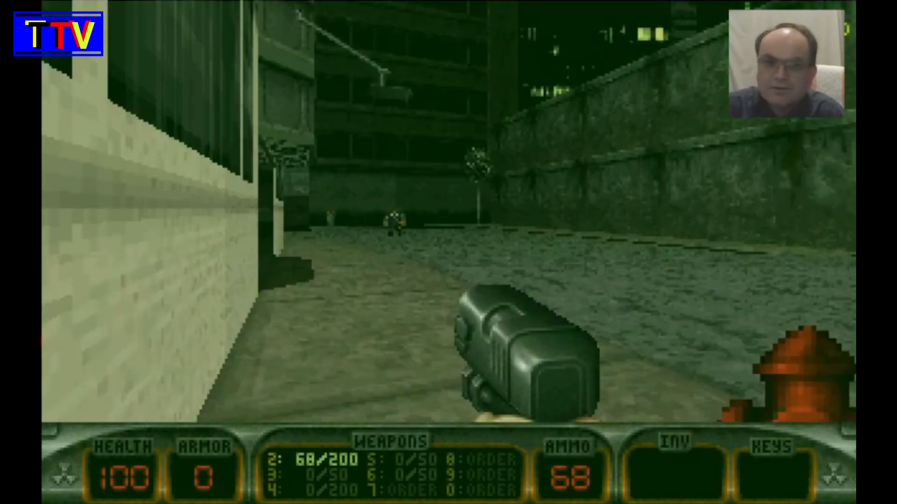
- Fire the pistol down the street, enter the shop through the metal doors, and shoot the pig cop inside
key("ctrl")
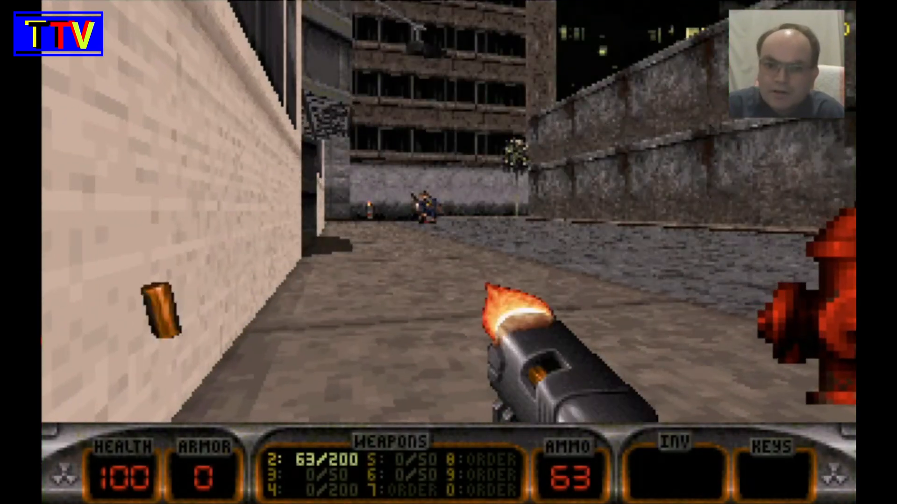
key("Up")
key("Left")
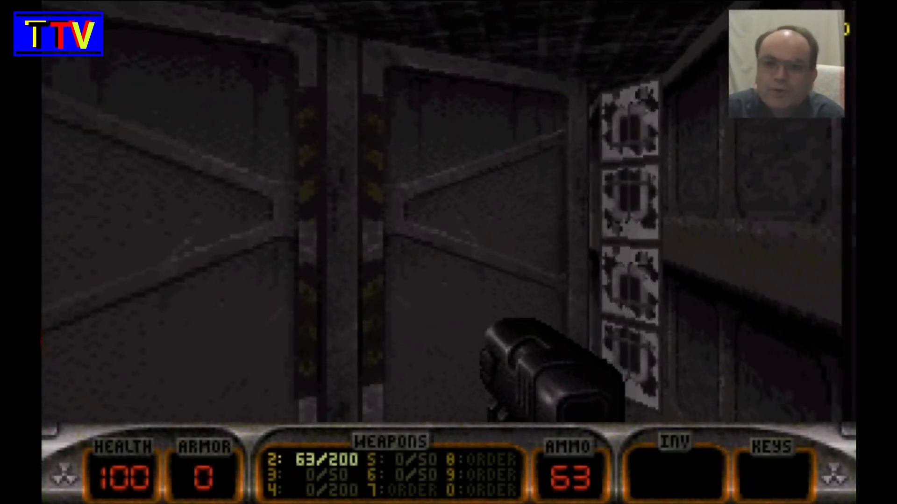
key("Up")
key("ctrl")
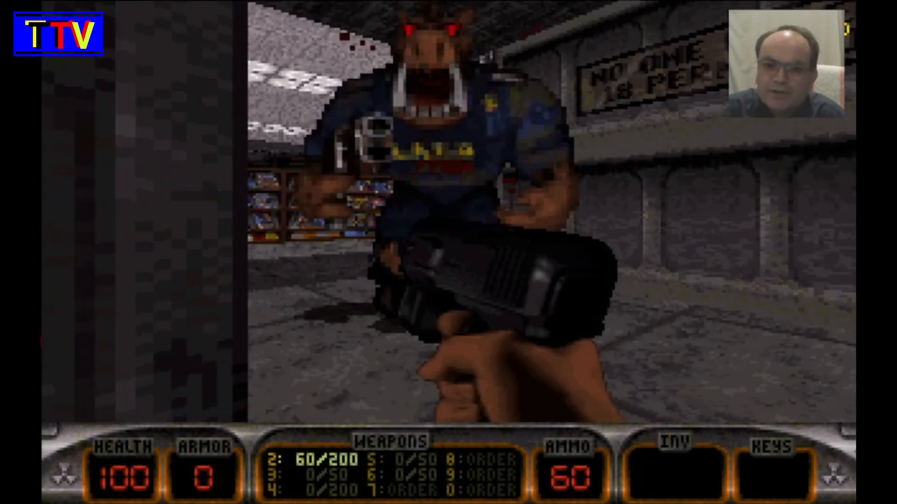
key("ctrl")
key("Down")
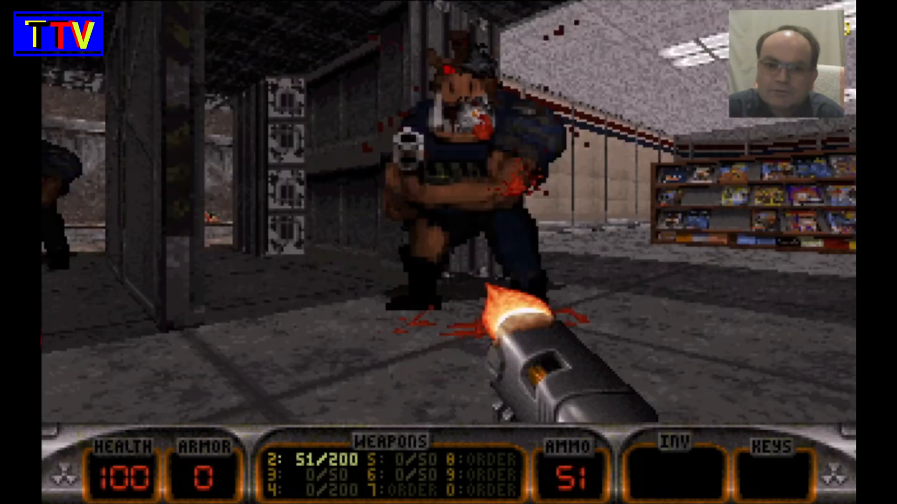
- Fight through the shop, shooting the enemies near the entrance and around the magazine shelves with the pistol
key("Right")
key("Left")
key("ctrl")
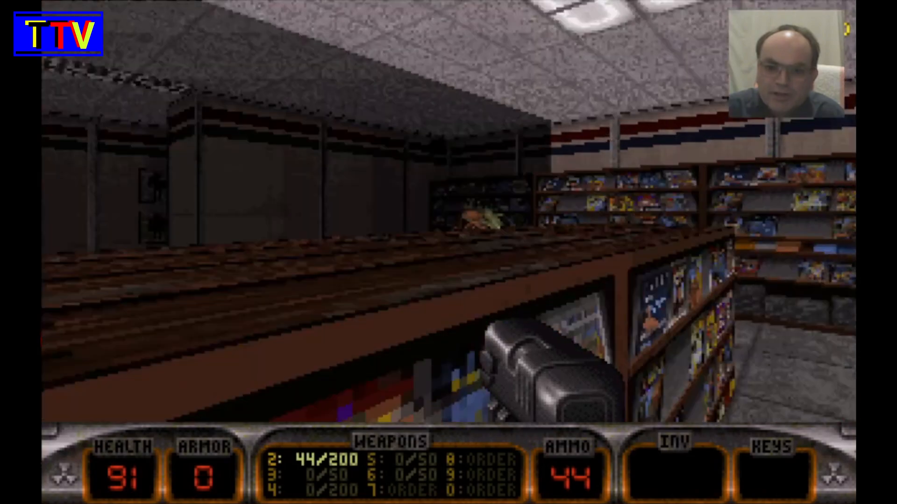
key("Up")
key("ctrl")
key("Left")
key("ctrl")
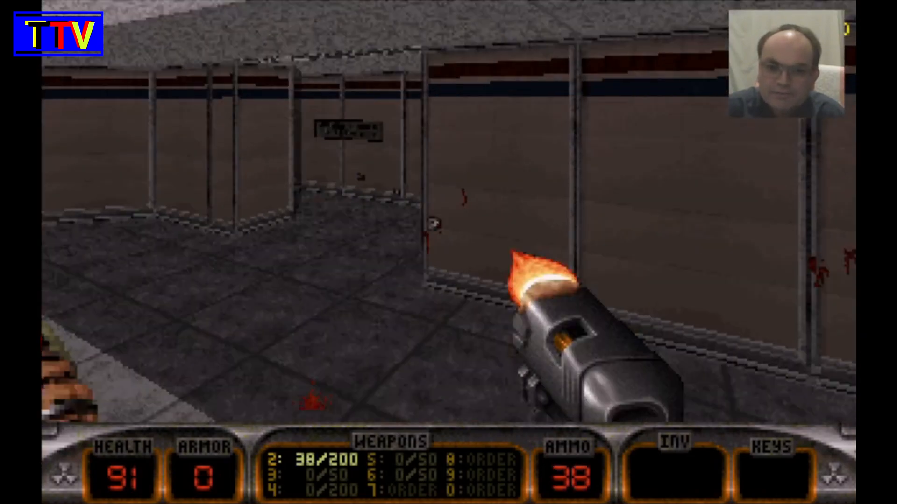
key("Left")
key("ctrl")
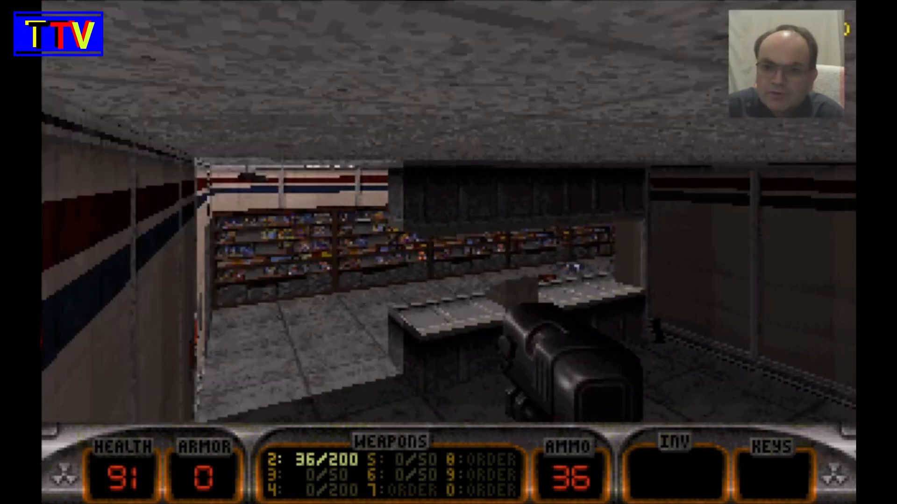
- Advance past the counter, shoot the enemy beside the magazine shelves, and pick up the shotgun
key("Up")
key("ctrl")
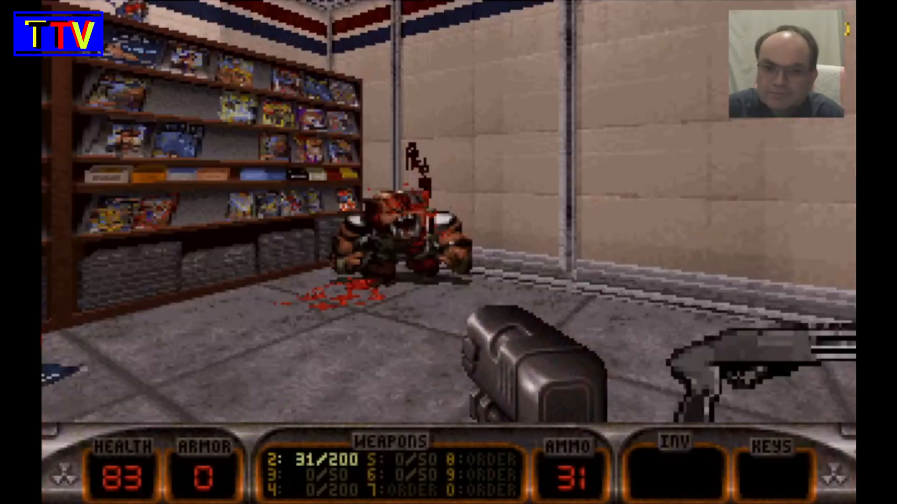
key("Left")
key("Left")
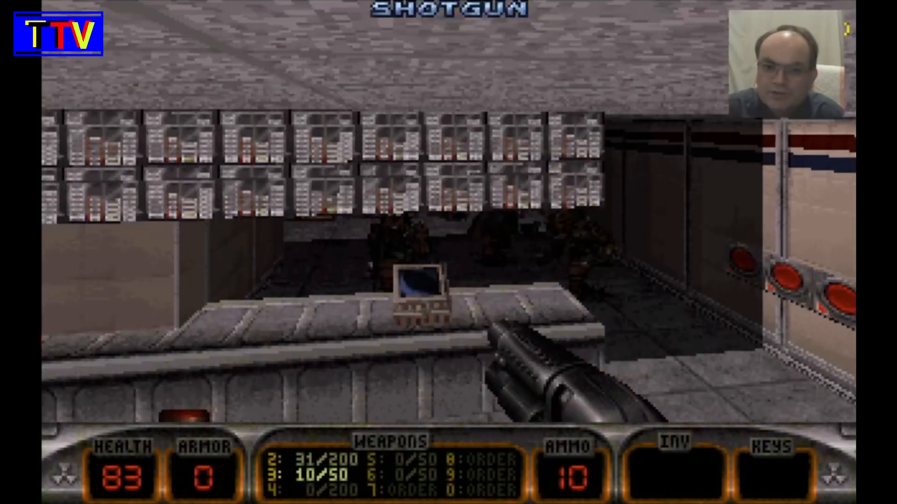
- Turn between the shop counter and the far wall, firing the shotgun at the remaining enemies
key("Right")
key("ctrl")
key("Left")
key("ctrl")
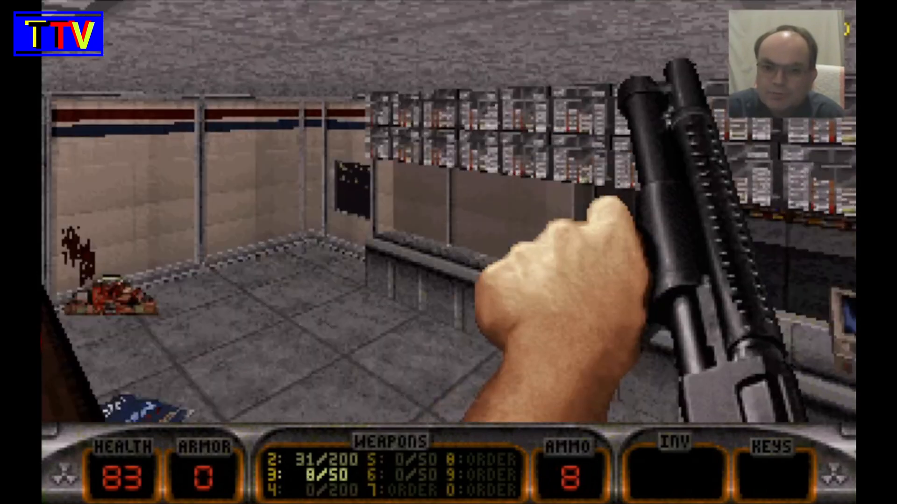
key("Left")
key("ctrl")
key("Right")
key("ctrl")
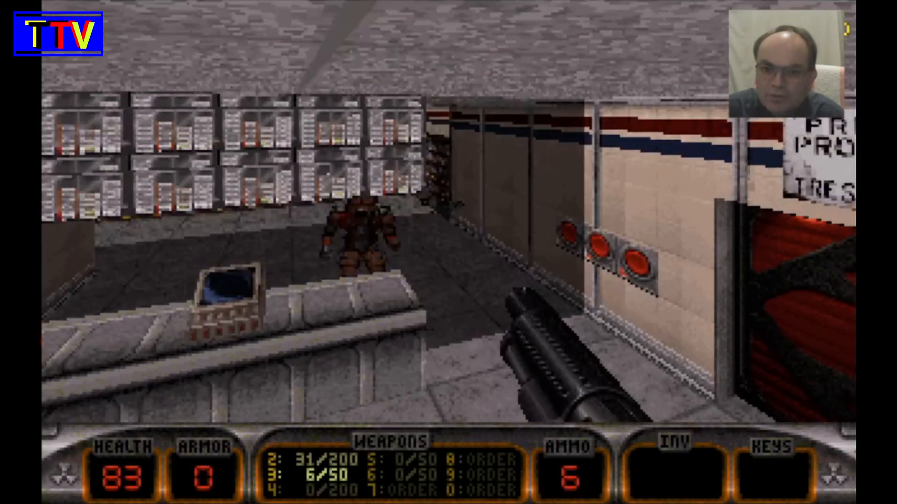
key("Left")
key("Left")
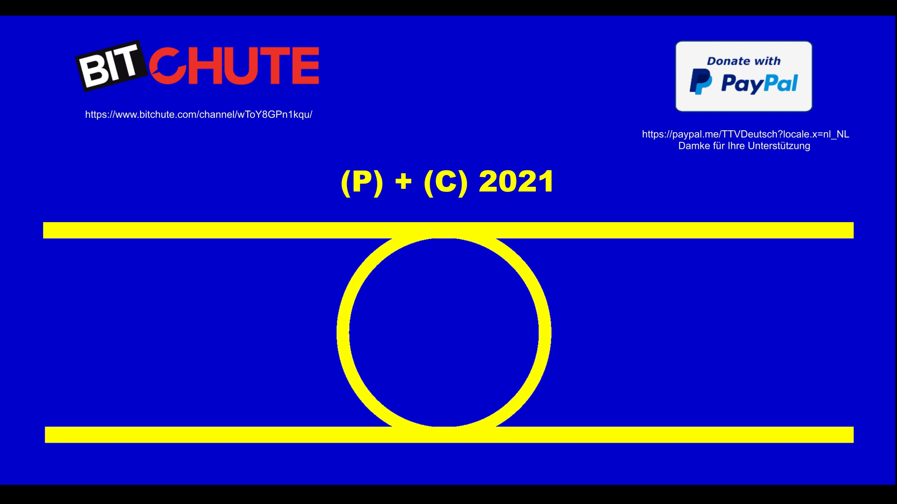